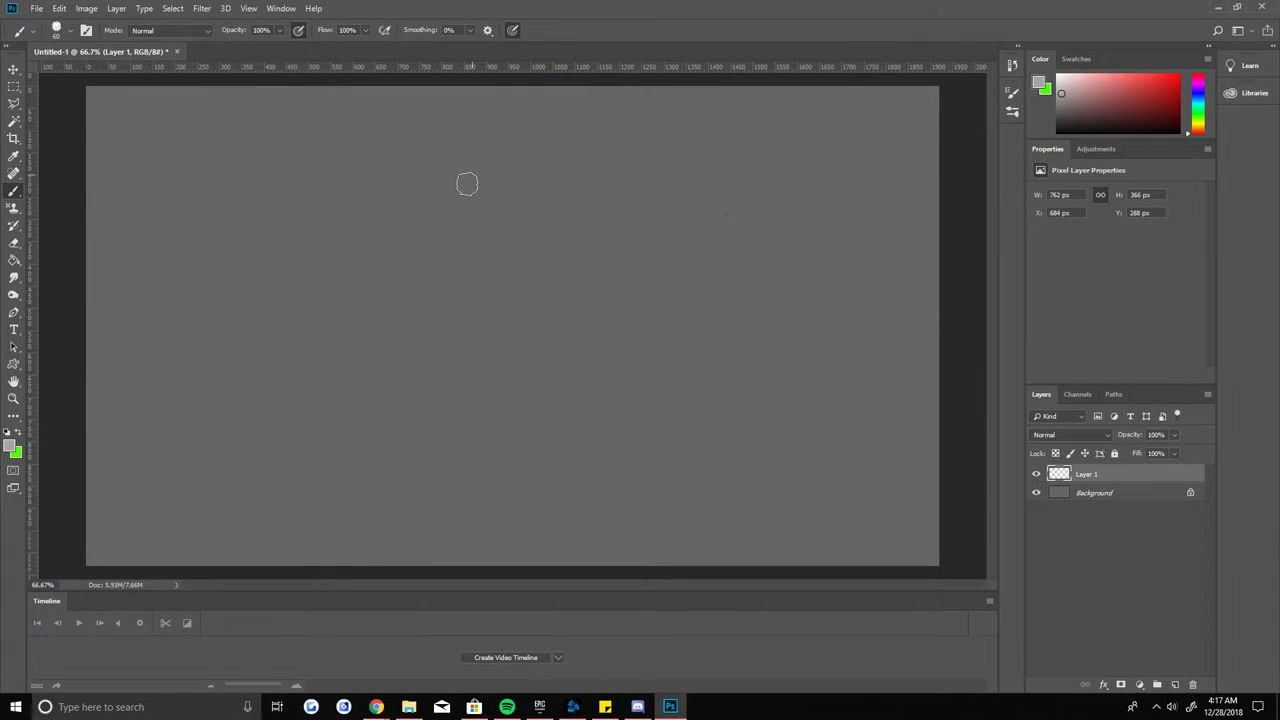
Step: Paint the pale curved blade edge, then block in the axe head and handle in darker grey
drag(450, 180, 512, 328)
click(9, 447)
click(1000, 183)
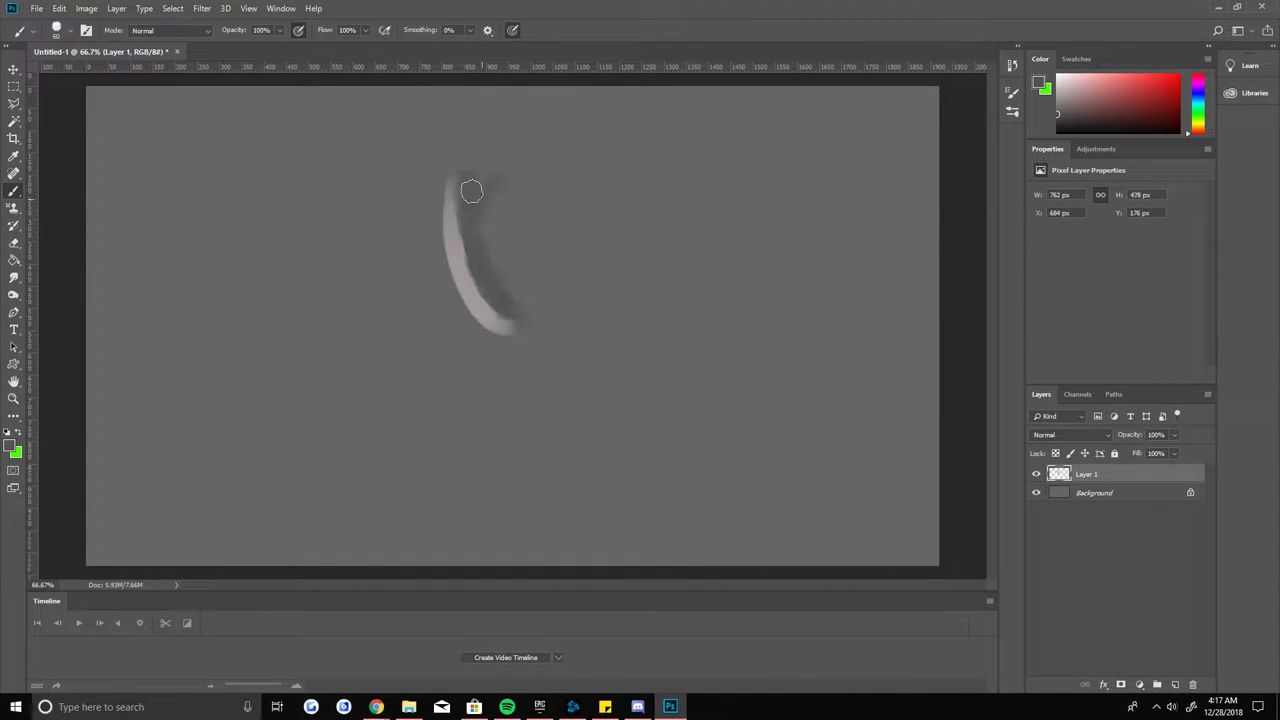
mouse_move(471, 191)
mouse_down()
mouse_move(528, 151)
mouse_move(526, 331)
mouse_move(500, 274)
mouse_move(611, 201)
mouse_move(586, 211)
mouse_move(663, 543)
mouse_move(638, 465)
mouse_up()
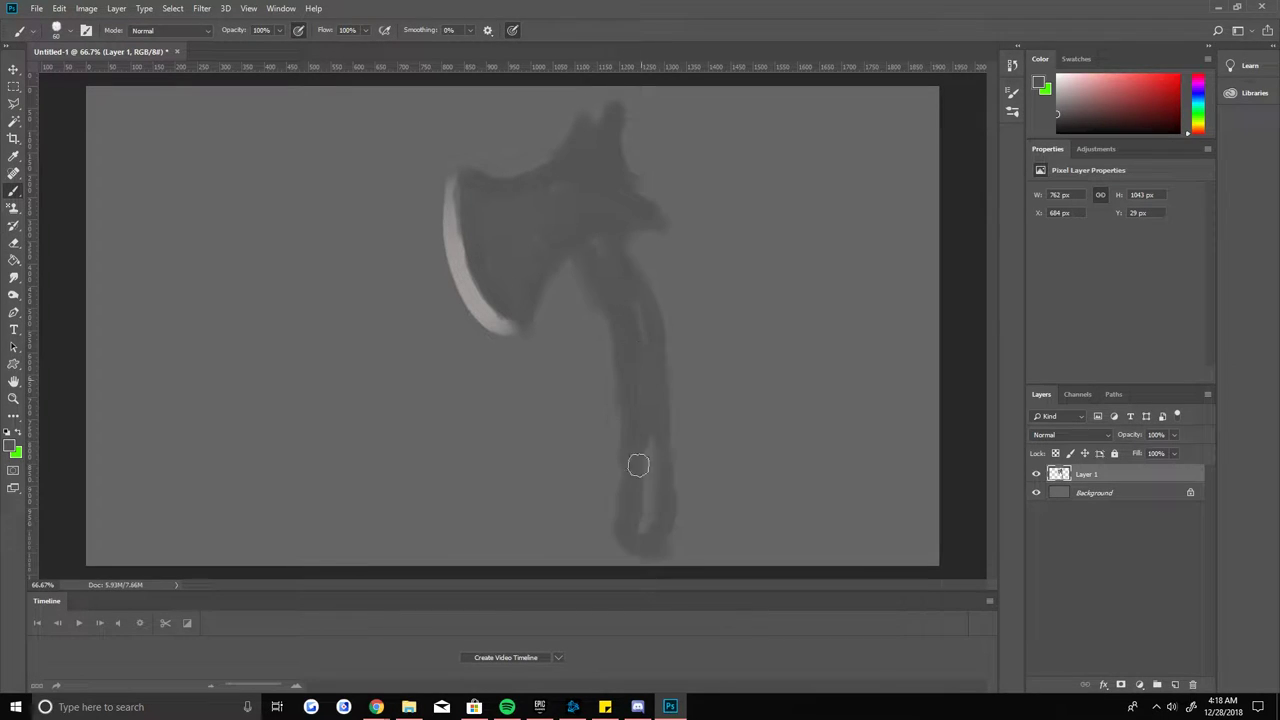
Step: Add light and then brighter highlight strokes down the axe handle
drag(591, 257, 648, 455)
alt+click(649, 514)
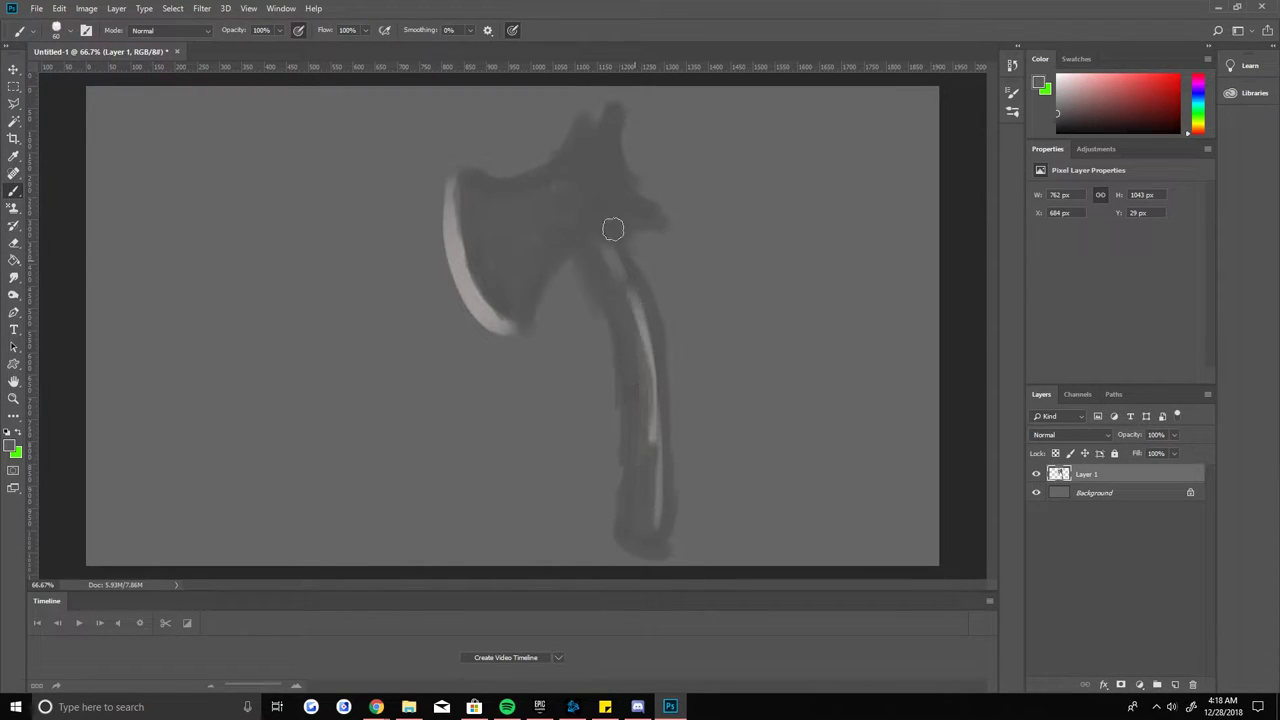
alt+click(639, 307)
drag(604, 258, 628, 484)
Step: Repaint the axe head in lighter grey with a light stroke along its top edge
scroll(624, 301, down, 3)
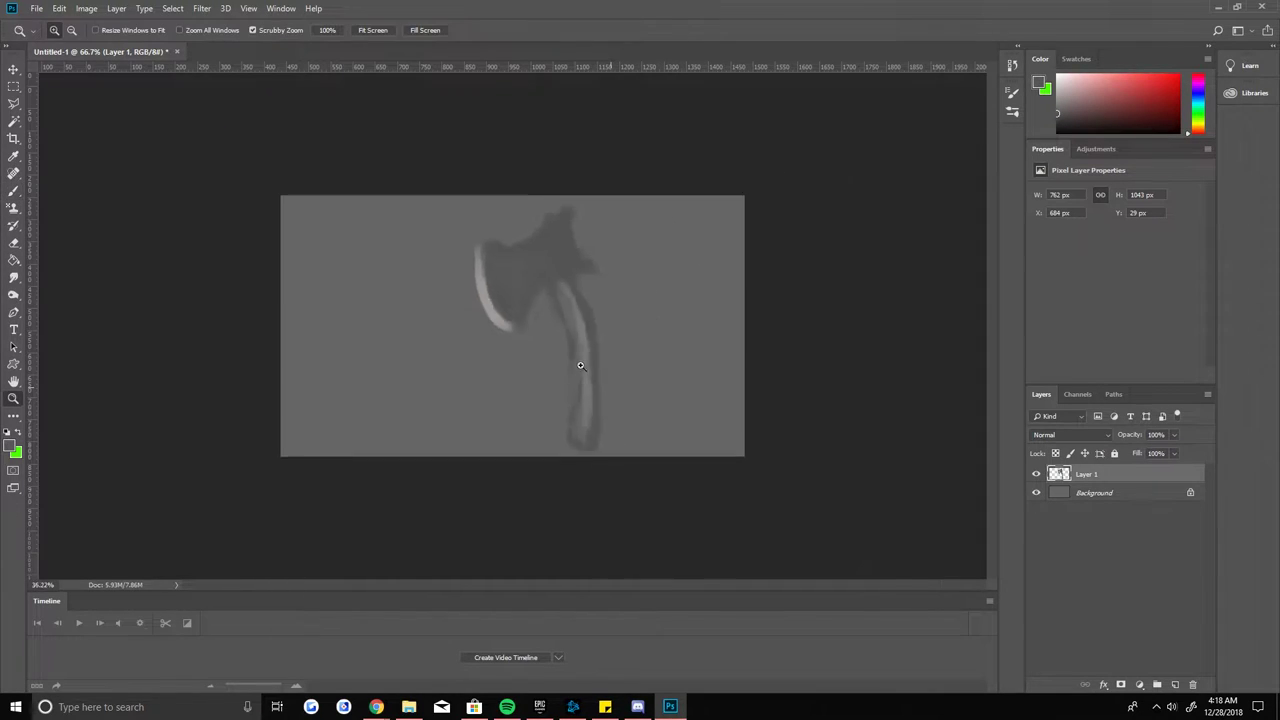
scroll(854, 250, up, 5)
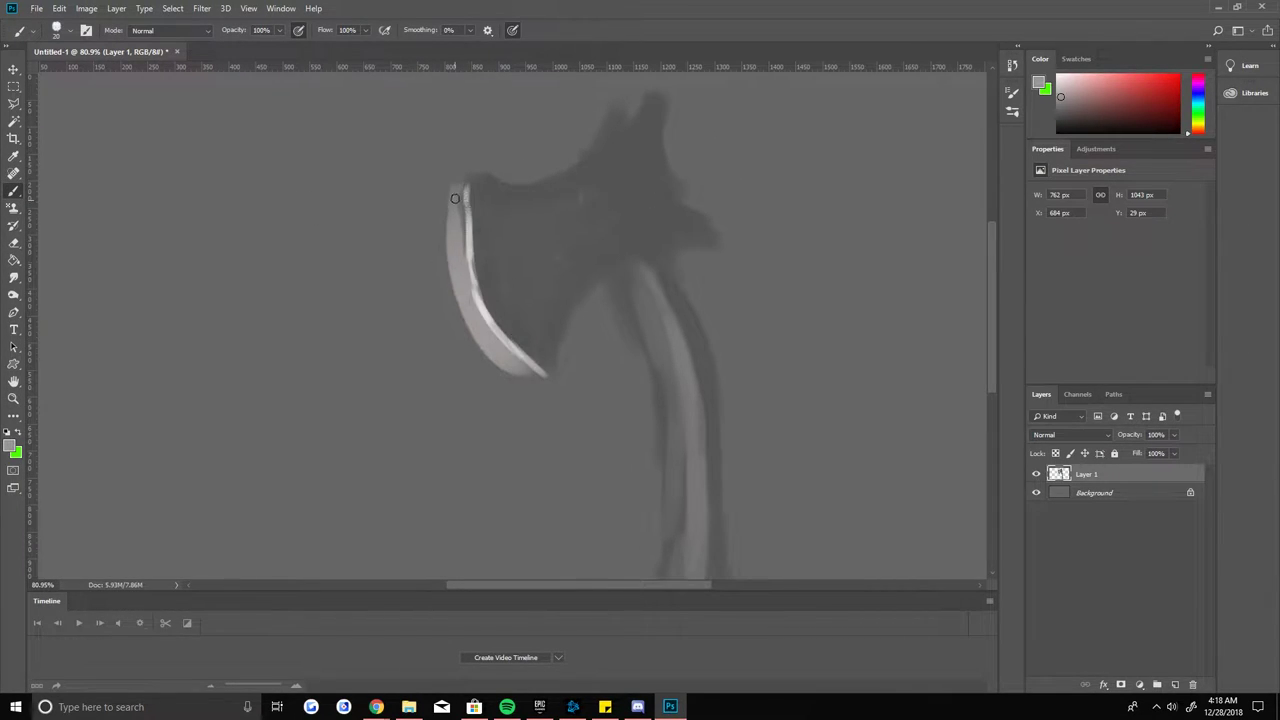
scroll(512, 312, down, 1)
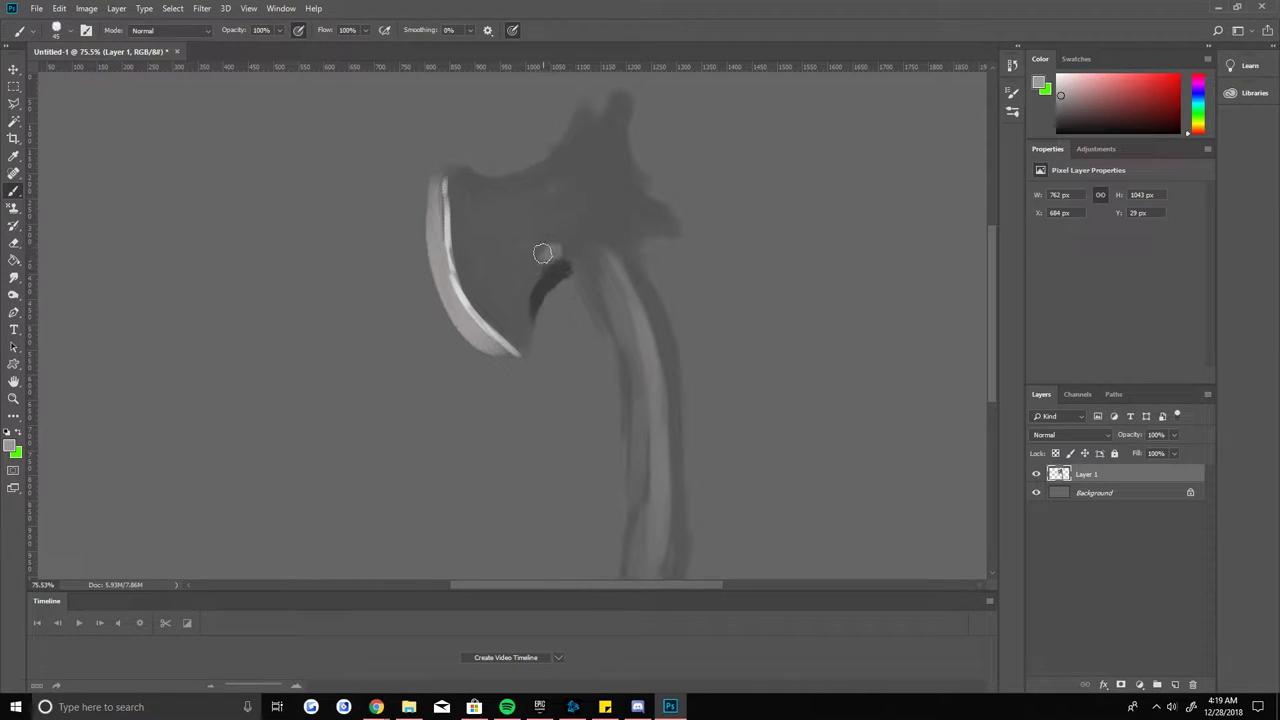
mouse_move(542, 254)
mouse_down()
mouse_move(514, 209)
mouse_move(457, 186)
mouse_up()
key(p)
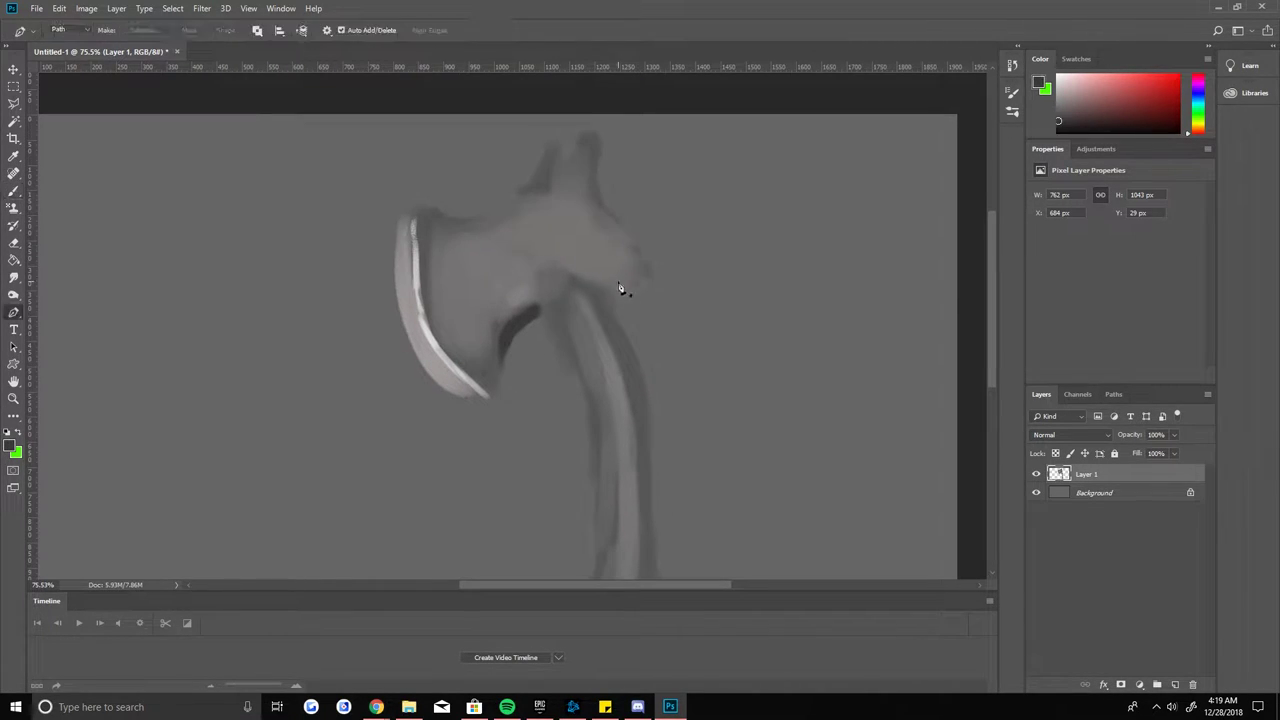
key(b)
scroll(569, 160, up, 3)
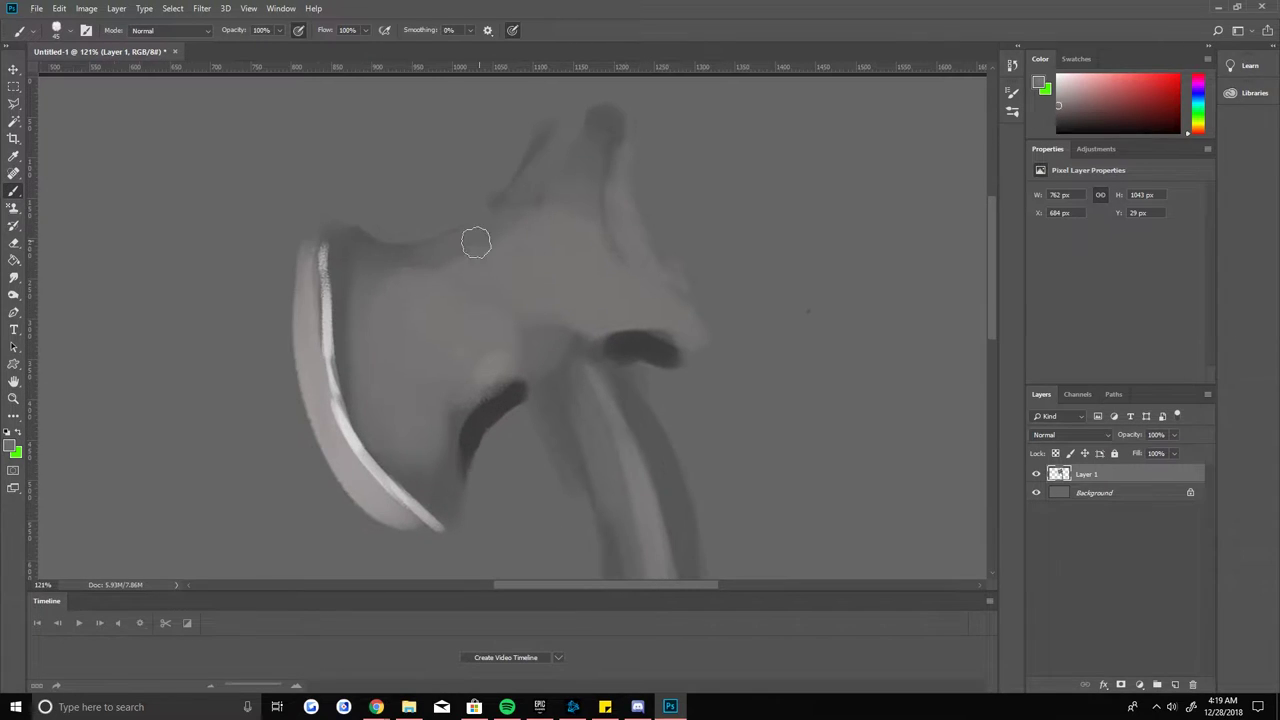
drag(360, 262, 544, 160)
Step: Paint dark shading along the right side of the blade top
key(e)
scroll(443, 223, down, 5)
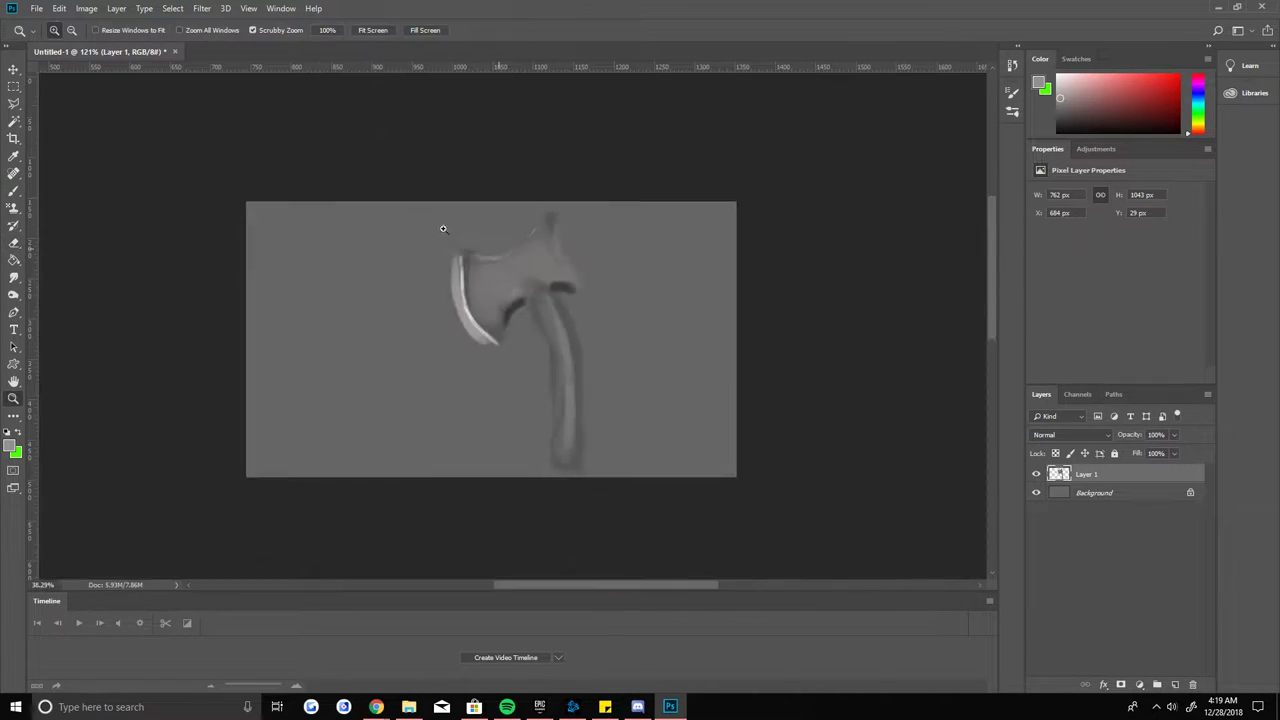
scroll(523, 309, up, 4)
scroll(571, 323, up, 2)
scroll(519, 455, up, 1)
key(z)
scroll(471, 171, down, 5)
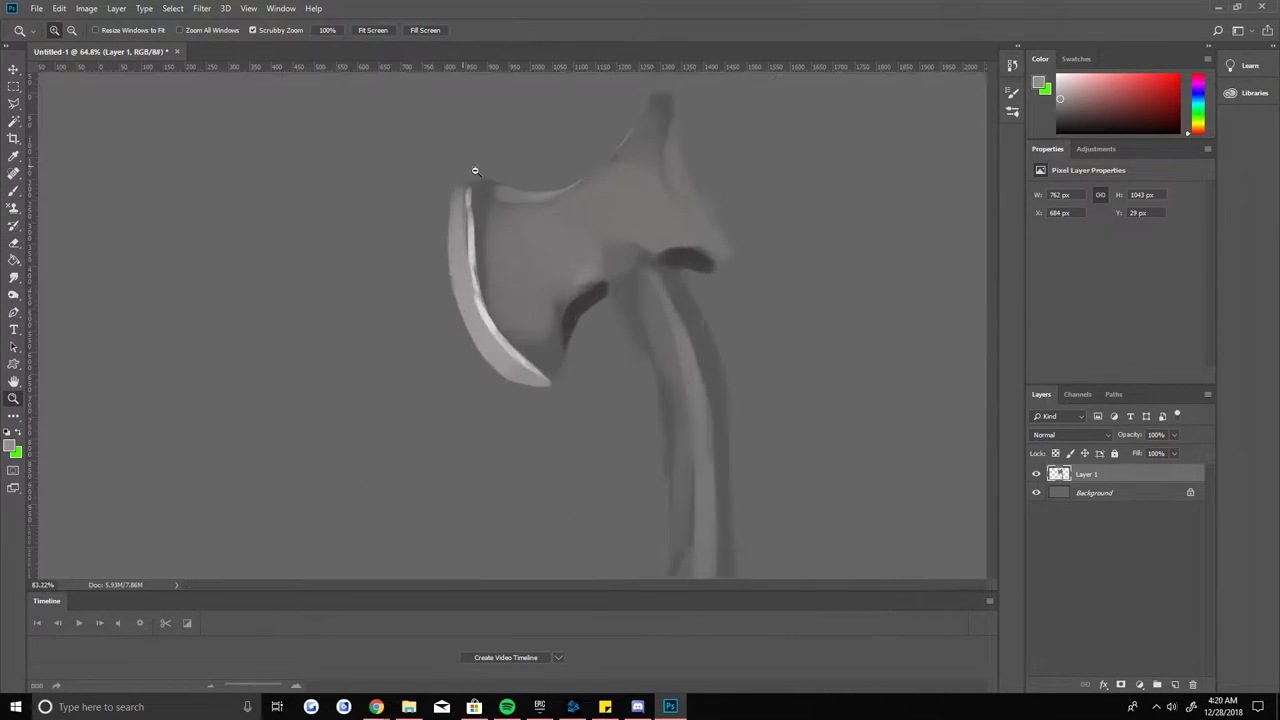
scroll(397, 129, up, 3)
scroll(479, 385, down, 1)
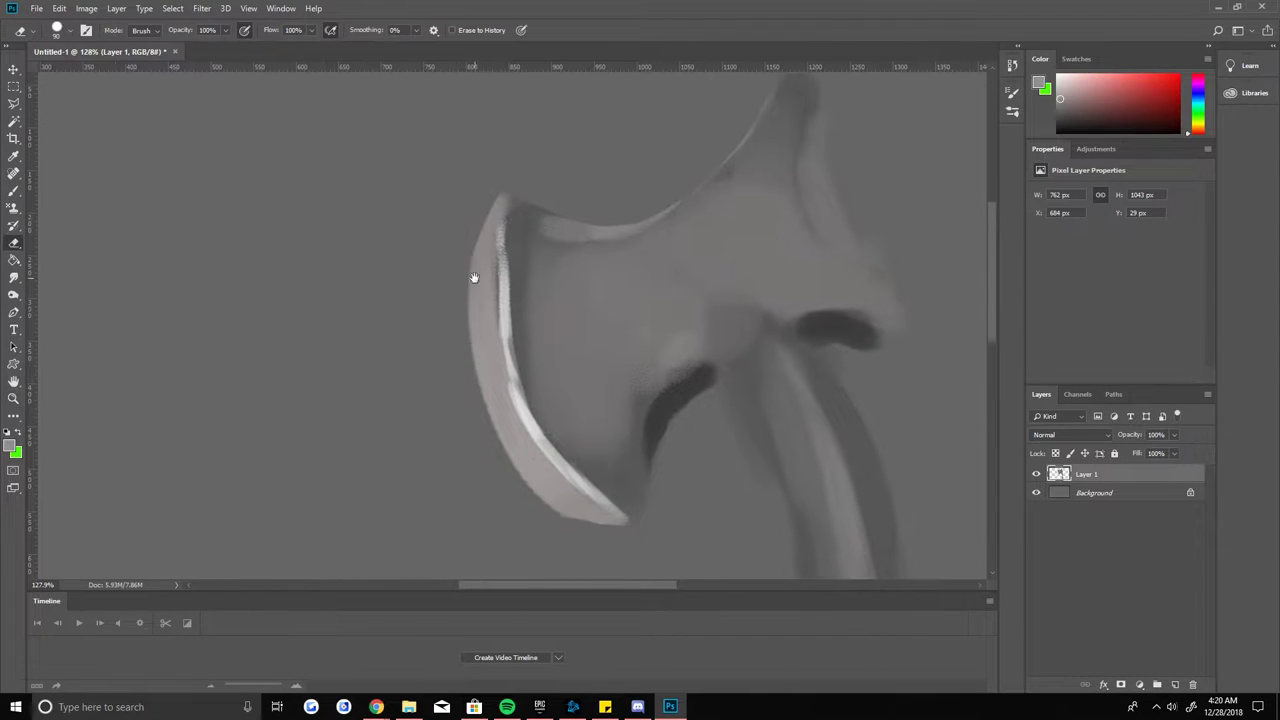
scroll(471, 277, up, 1)
scroll(277, 266, up, 2)
key(b)
scroll(404, 186, down, 3)
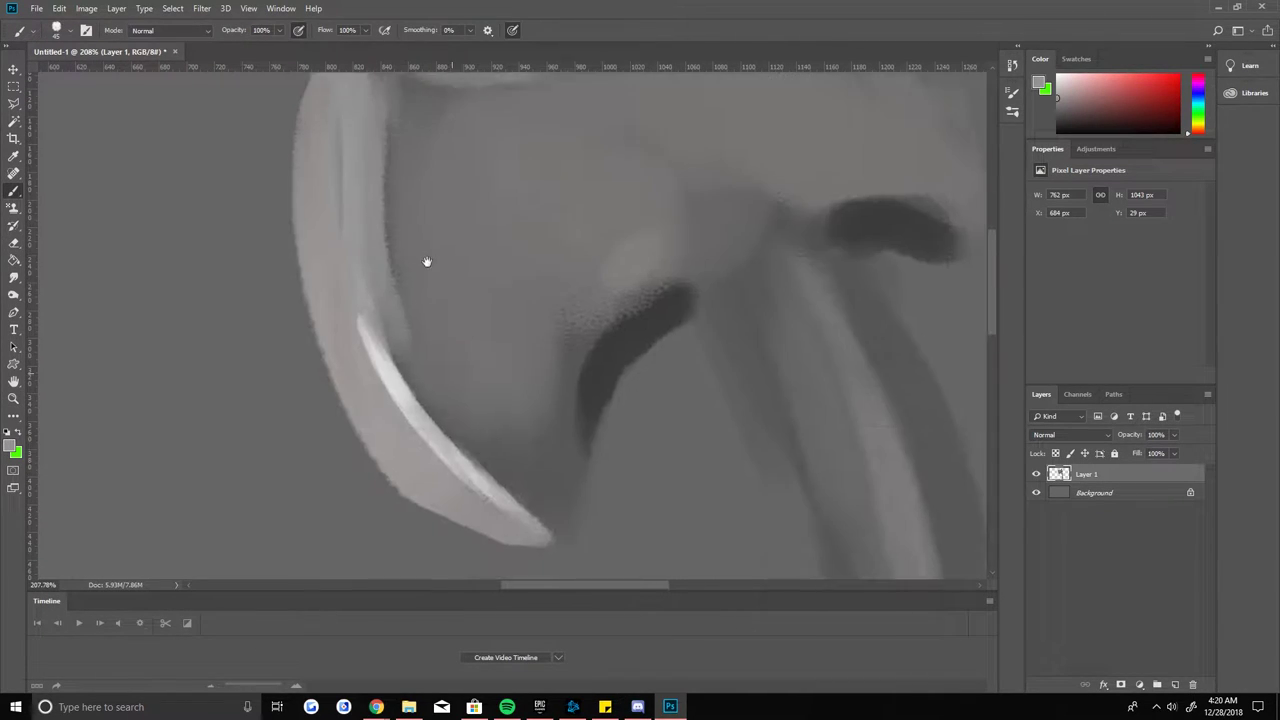
scroll(463, 463, down, 4)
scroll(529, 286, up, 2)
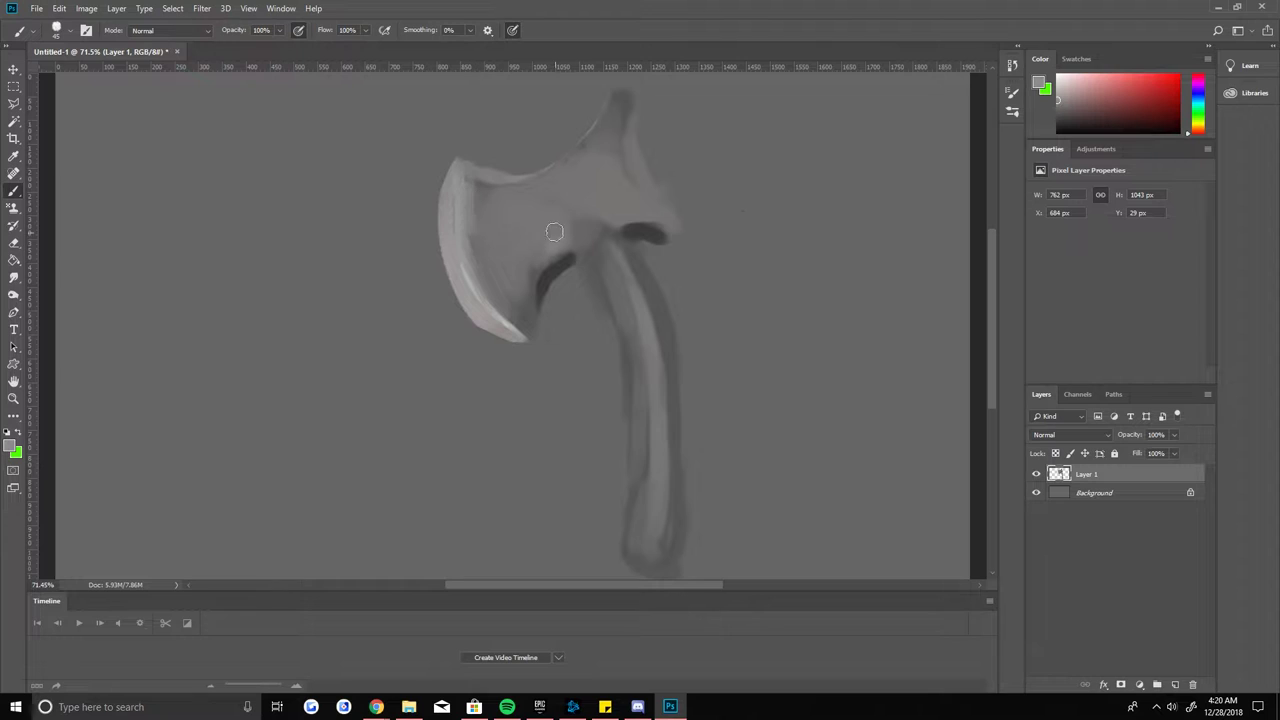
scroll(517, 280, up, 2)
mouse_move(570, 150)
mouse_down()
mouse_move(595, 265)
mouse_move(635, 305)
mouse_up()
Step: Paint light highlight strokes down the axe handle
scroll(551, 206, up, 2)
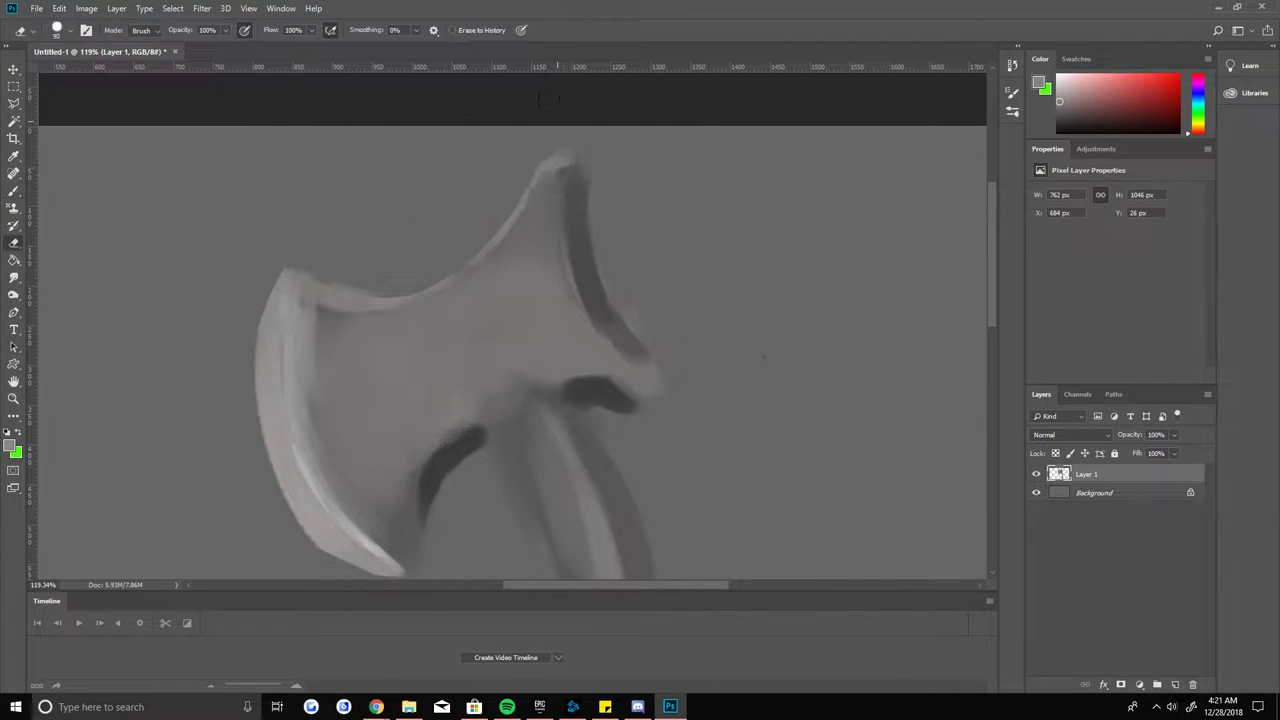
scroll(557, 186, down, 2)
scroll(443, 263, up, 2)
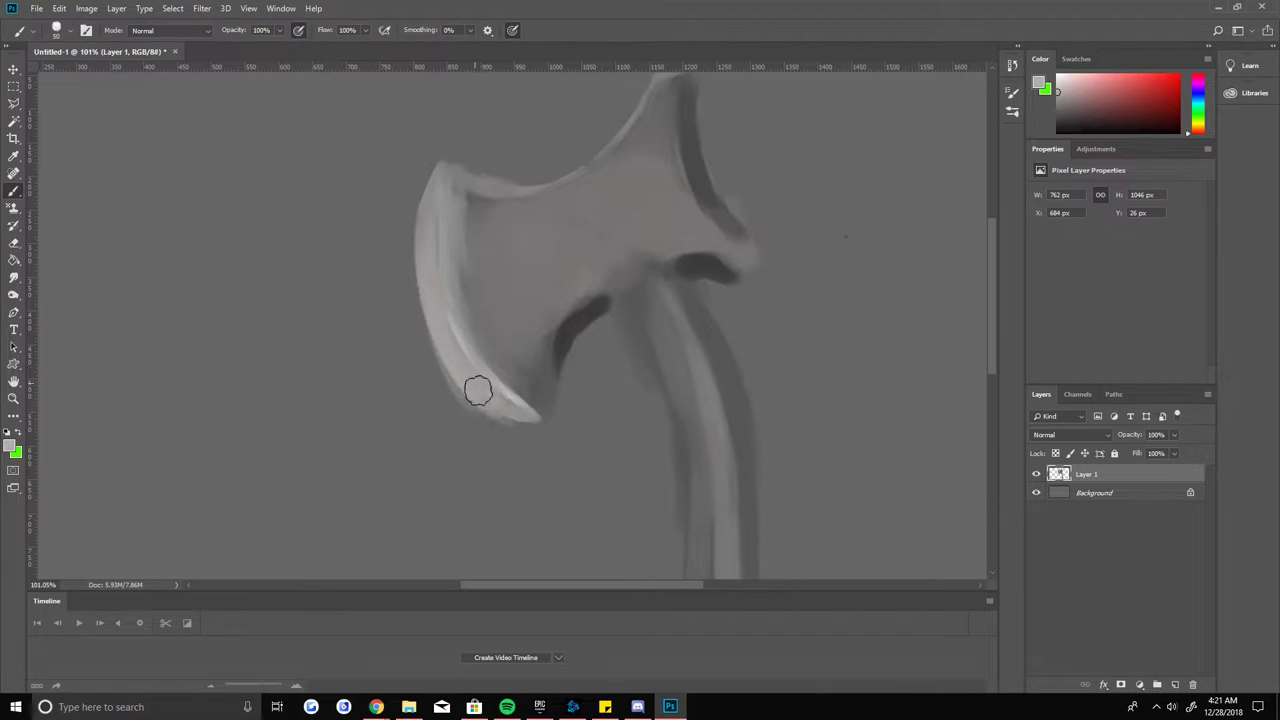
scroll(428, 283, down, 2)
drag(554, 367, 562, 441)
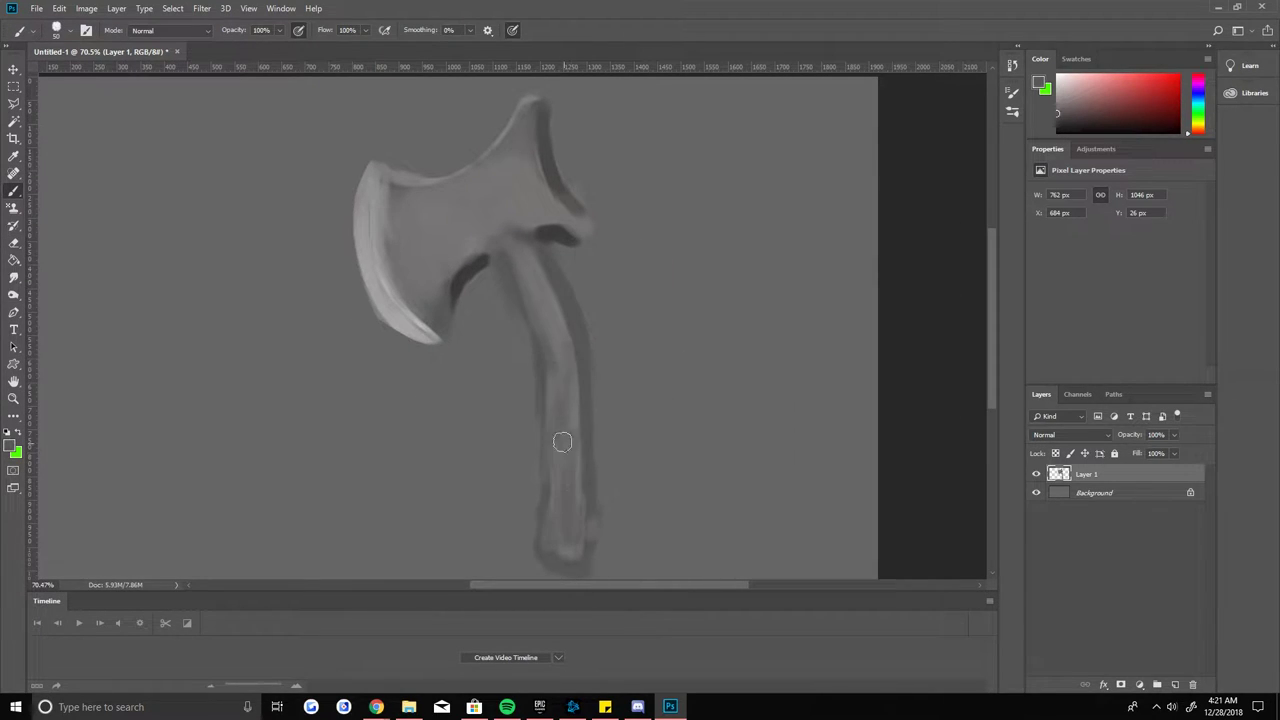
key(e)
scroll(566, 247, down, 2)
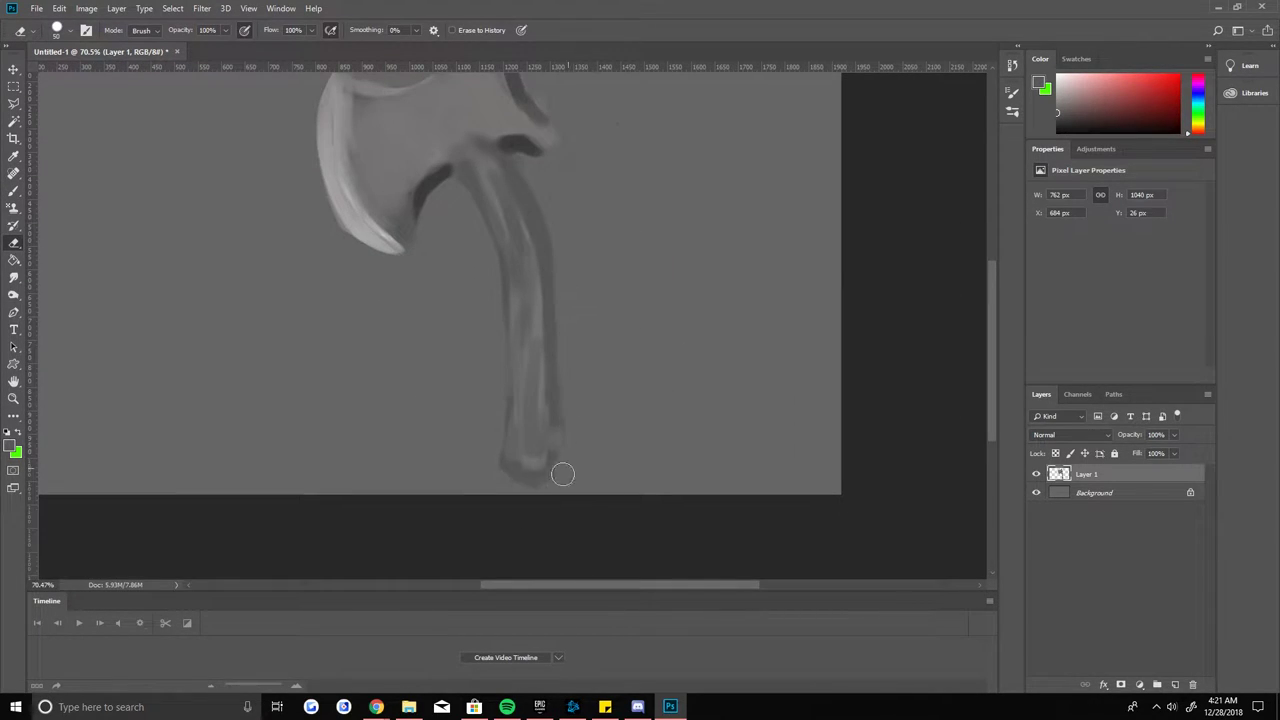
scroll(451, 289, down, 2)
key(b)
scroll(554, 271, up, 2)
scroll(571, 211, up, 2)
mouse_move(571, 211)
mouse_down()
mouse_move(600, 460)
mouse_move(634, 477)
mouse_up()
scroll(426, 282, up, 2)
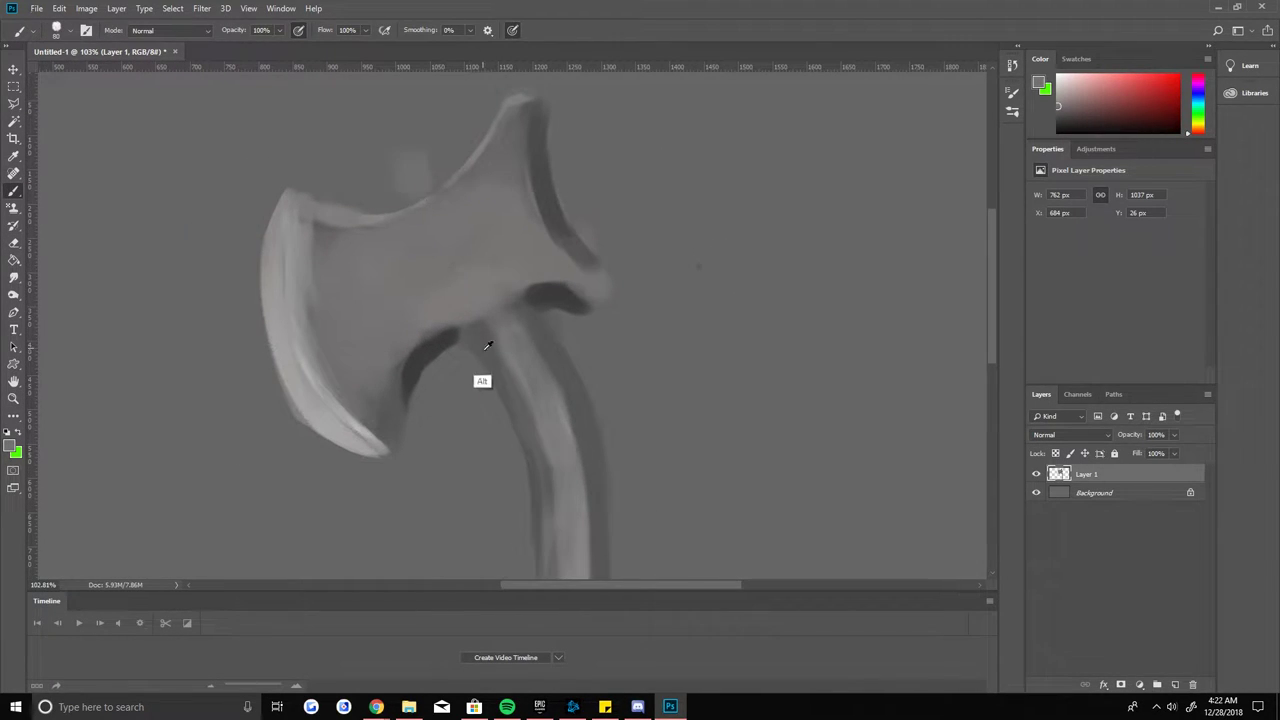
Step: Paint and refine light highlights along the axe's curved top edge
scroll(436, 165, up, 3)
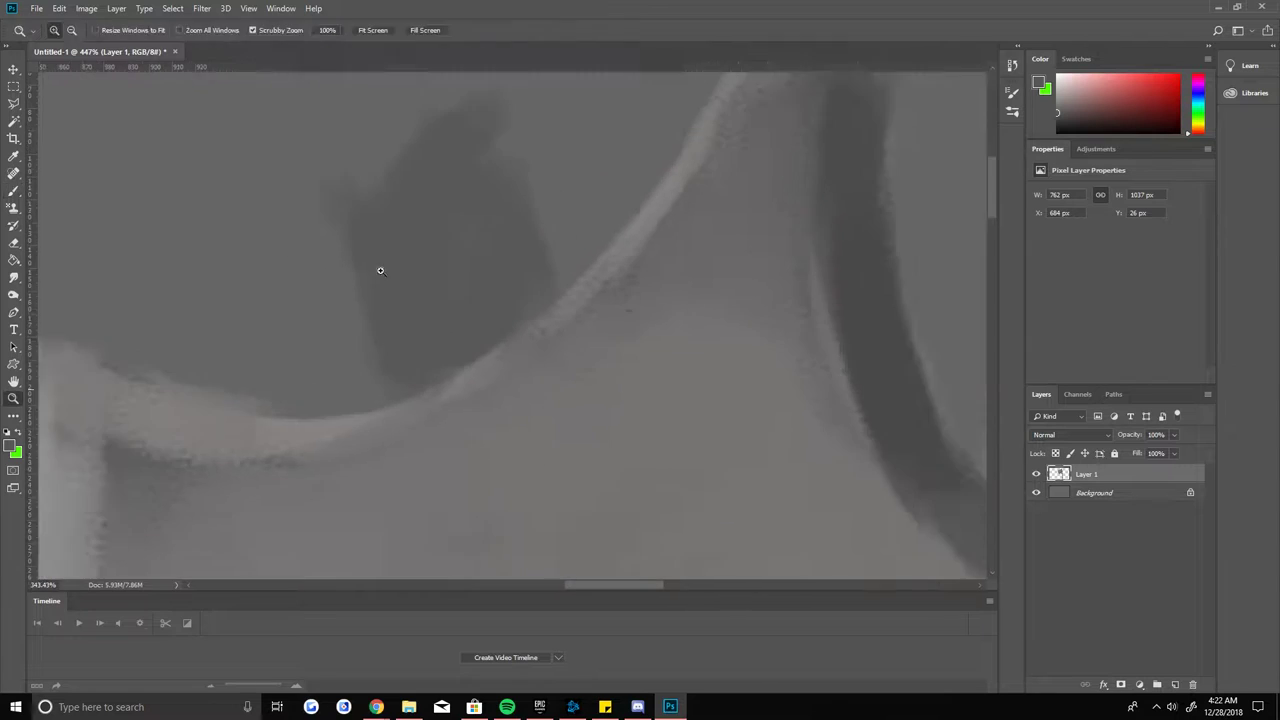
scroll(377, 268, down, 2)
scroll(561, 230, up, 2)
drag(514, 229, 609, 380)
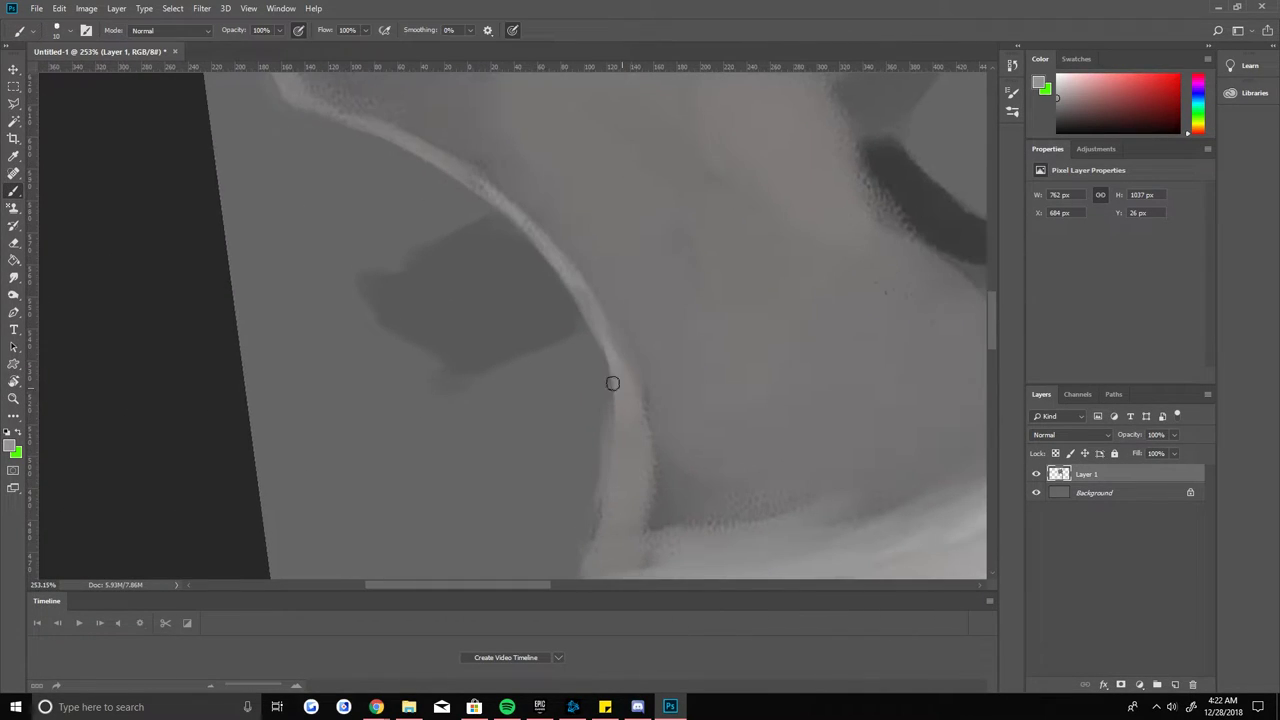
scroll(546, 417, up, 2)
drag(480, 285, 302, 196)
scroll(302, 196, down, 3)
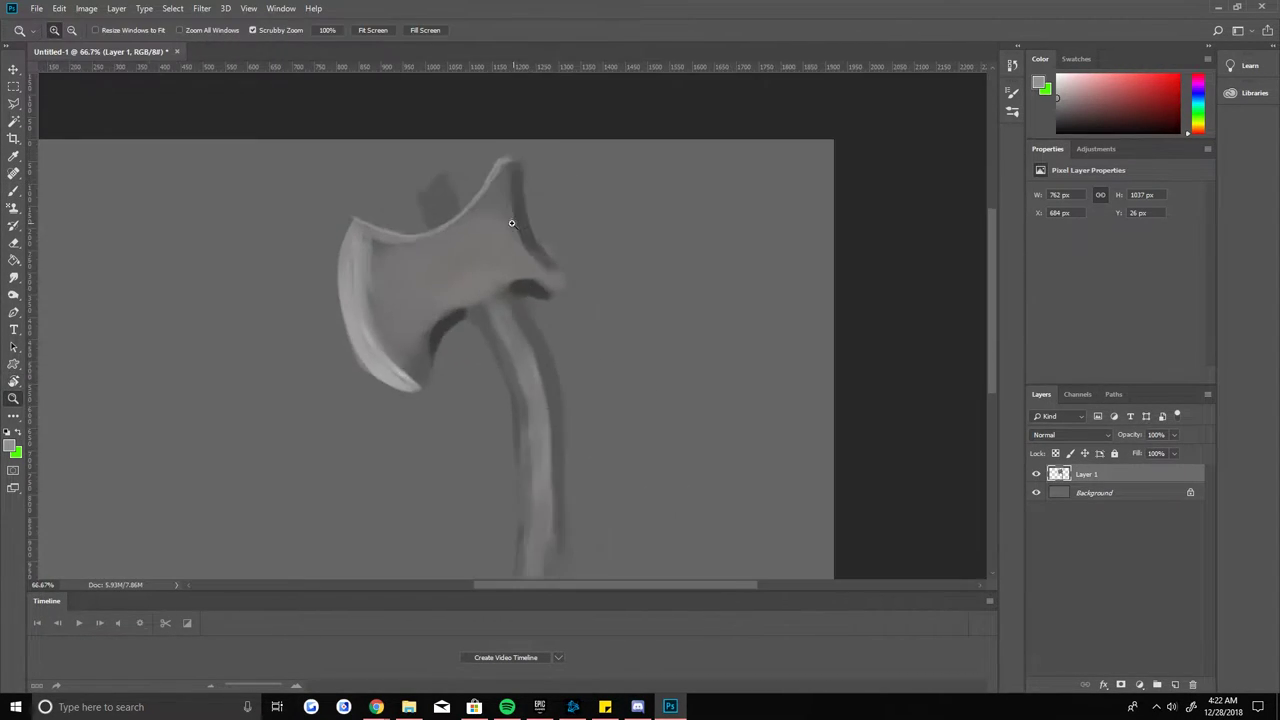
Step: Fill the notch under the axe head with dark paint
key(z)
scroll(474, 286, up, 3)
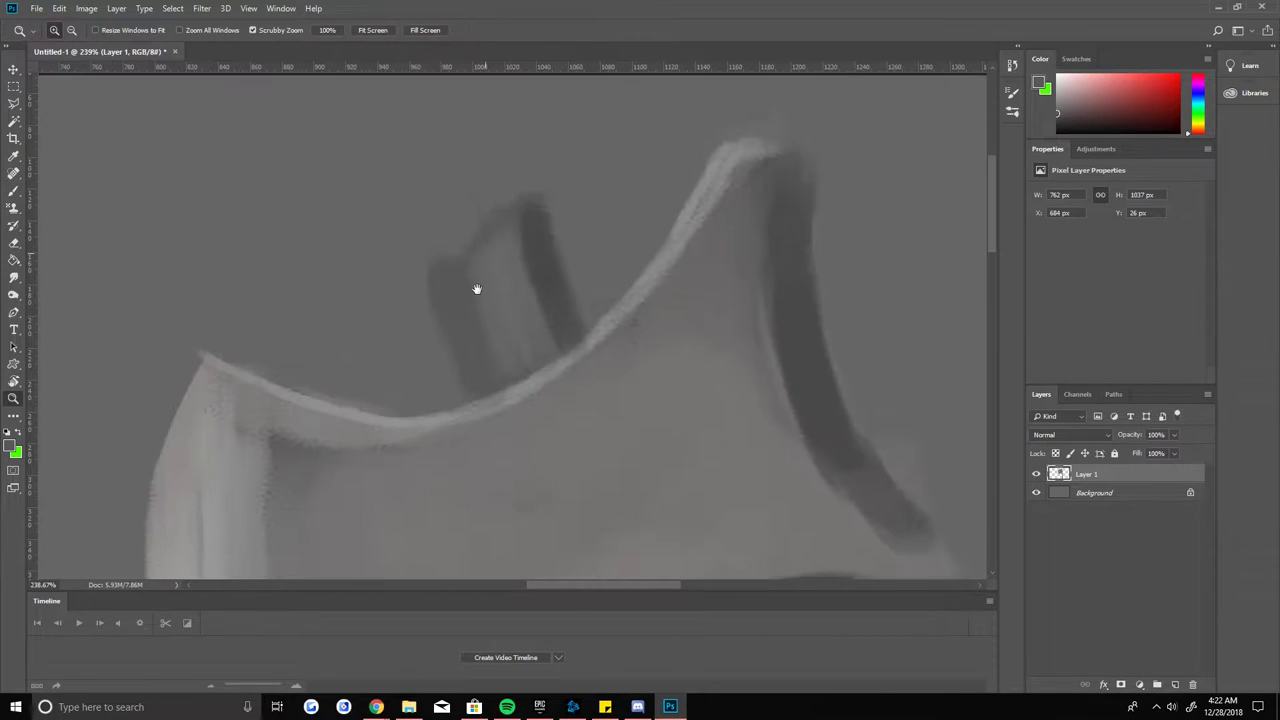
scroll(669, 225, down, 5)
key(b)
scroll(562, 375, up, 3)
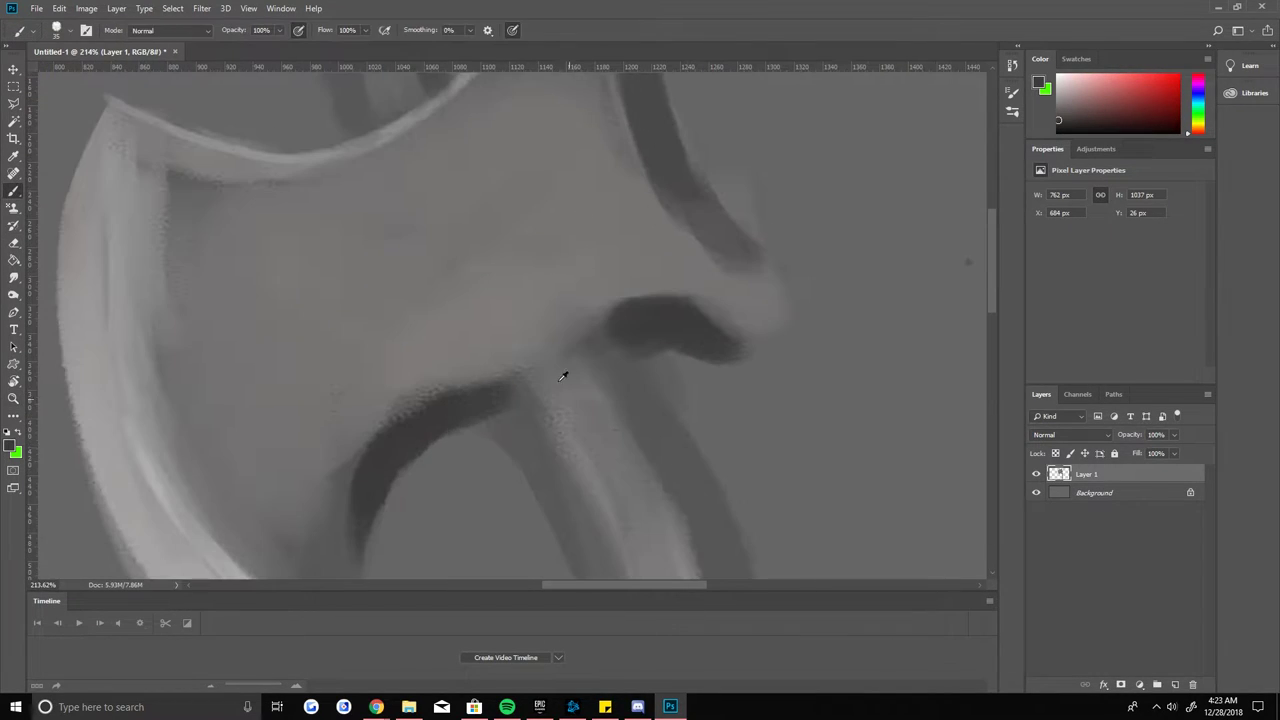
scroll(536, 351, down, 4)
scroll(429, 277, up, 2)
scroll(460, 420, up, 2)
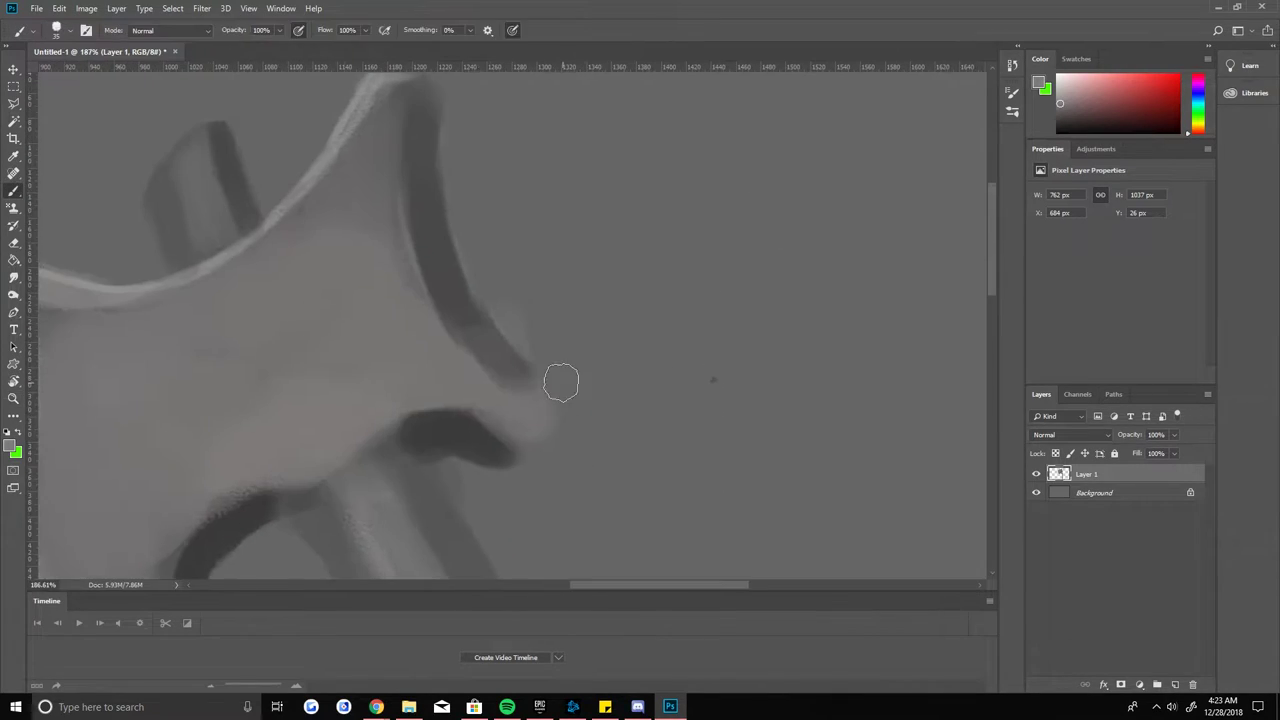
drag(468, 441, 443, 428)
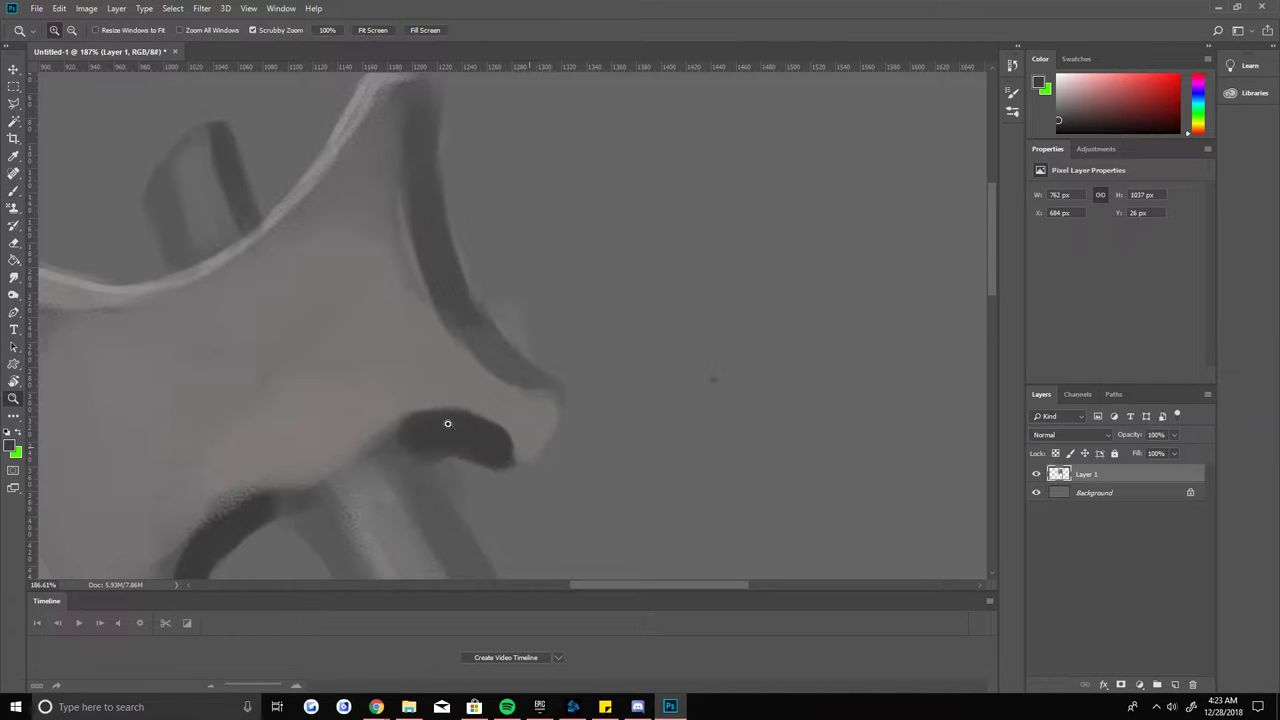
Step: Brighten the left rim of the axe blade
key(e)
scroll(581, 356, up, 2)
scroll(492, 330, down, 1)
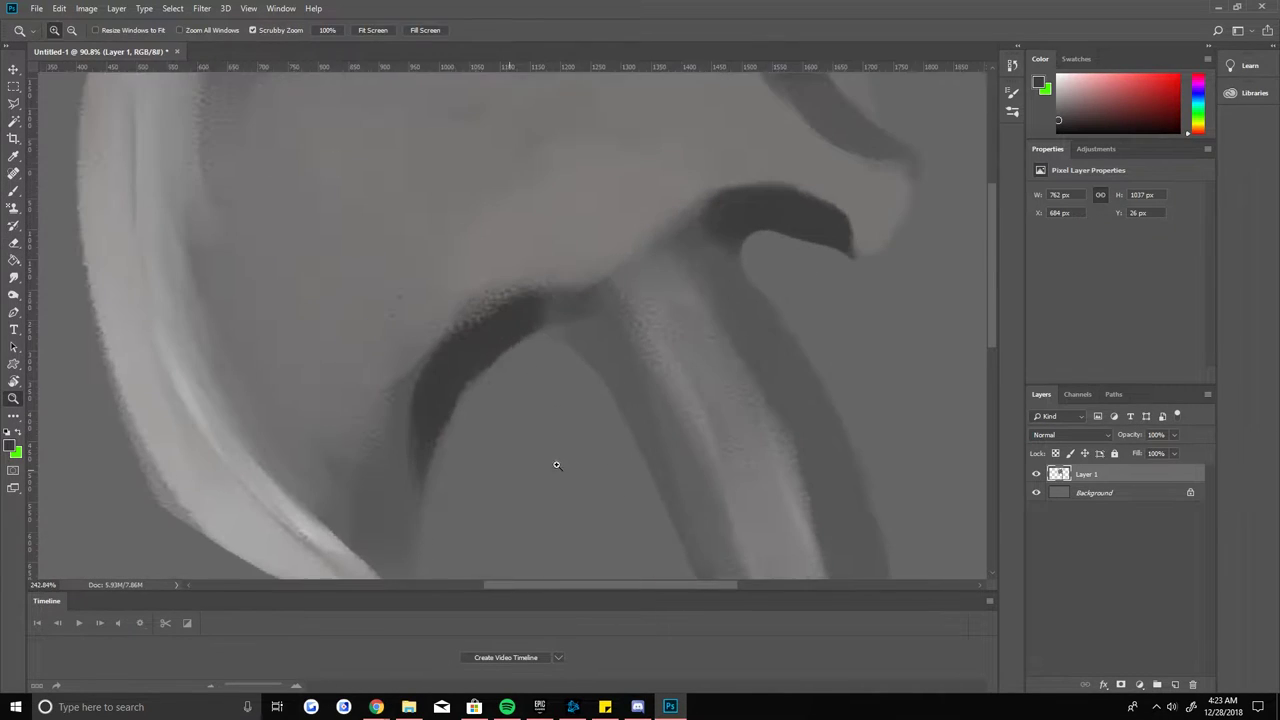
key(b)
scroll(461, 394, down, 3)
scroll(525, 317, up, 1)
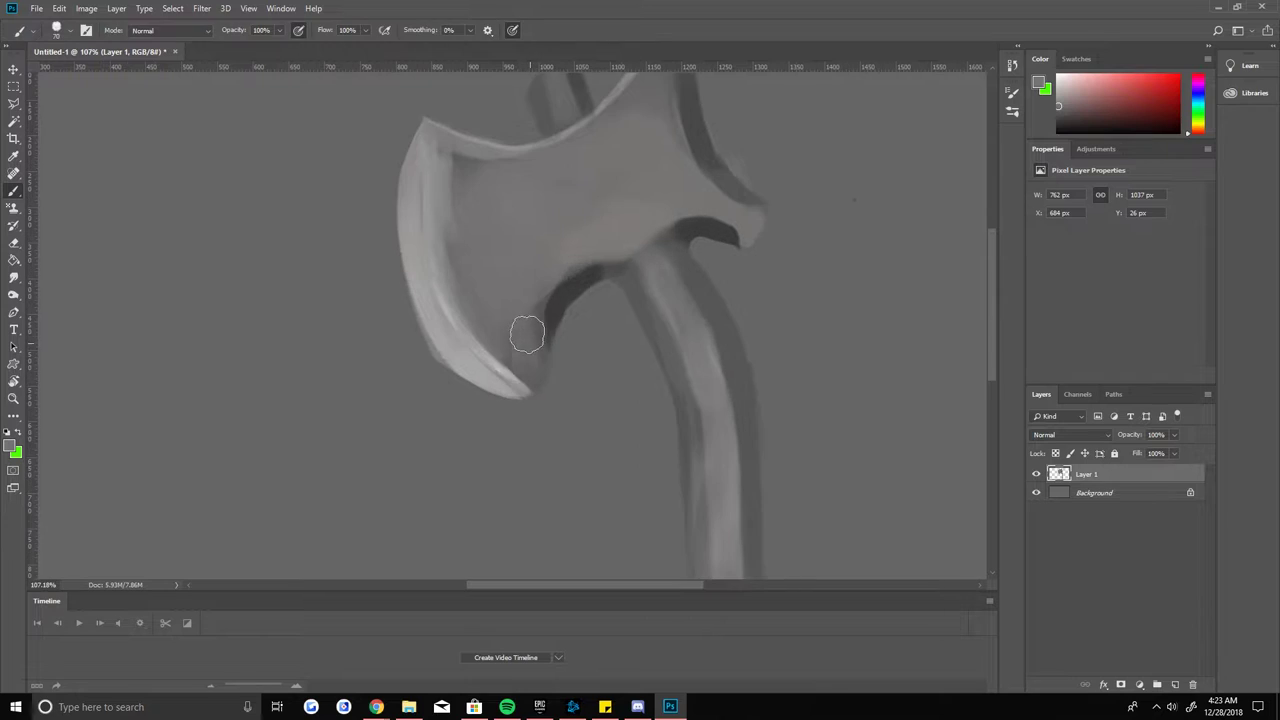
drag(468, 358, 455, 331)
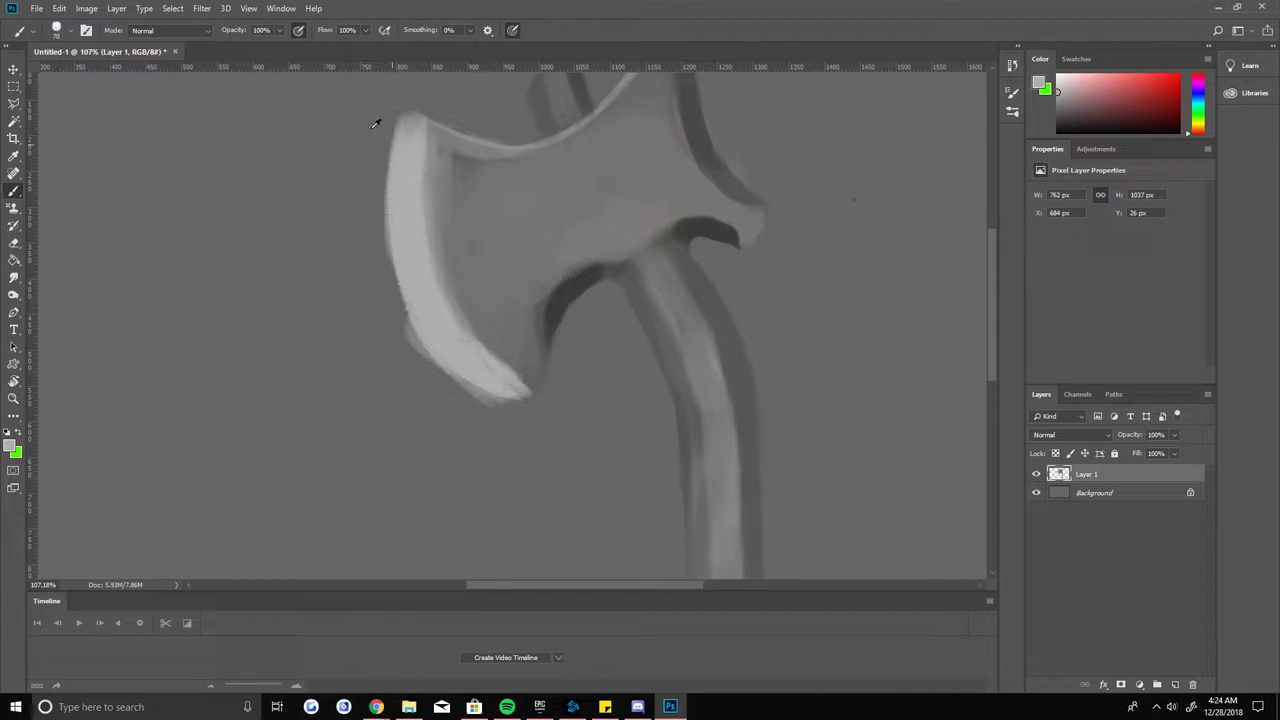
key(e)
mouse_move(375, 123)
mouse_down()
mouse_move(415, 175)
mouse_move(443, 259)
mouse_up()
Step: Lasso a selection on the blade and paint light highlights along its inner edge
key(l)
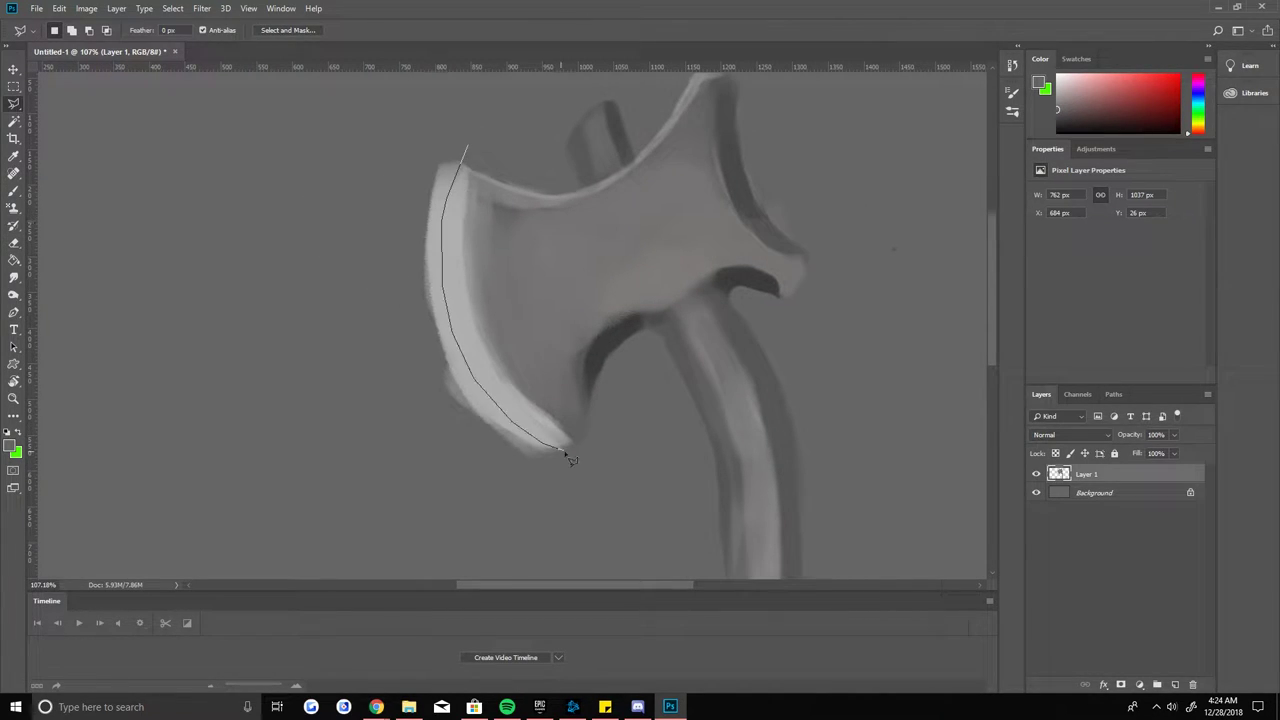
drag(466, 148, 466, 130)
key(b)
scroll(643, 534, down, 5)
scroll(412, 409, up, 3)
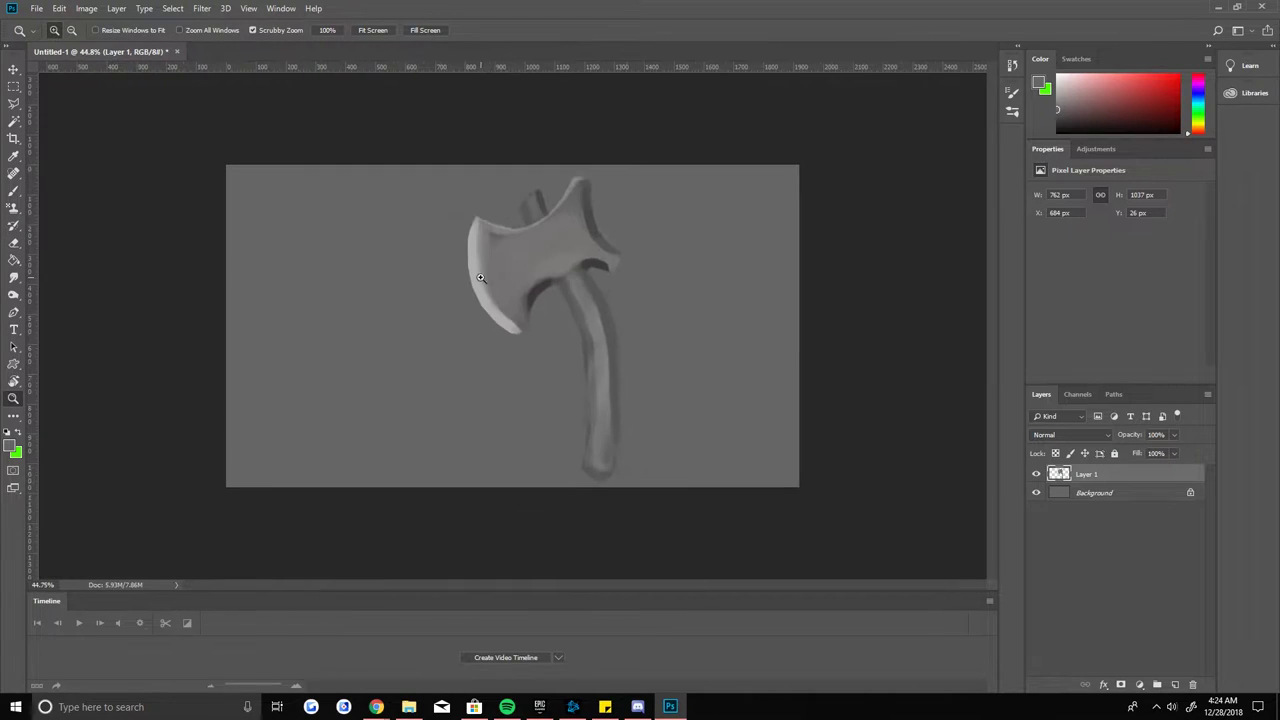
scroll(412, 409, up, 4)
mouse_move(467, 453)
mouse_down()
mouse_move(480, 323)
mouse_move(690, 235)
mouse_up()
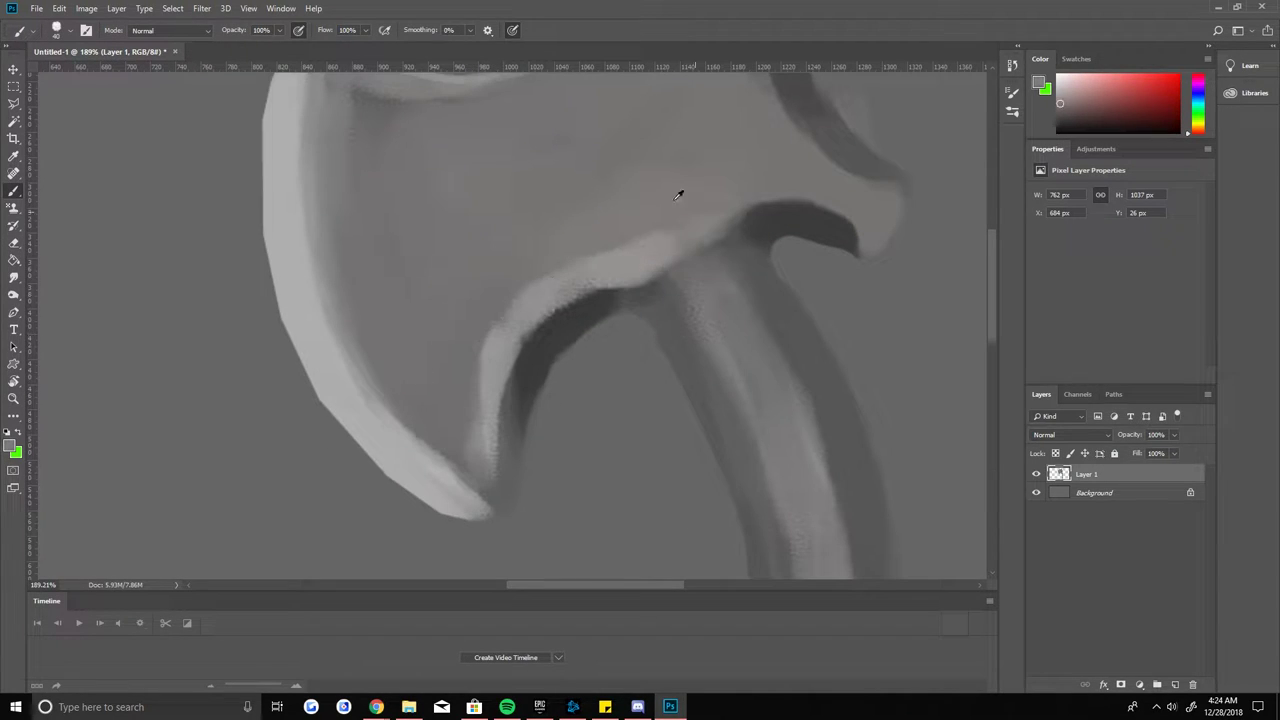
drag(386, 409, 279, 494)
Step: Pan over the blade's hook and left side, and check the Eraser's brush tip options
mouse_move(560, 340)
mouse_down()
mouse_move(700, 272)
mouse_move(770, 340)
mouse_up()
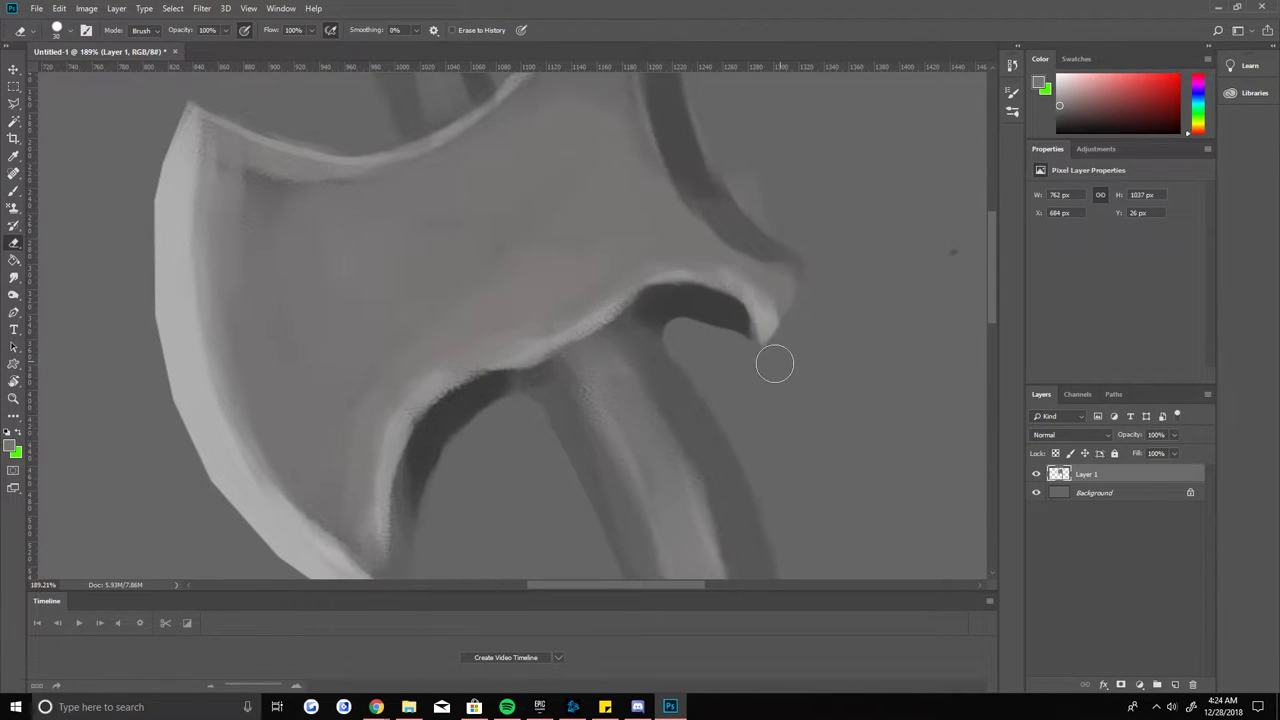
scroll(771, 363, down, 3)
scroll(689, 194, up, 3)
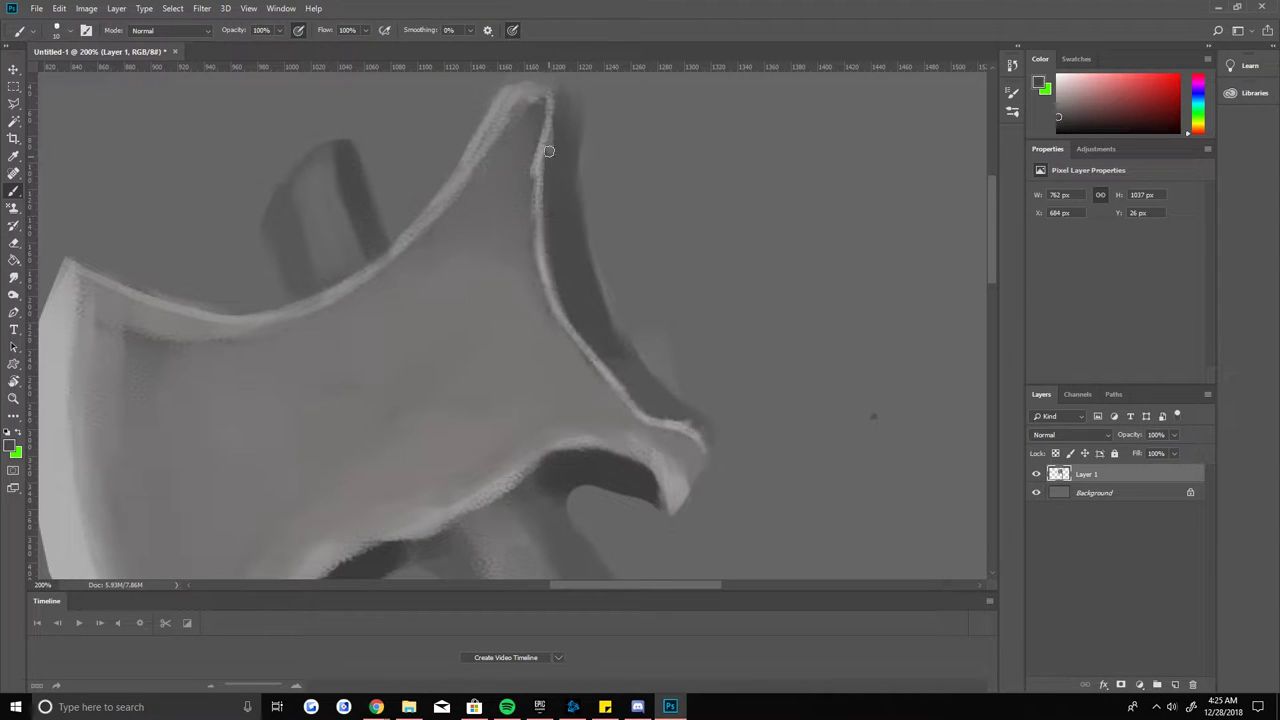
drag(463, 286, 555, 221)
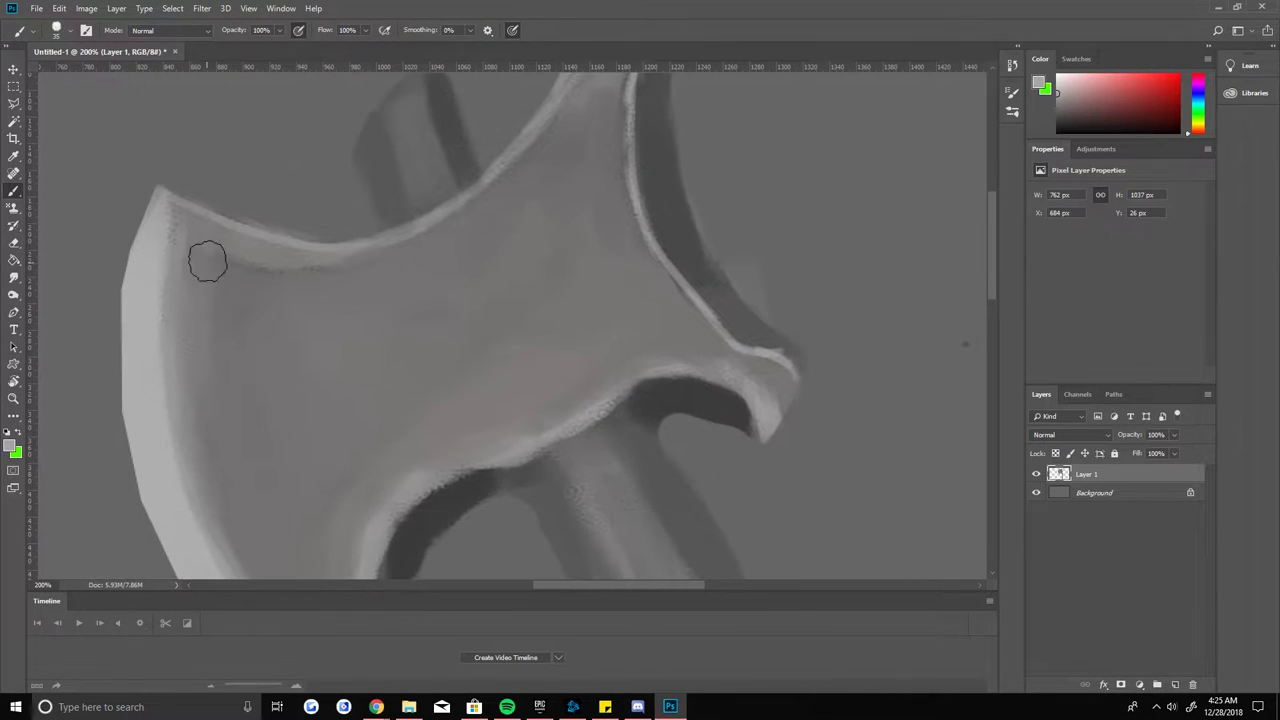
scroll(265, 335, down, 3)
scroll(678, 266, up, 4)
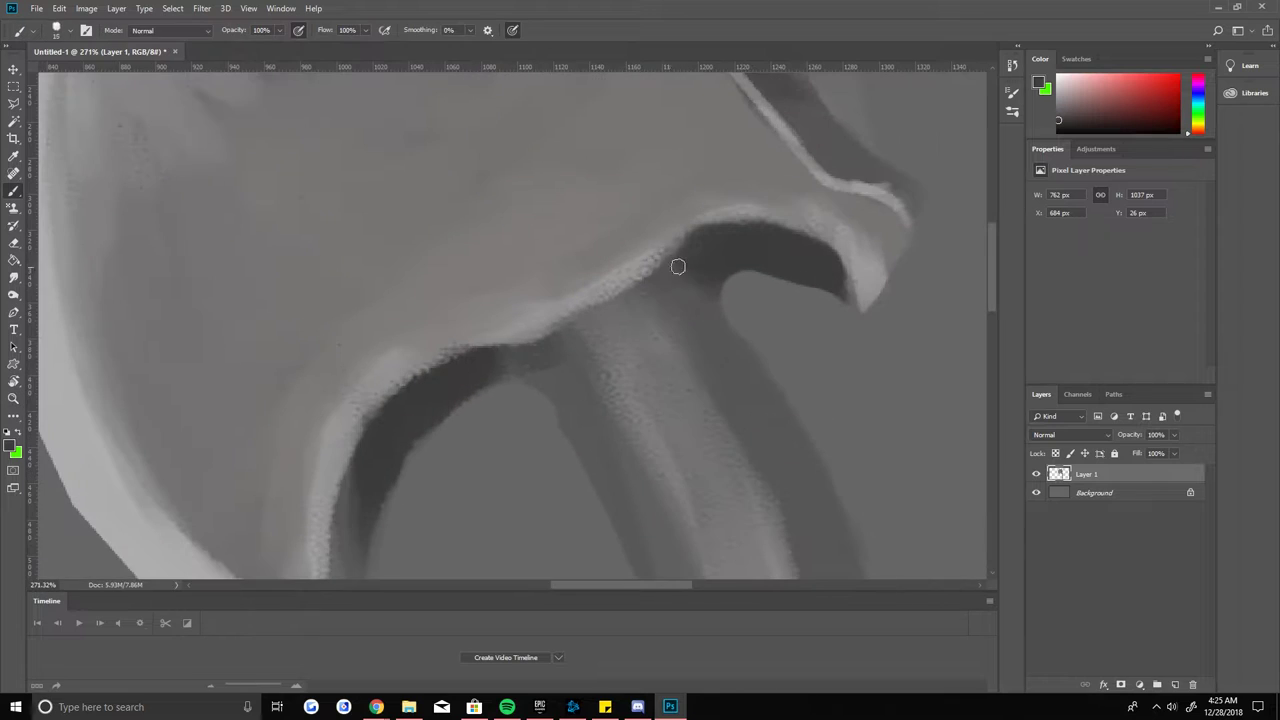
scroll(680, 251, down, 3)
key(e)
right_click(710, 268)
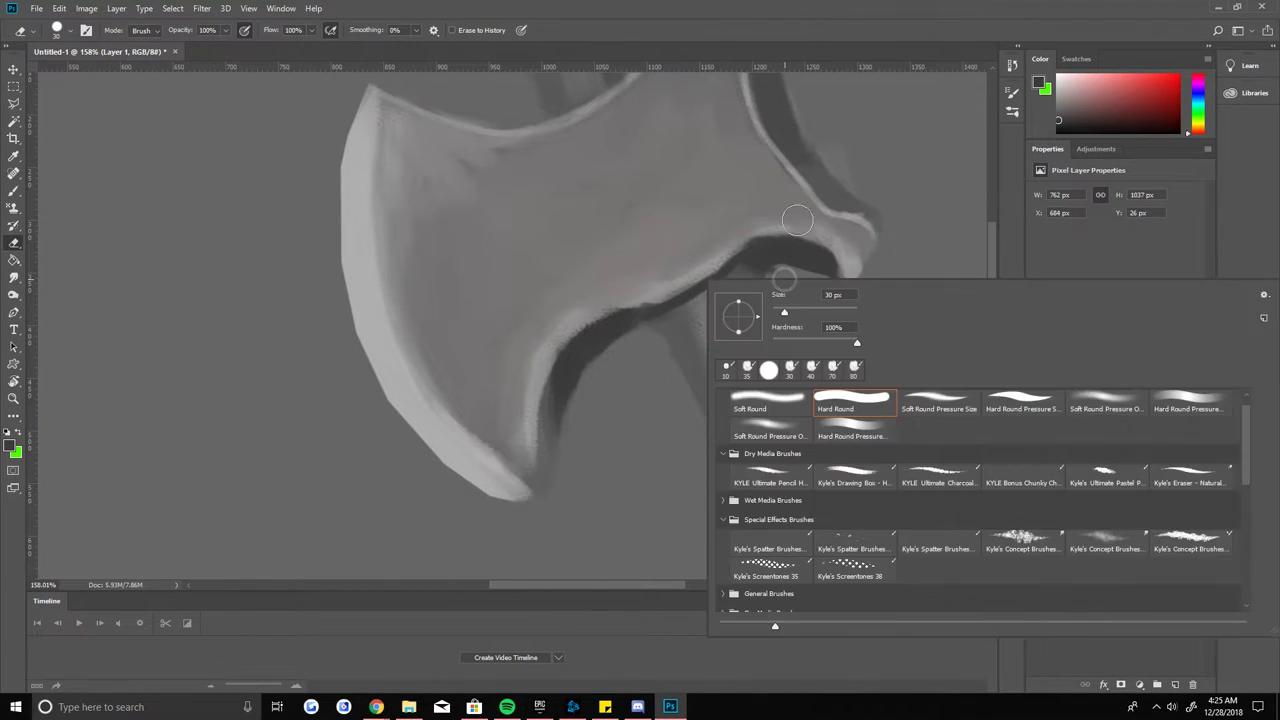
key(Escape)
scroll(716, 183, up, 3)
key(z)
scroll(635, 274, down, 4)
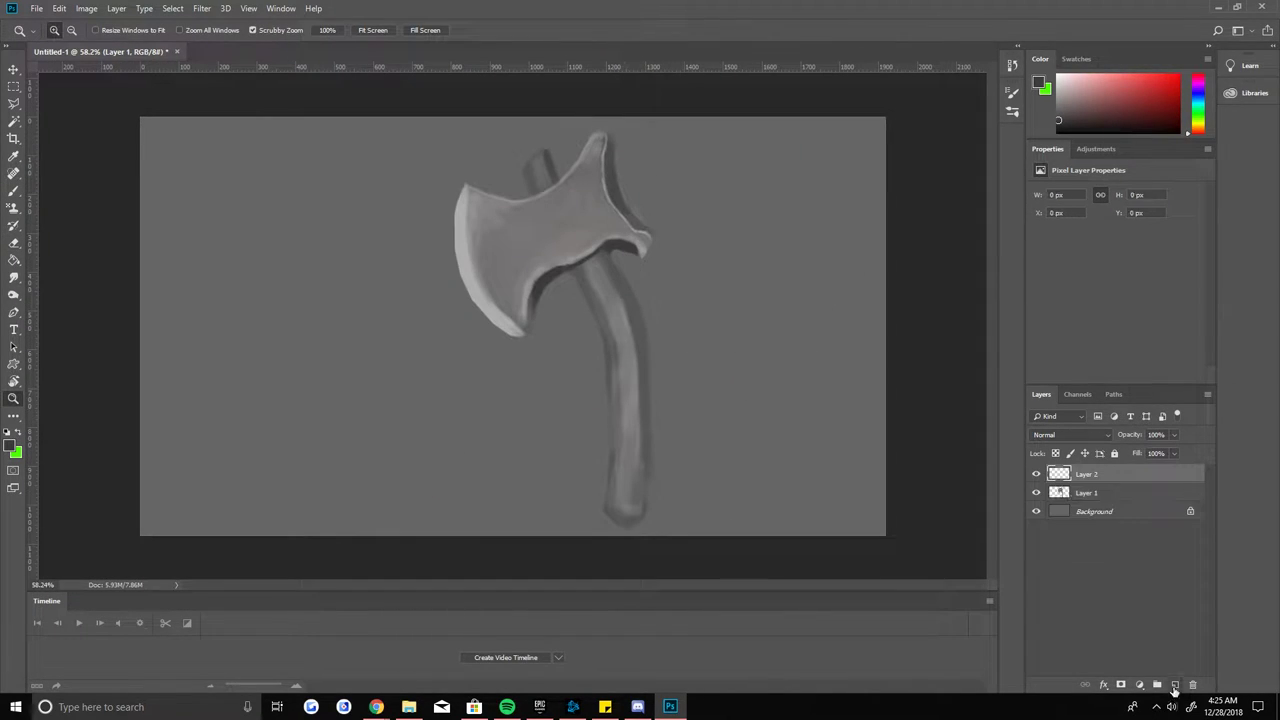
click(13, 446)
click(884, 240)
key(Return)
key(g)
click(714, 269)
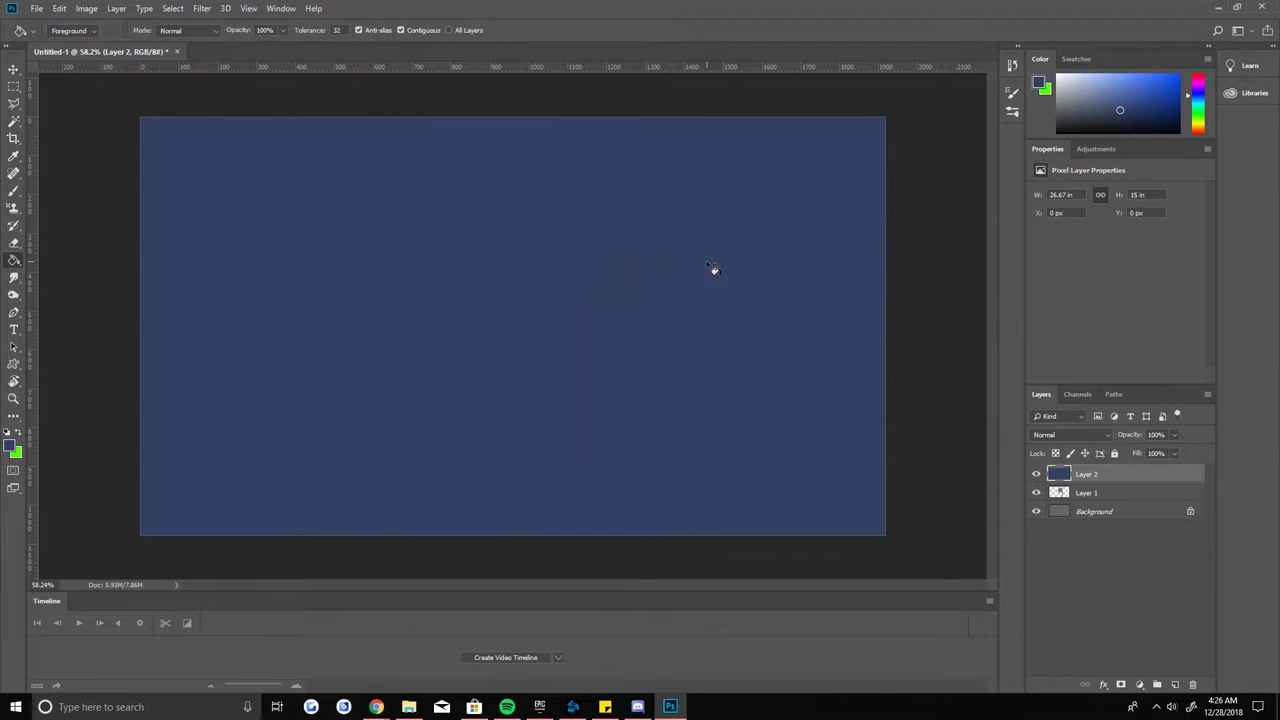
click(1051, 434)
scroll(1051, 434, down, 10)
scroll(1051, 434, up, 8)
scroll(1051, 434, up, 7)
key(ctrl+z)
key(z)
scroll(714, 343, up, 3)
scroll(674, 379, down, 2)
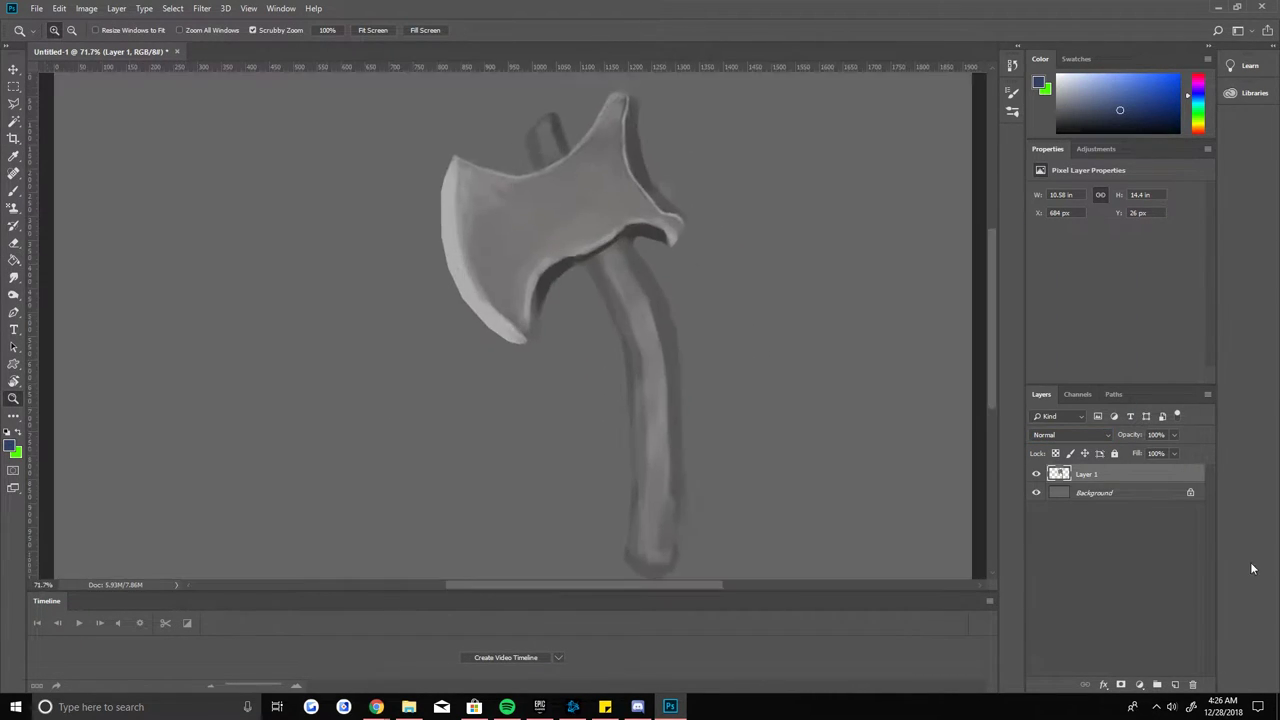
scroll(674, 379, up, 1)
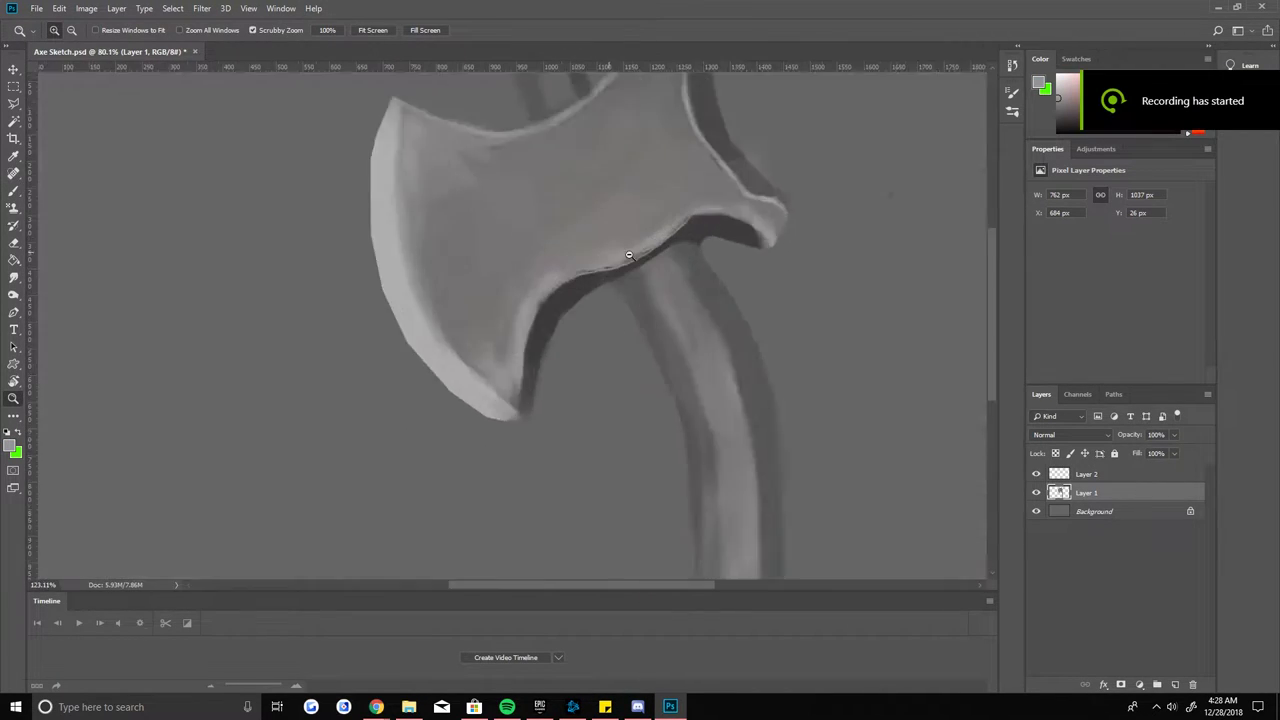
Step: Zoom in on the blade and pick a lighter grey to paint with
scroll(629, 255, up, 3)
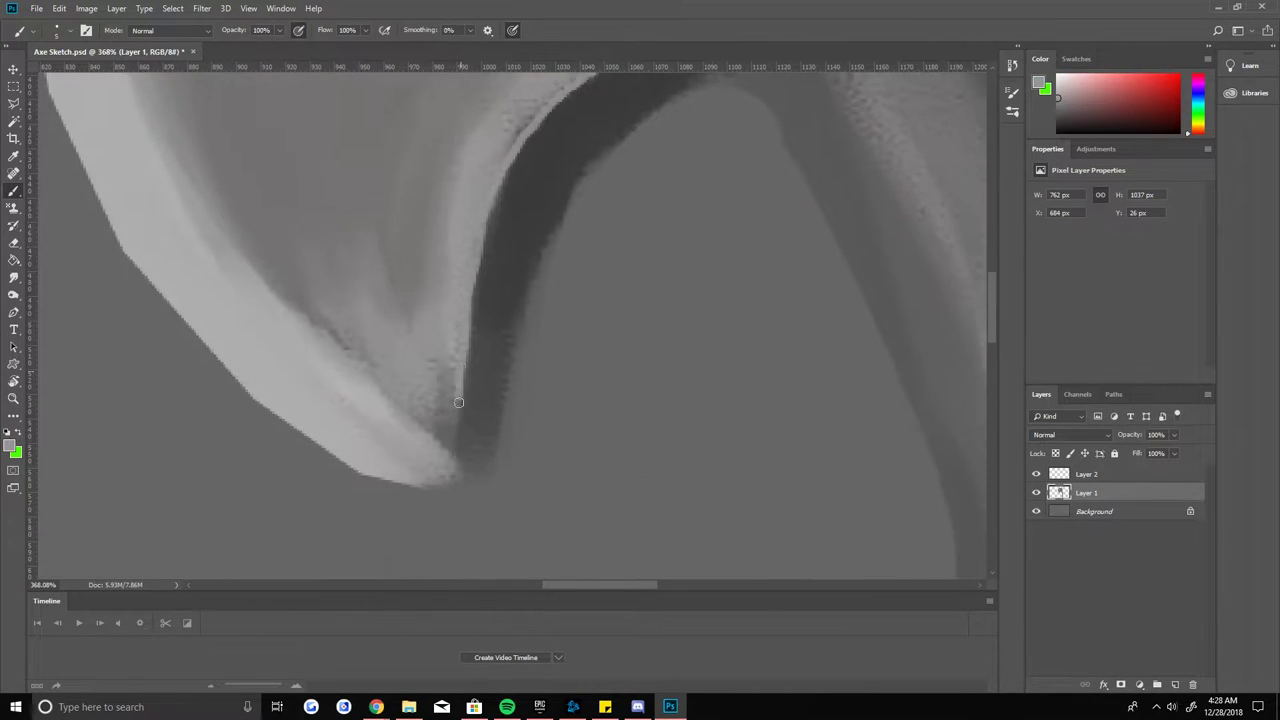
scroll(709, 191, down, 2)
scroll(516, 291, up, 2)
scroll(516, 291, up, 1)
key(b)
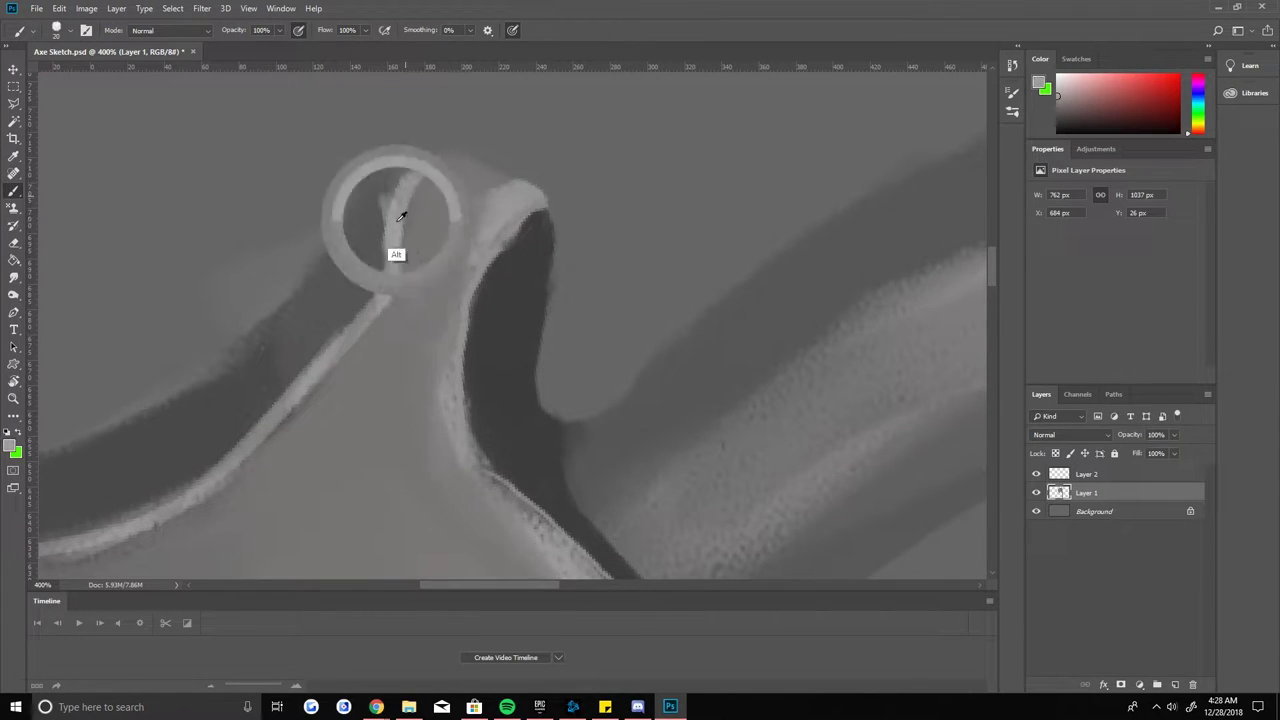
key(z)
scroll(654, 359, down, 5)
scroll(497, 237, up, 4)
key(b)
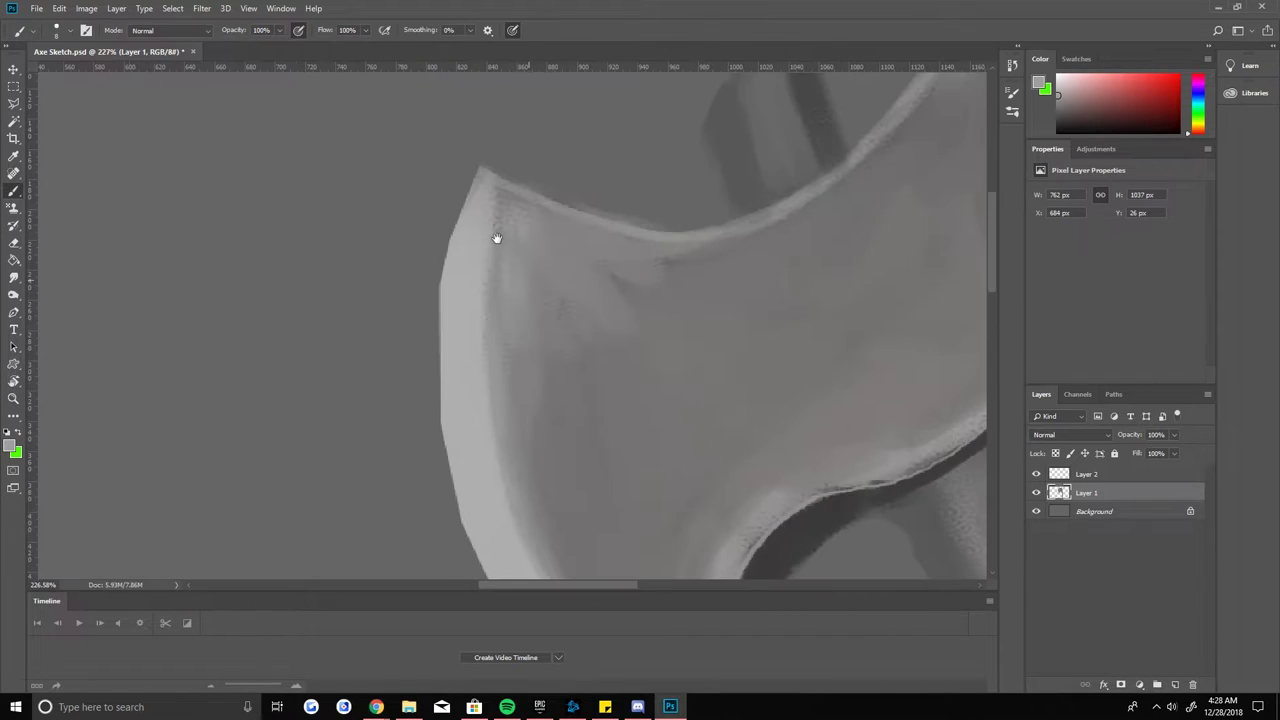
drag(444, 281, 491, 166)
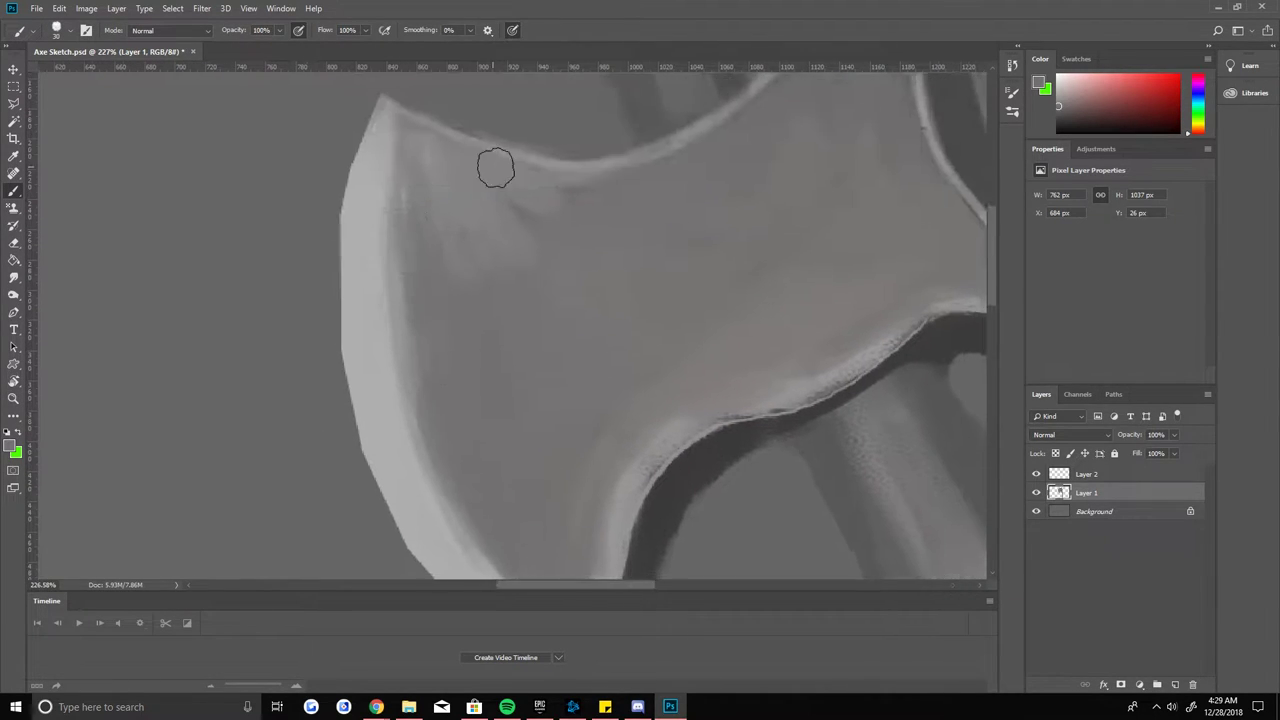
alt+click(491, 166)
Step: Sample light grey from the blade's lower edge and paint a light rim stroke there
scroll(363, 163, down, 1)
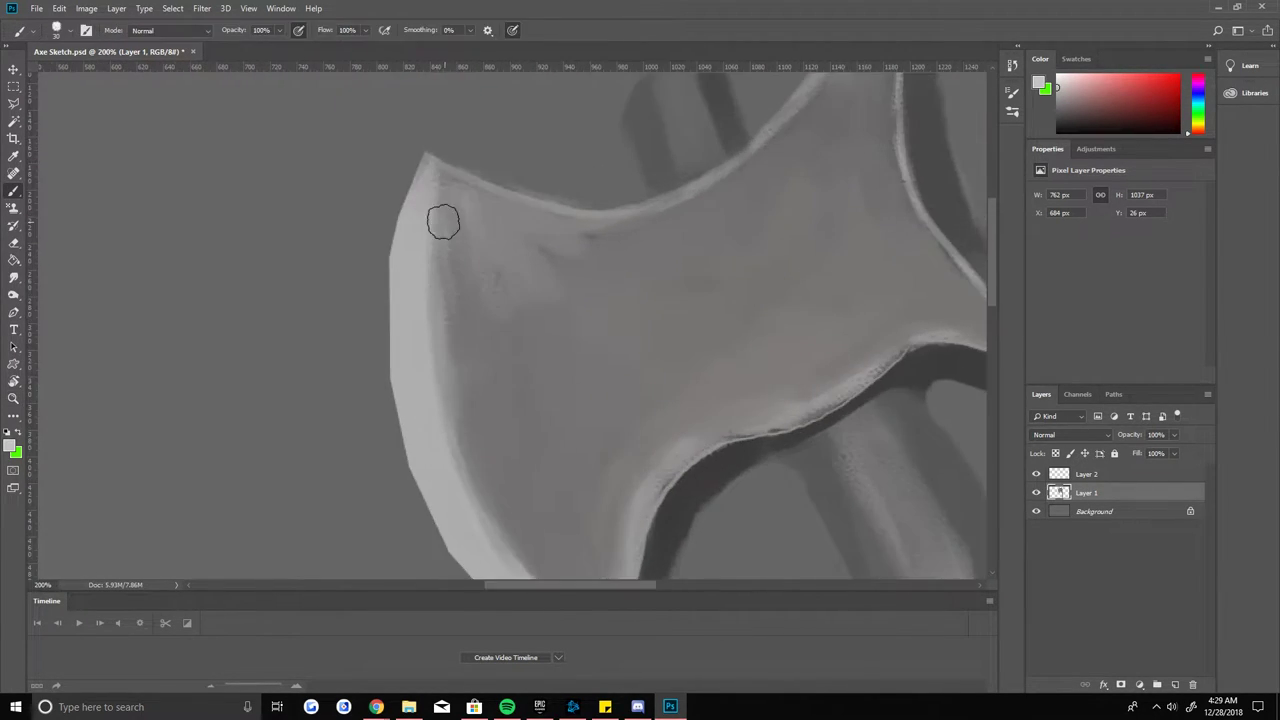
mouse_move(449, 126)
mouse_down()
mouse_move(423, 289)
mouse_move(549, 423)
mouse_up()
drag(591, 203, 481, 268)
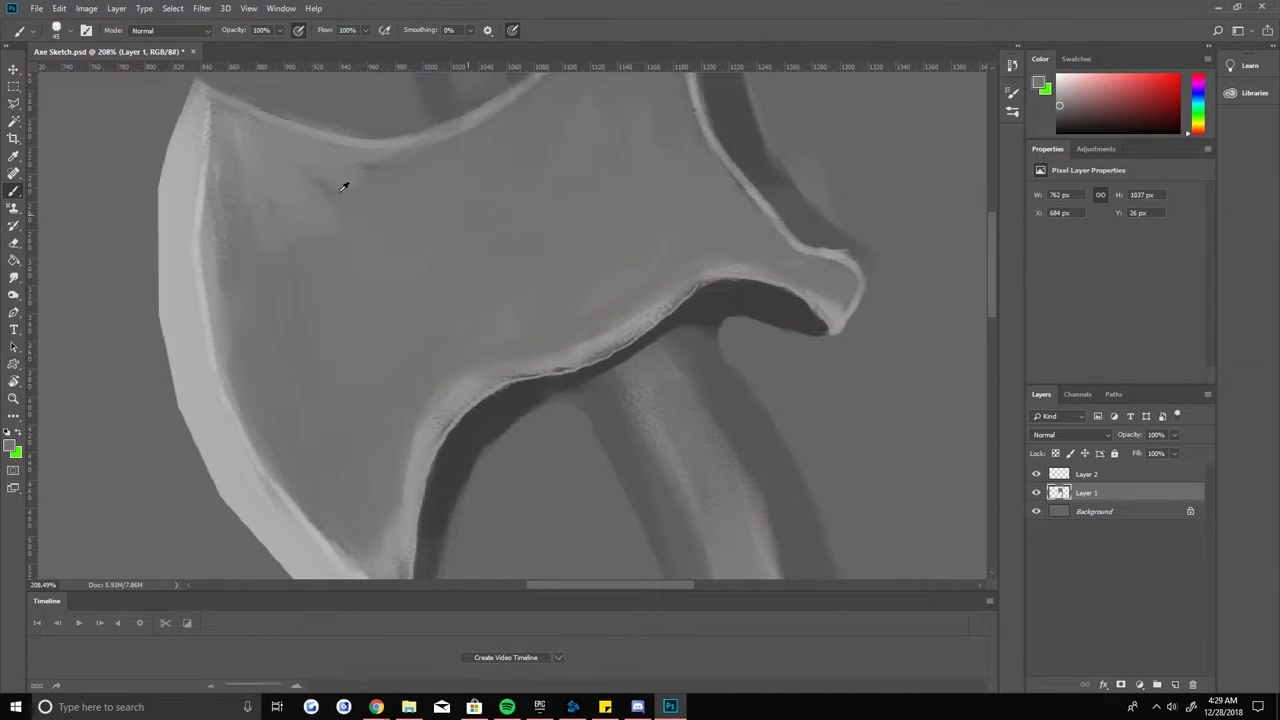
mouse_move(343, 187)
mouse_down()
mouse_move(371, 357)
mouse_move(503, 240)
mouse_move(562, 282)
mouse_up()
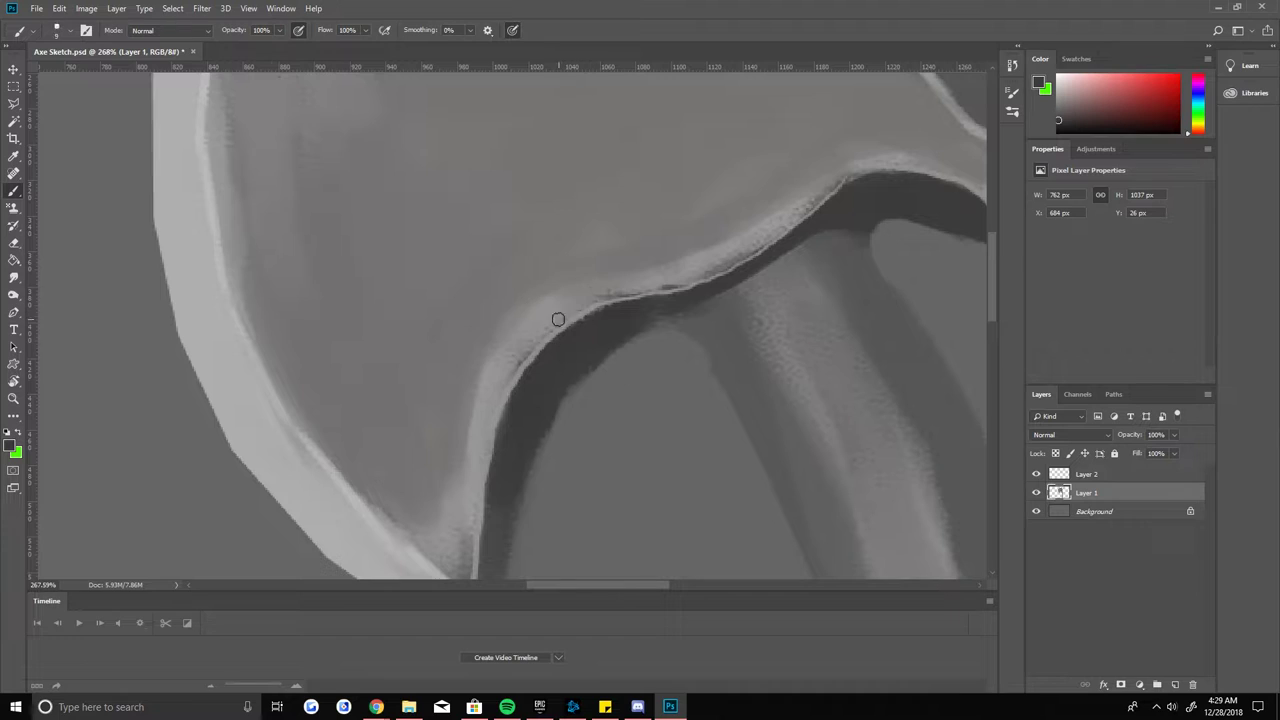
alt+click(541, 350)
drag(457, 300, 608, 180)
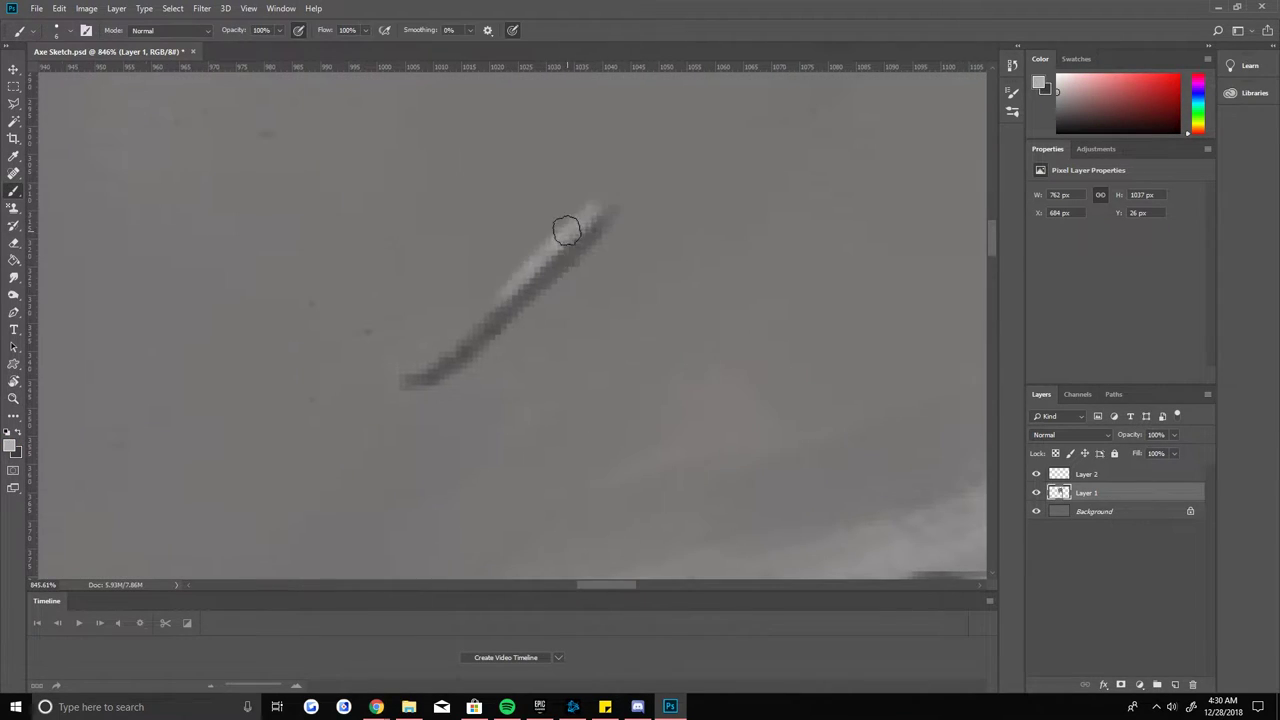
scroll(610, 257, down, 5)
scroll(509, 254, up, 5)
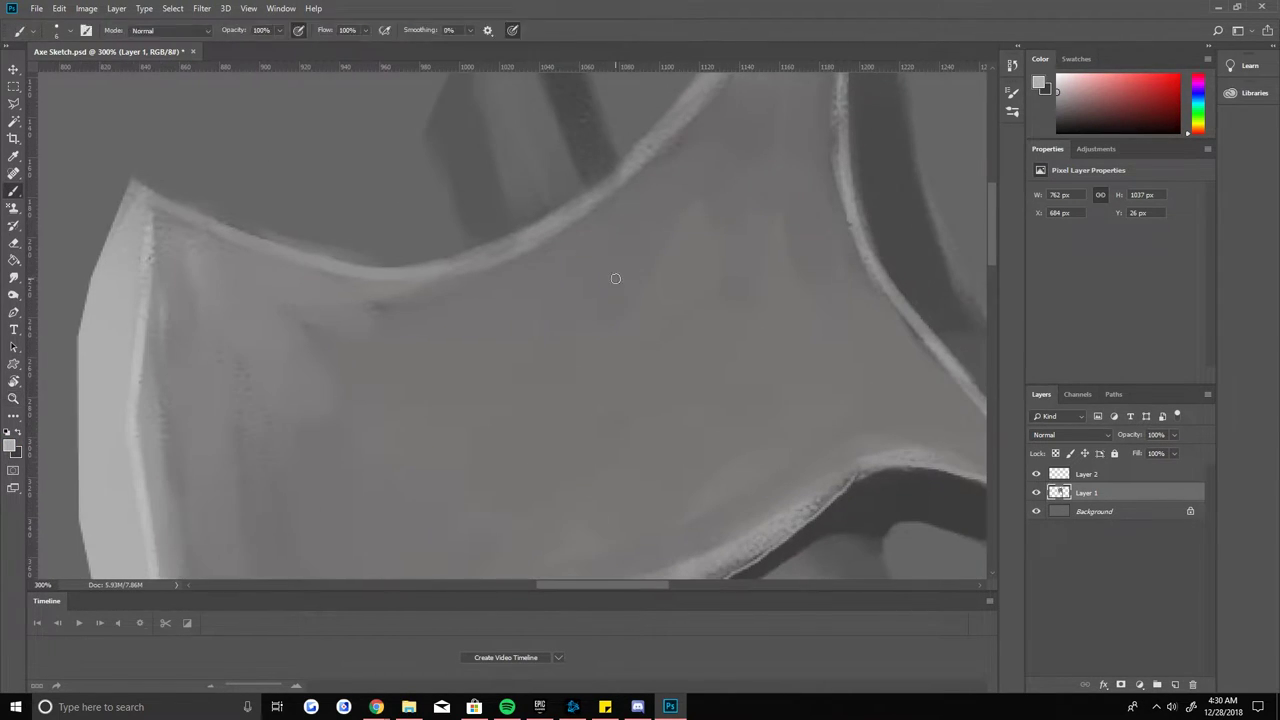
scroll(555, 318, down, 2)
Step: Paint a small dark hole in the axe head
click(572, 320)
click(568, 328)
scroll(560, 330, down, 3)
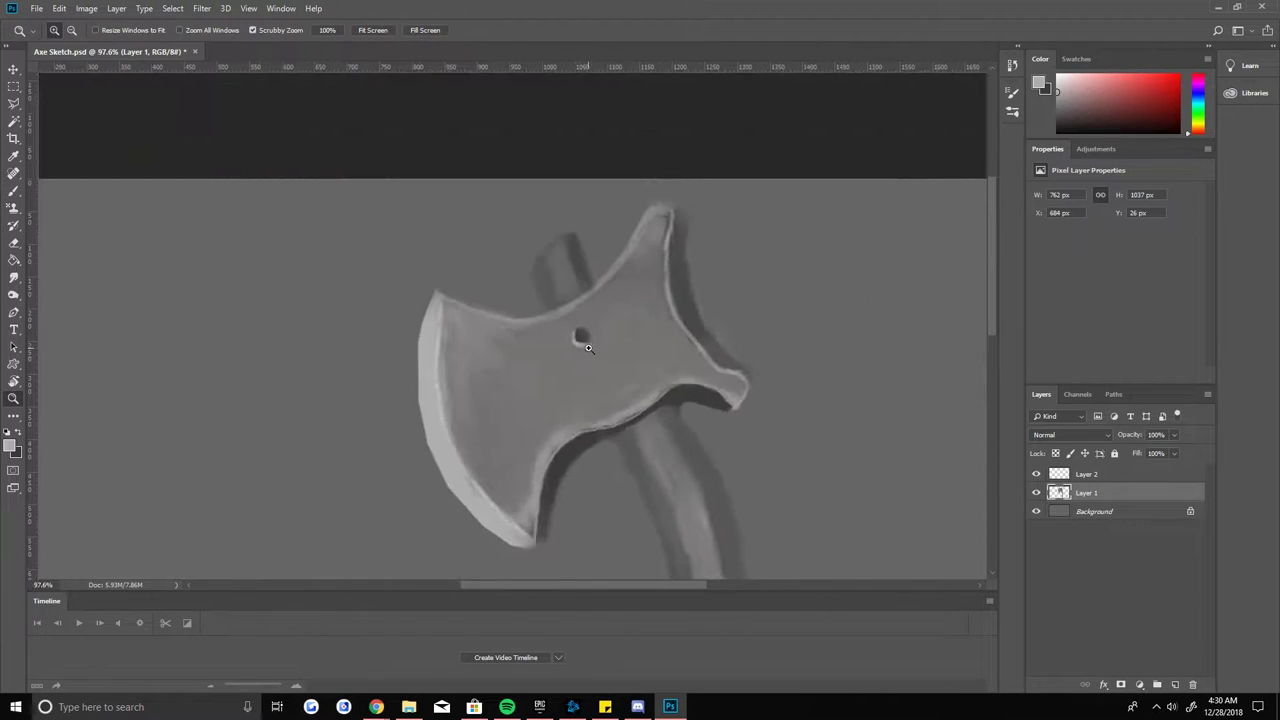
scroll(449, 345, up, 3)
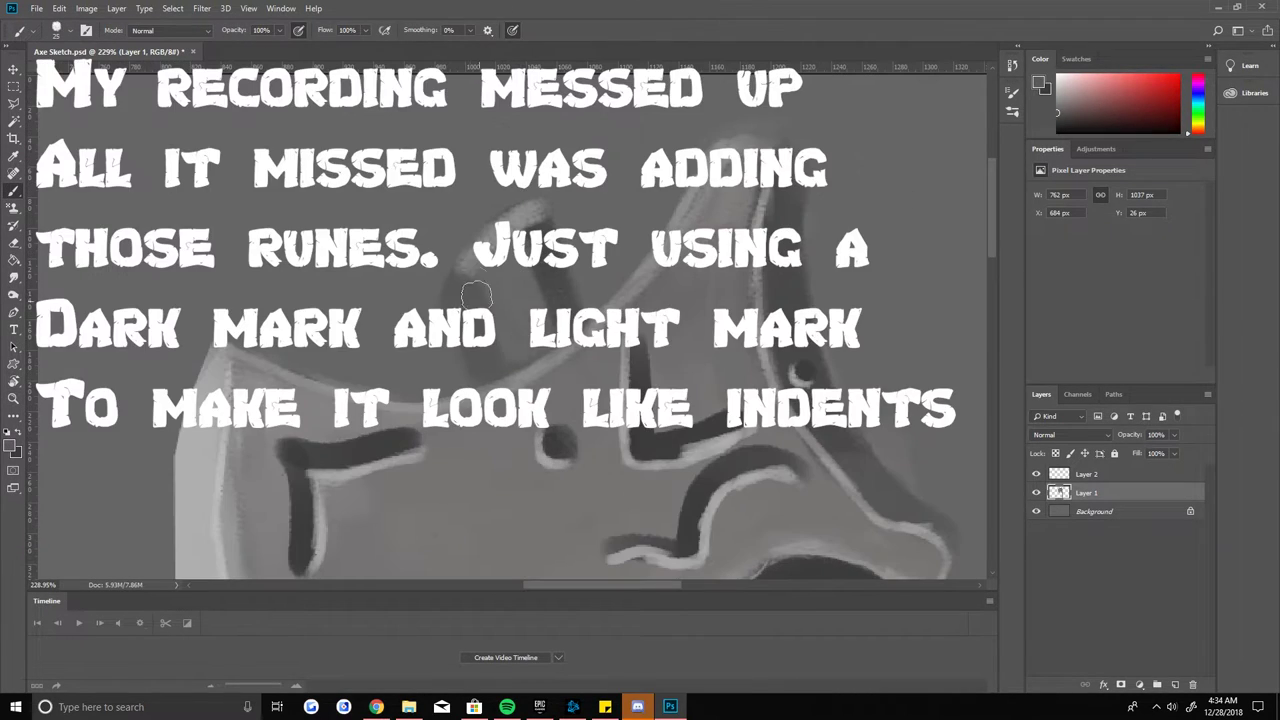
scroll(450, 275, down, 5)
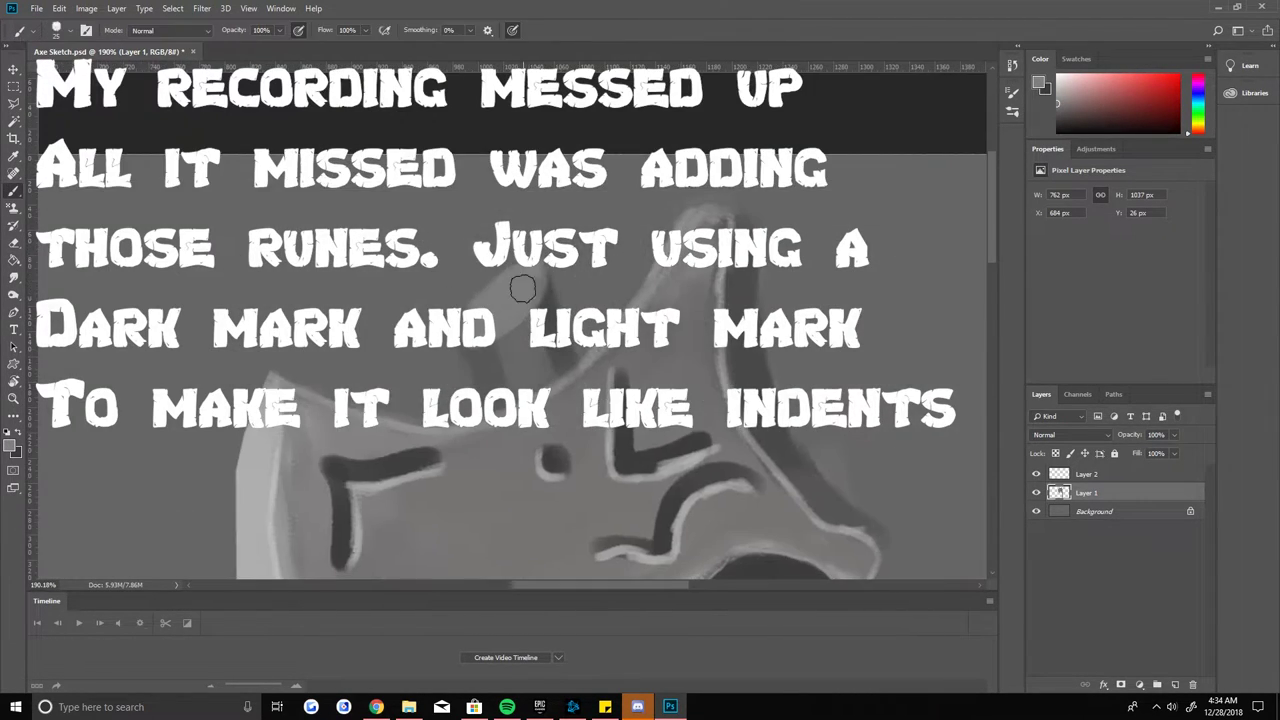
scroll(503, 370, down, 3)
scroll(450, 375, up, 3)
scroll(425, 378, up, 3)
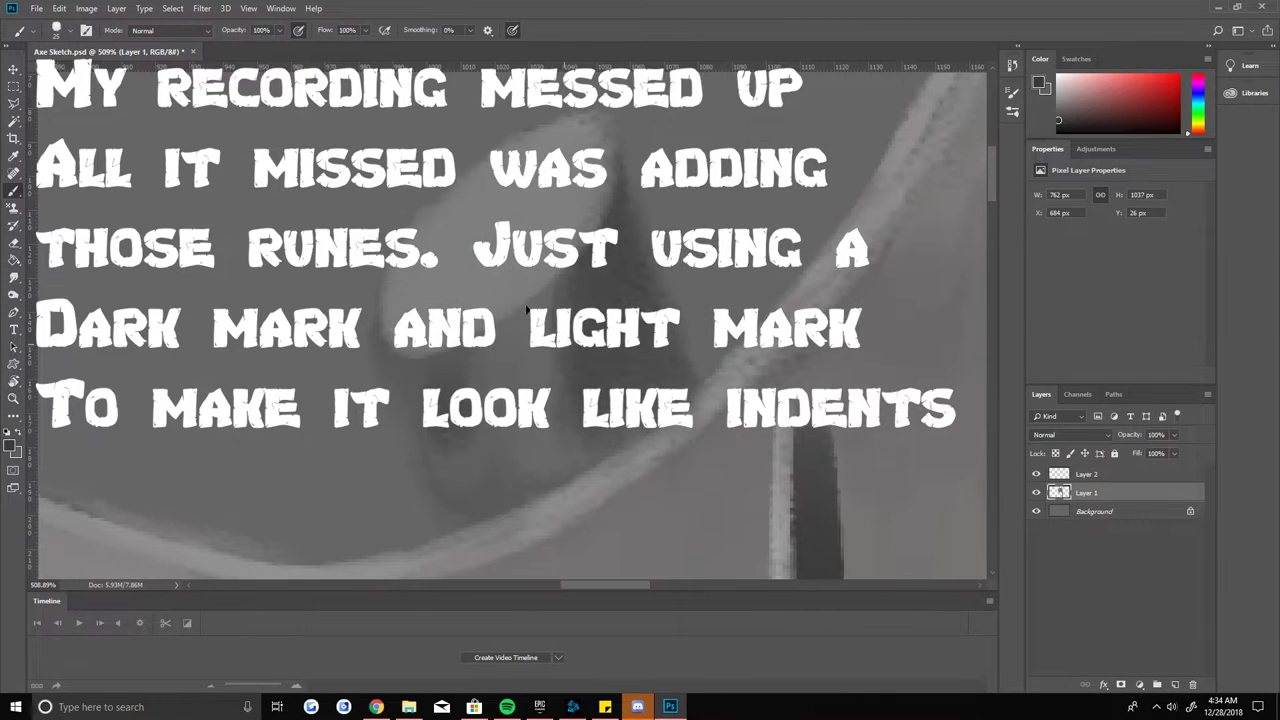
scroll(490, 370, down, 3)
scroll(480, 366, down, 3)
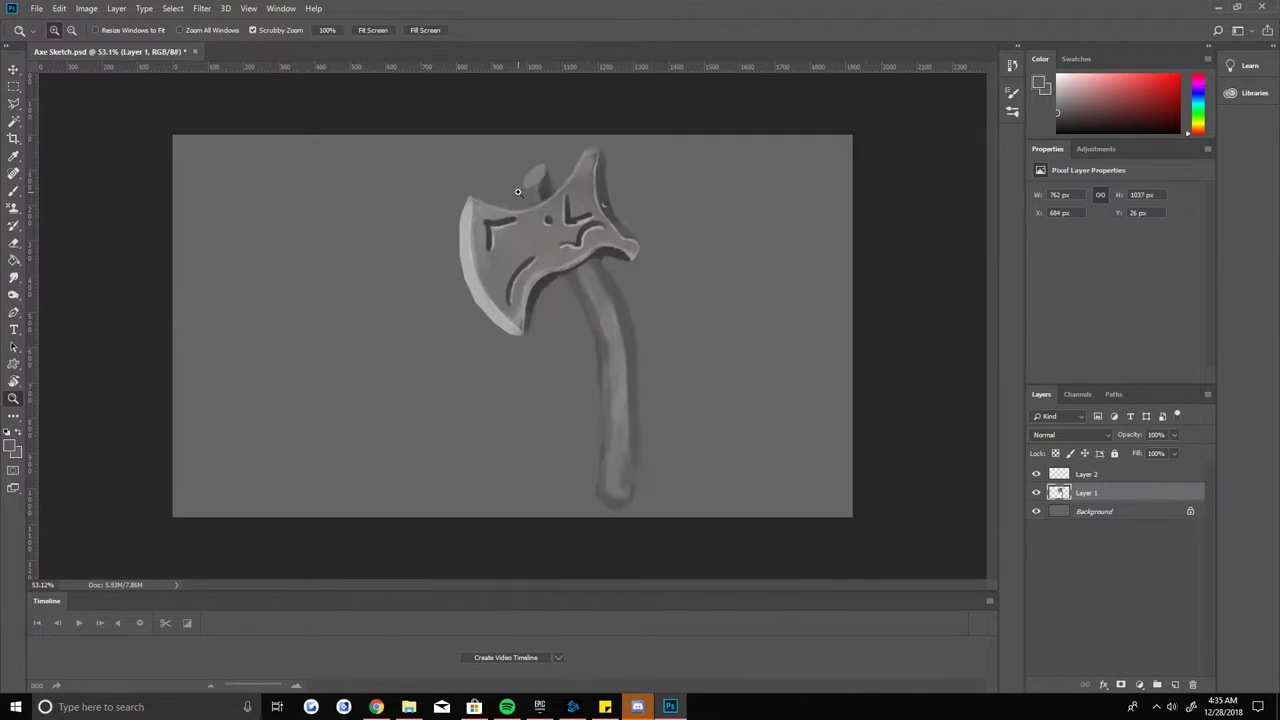
scroll(512, 311, up, 4)
Step: Zoom in and out around the handle's flat bottom end to inspect it
scroll(626, 286, down, 3)
scroll(534, 400, up, 3)
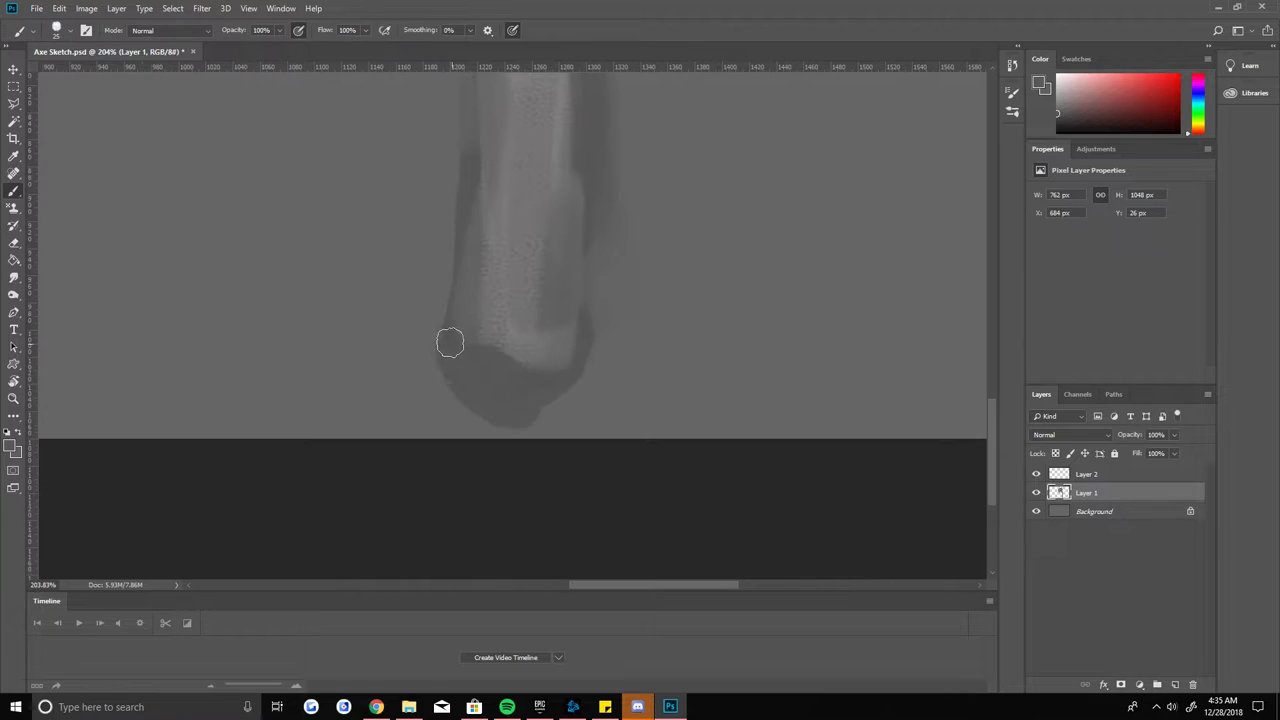
scroll(509, 289, up, 3)
scroll(477, 189, down, 3)
scroll(443, 186, up, 3)
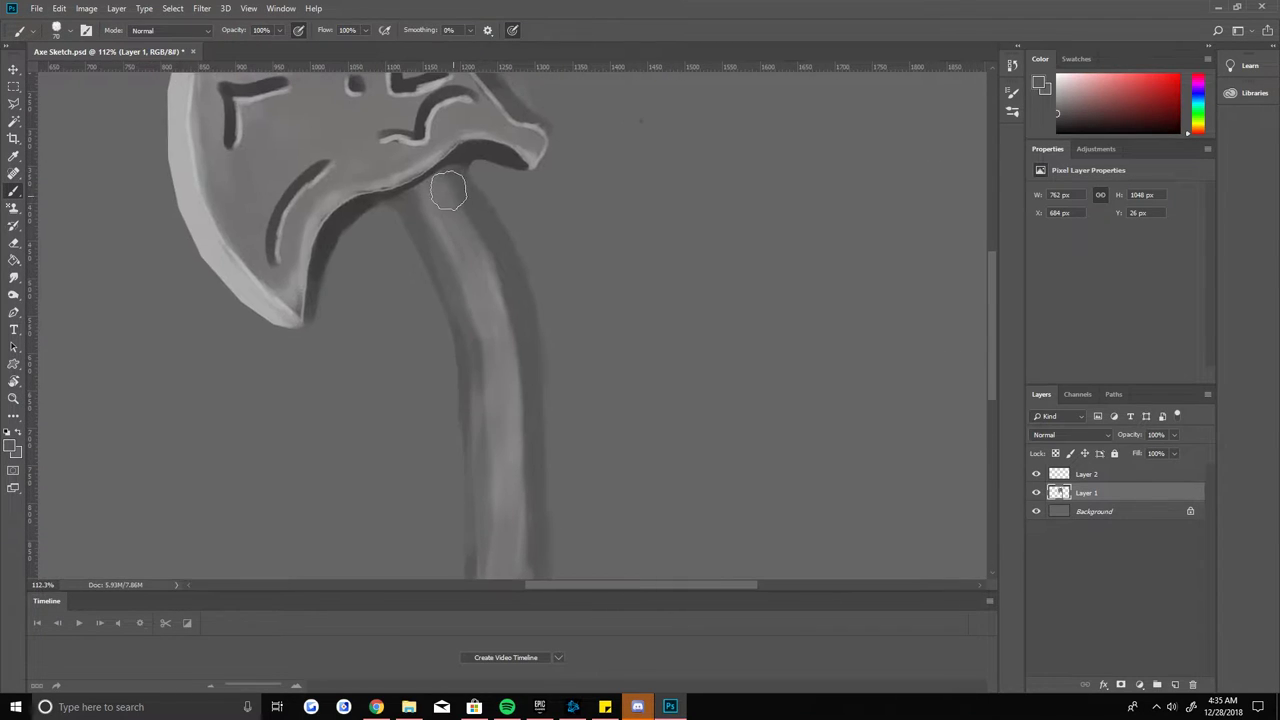
scroll(470, 300, down, 3)
scroll(495, 250, down, 3)
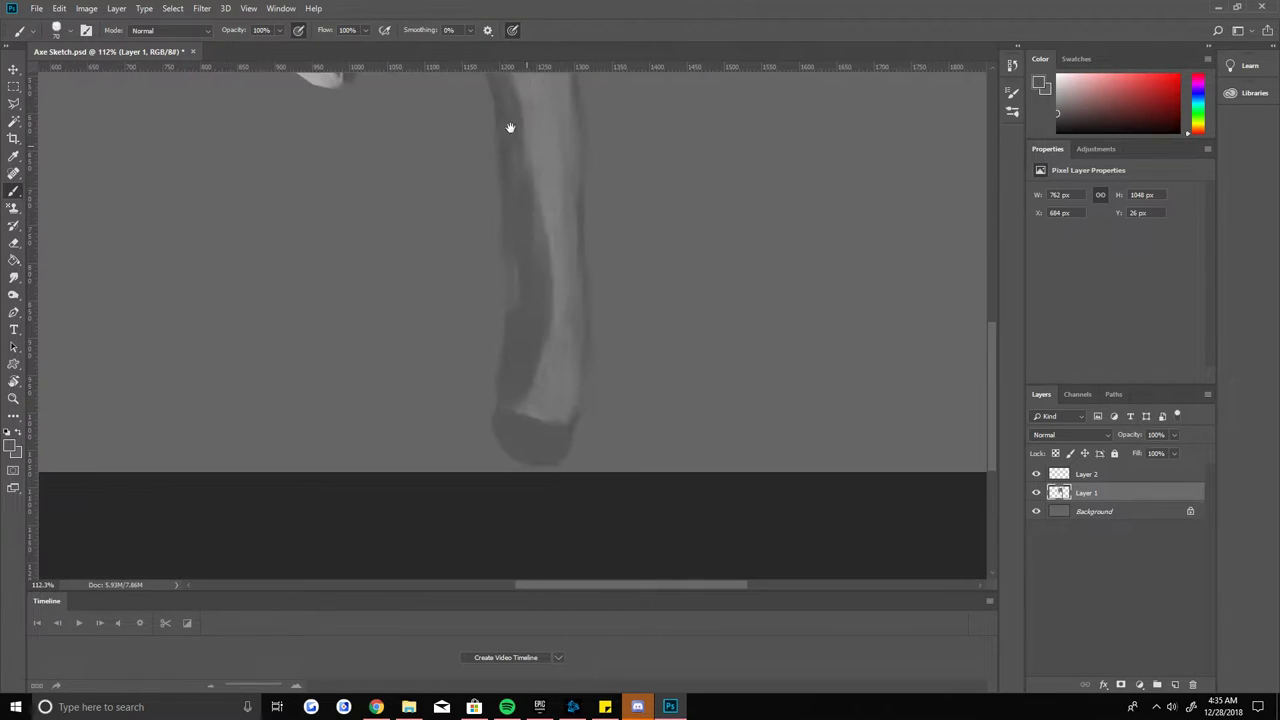
key(z)
scroll(646, 309, down, 3)
scroll(646, 309, up, 3)
scroll(589, 206, down, 2)
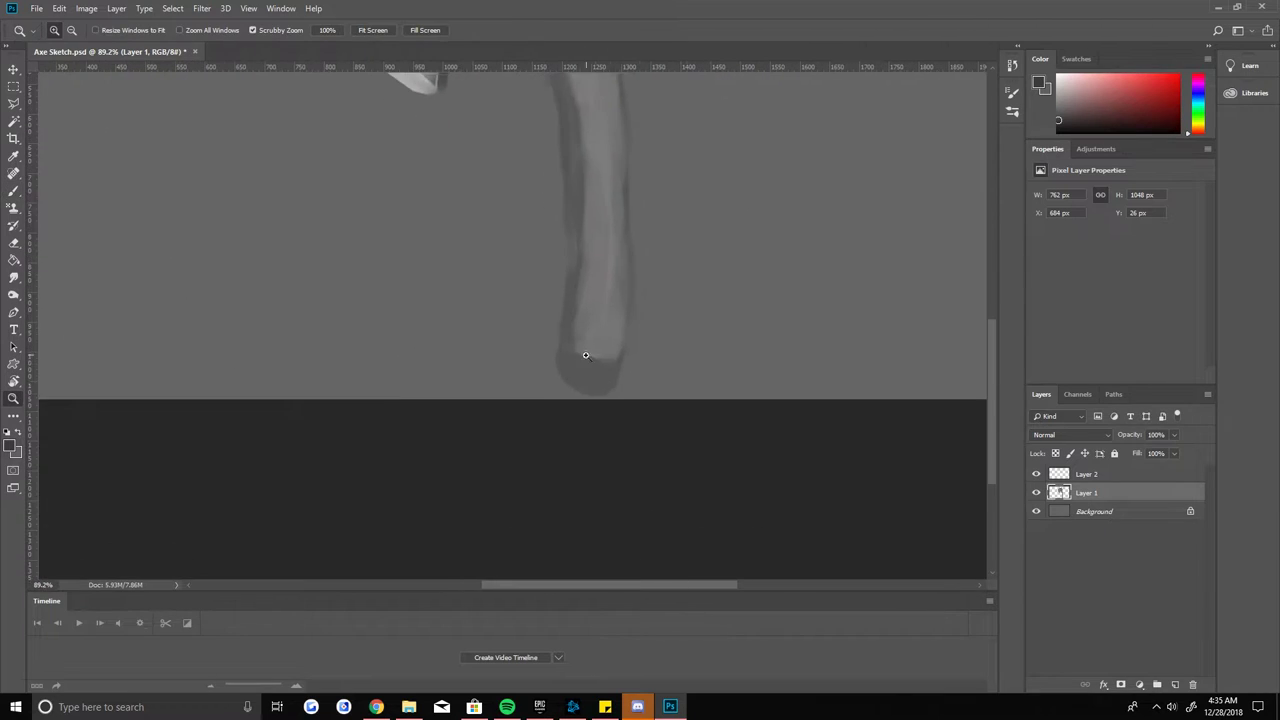
scroll(522, 344, up, 2)
Step: Shade the handle's bottom end with the Brush, then zoom out to the whole axe
key(b)
scroll(551, 352, up, 2)
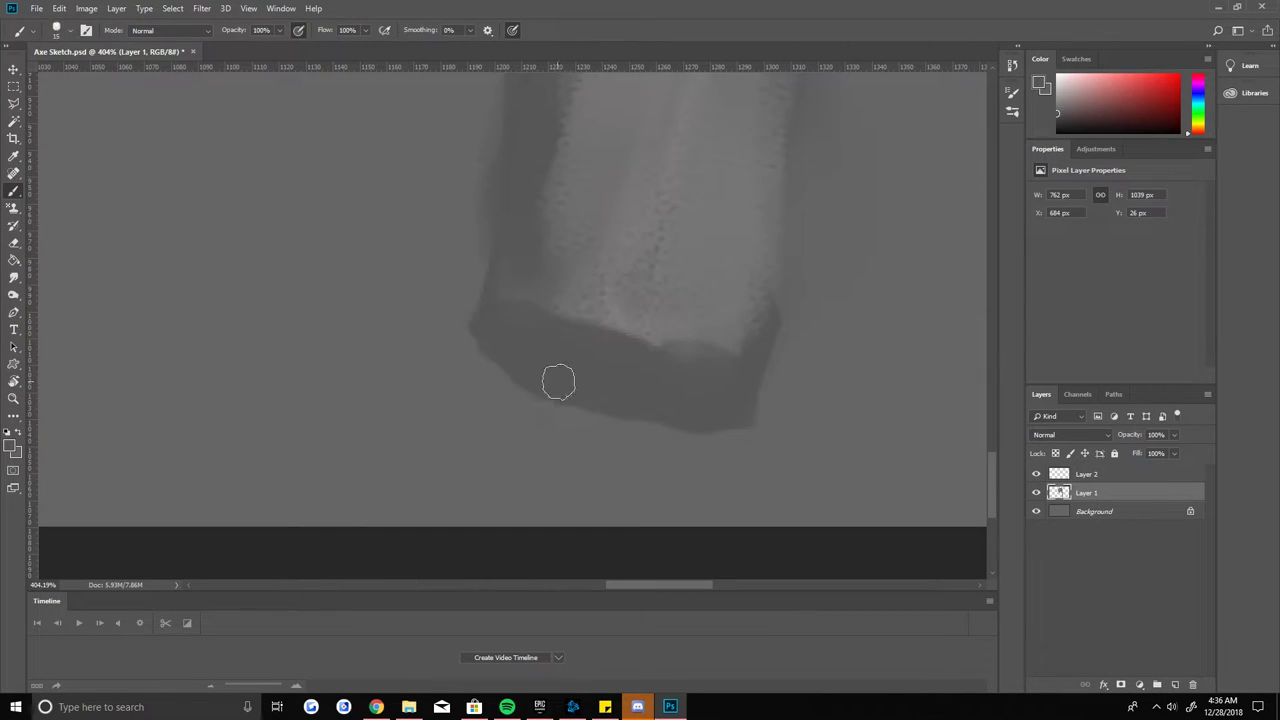
scroll(766, 408, down, 2)
scroll(604, 414, up, 2)
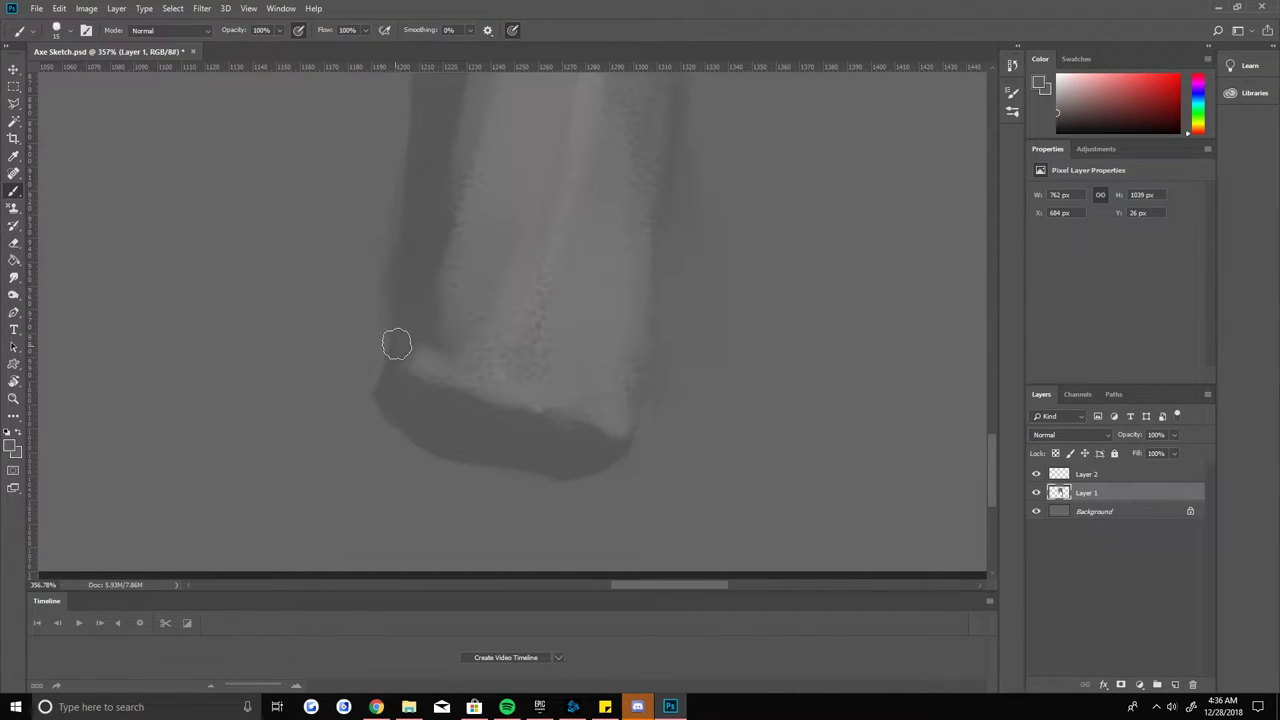
key(z)
scroll(474, 337, down, 3)
scroll(555, 314, down, 3)
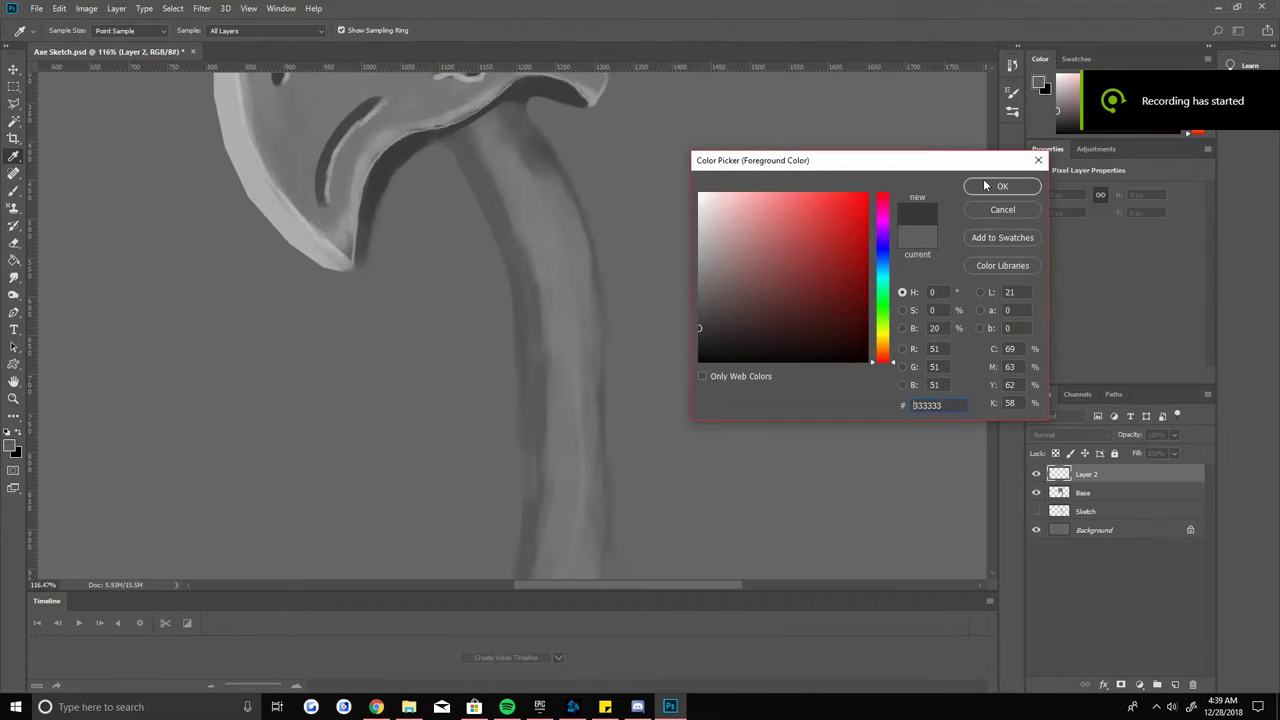
Step: Paint dark zigzag strokes and sampled light grey strokes across the handle wrap
drag(554, 381, 620, 425)
scroll(600, 400, down, 1)
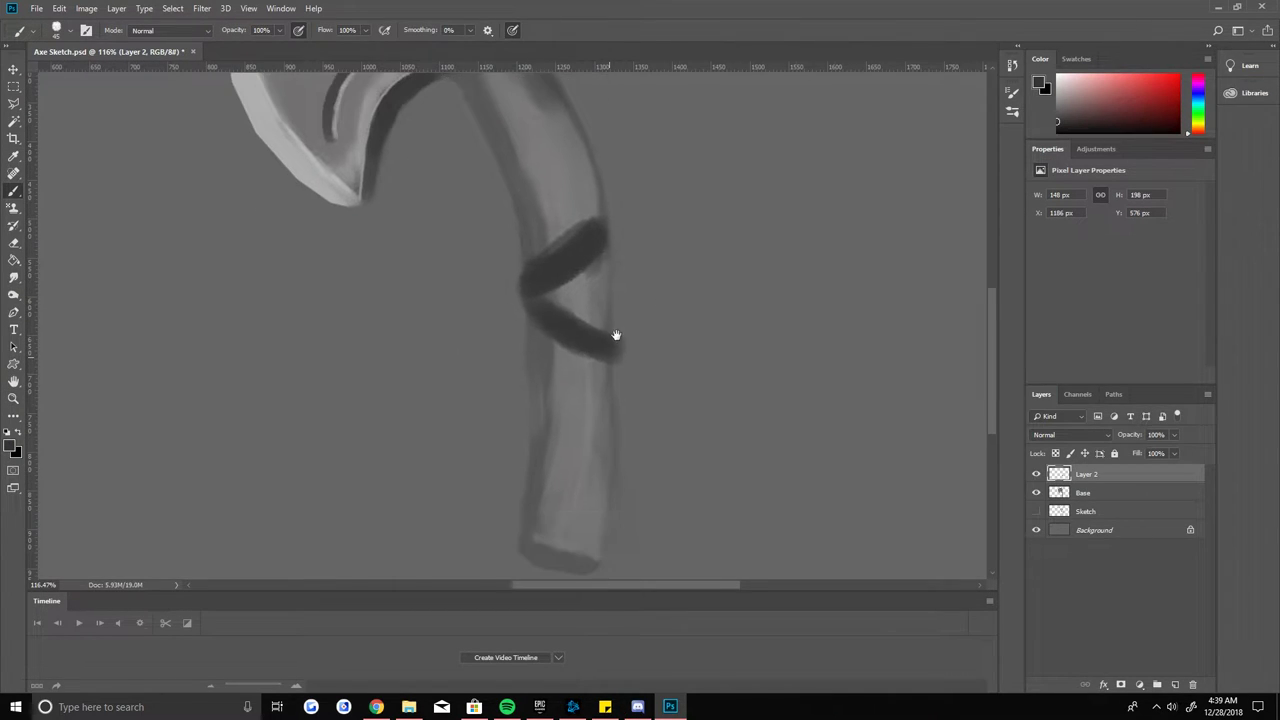
drag(614, 337, 530, 395)
scroll(575, 335, up, 1)
mouse_move(587, 320)
mouse_down()
mouse_move(552, 300)
mouse_move(448, 379)
mouse_up()
scroll(552, 300, up, 3)
alt+click(543, 286)
mouse_move(450, 240)
mouse_down()
mouse_move(552, 290)
mouse_move(494, 377)
mouse_up()
alt+click(563, 363)
scroll(551, 351, down, 1)
drag(600, 420, 480, 480)
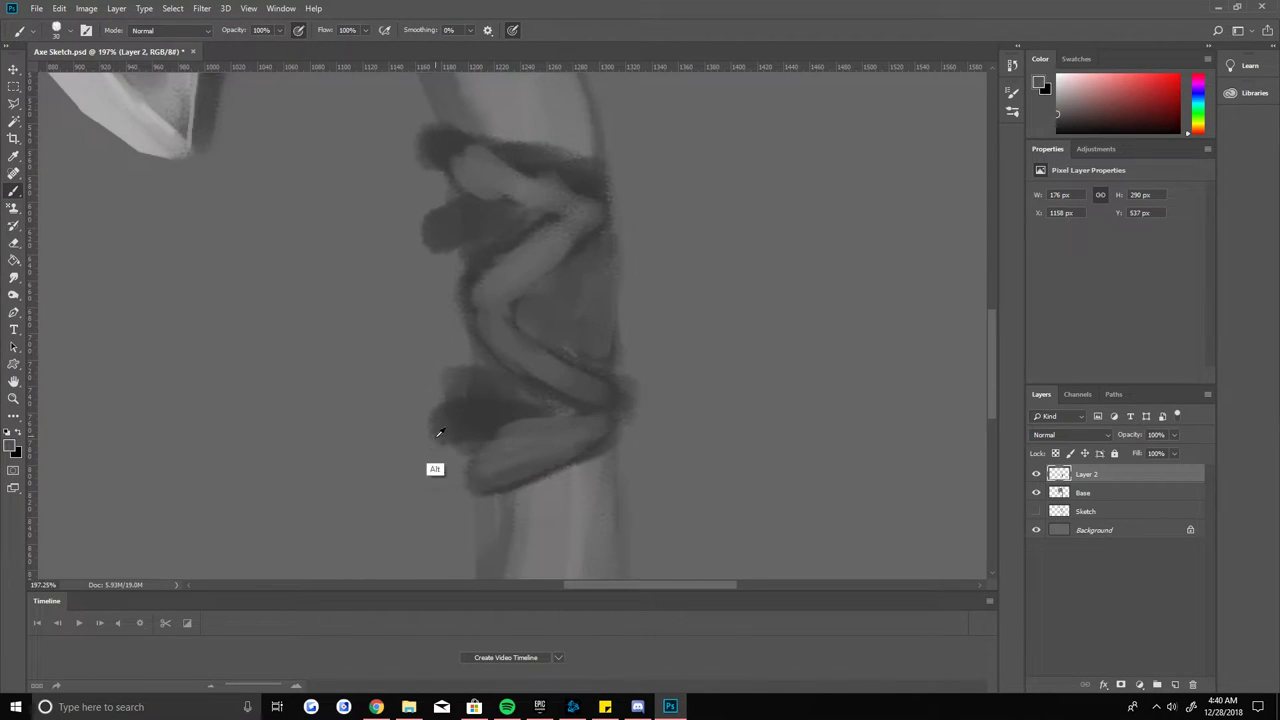
Step: Erase the stray dark paint and blobs beside the wrap
key(e)
drag(494, 374, 447, 372)
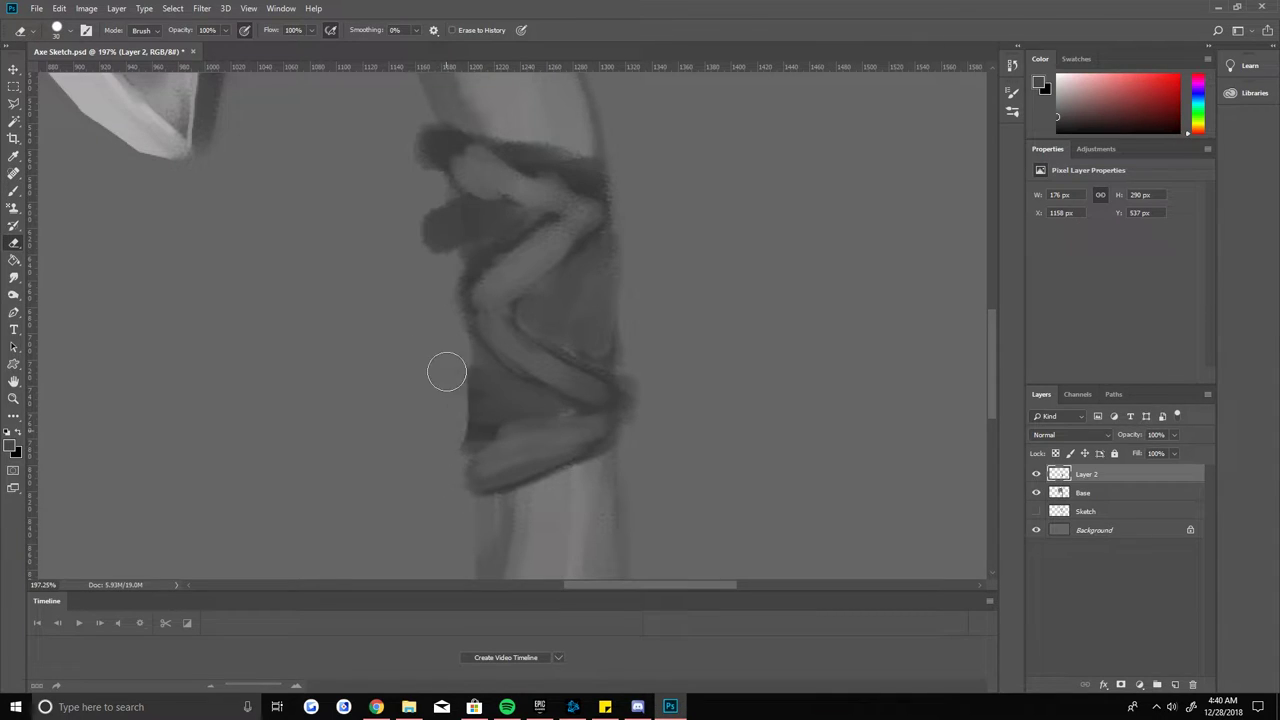
scroll(403, 240, up, 1)
drag(405, 225, 420, 330)
scroll(466, 343, down, 1)
Step: Repaint the zigzag as a smooth shaded grey band and trim its edges
key(b)
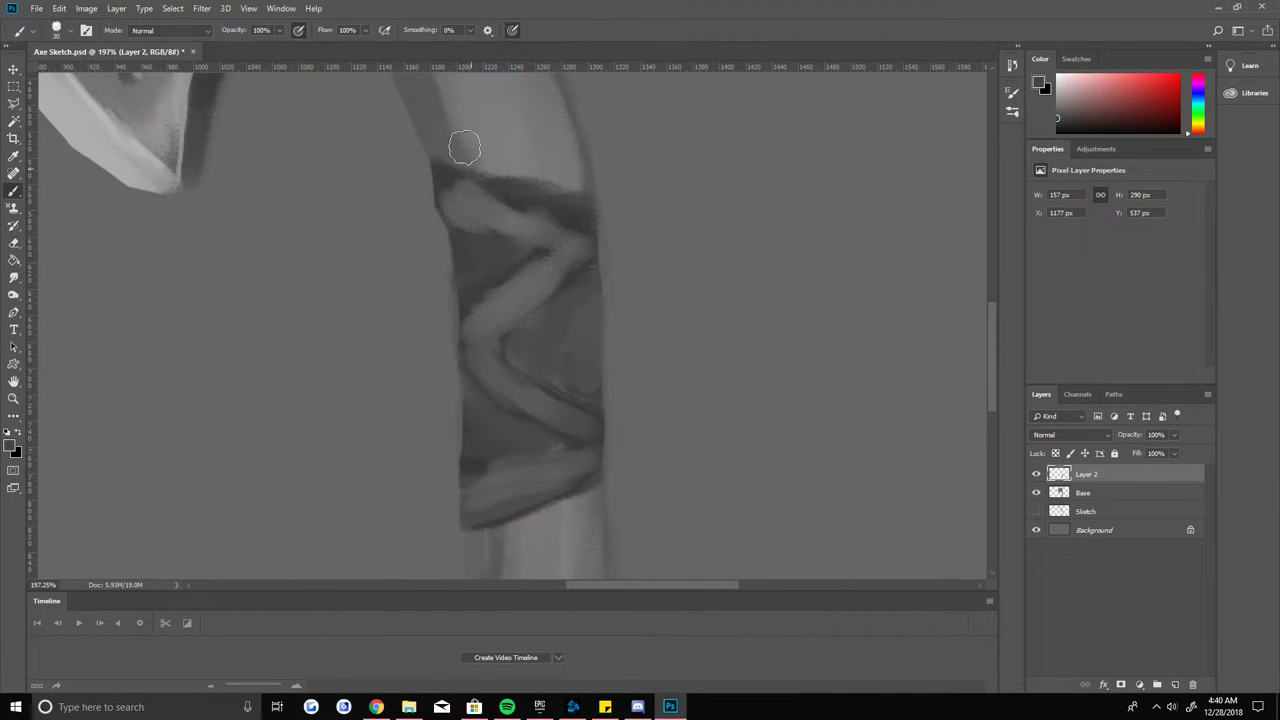
mouse_move(497, 403)
mouse_down()
mouse_move(551, 369)
mouse_move(497, 200)
mouse_move(589, 340)
mouse_move(529, 383)
mouse_move(486, 329)
mouse_up()
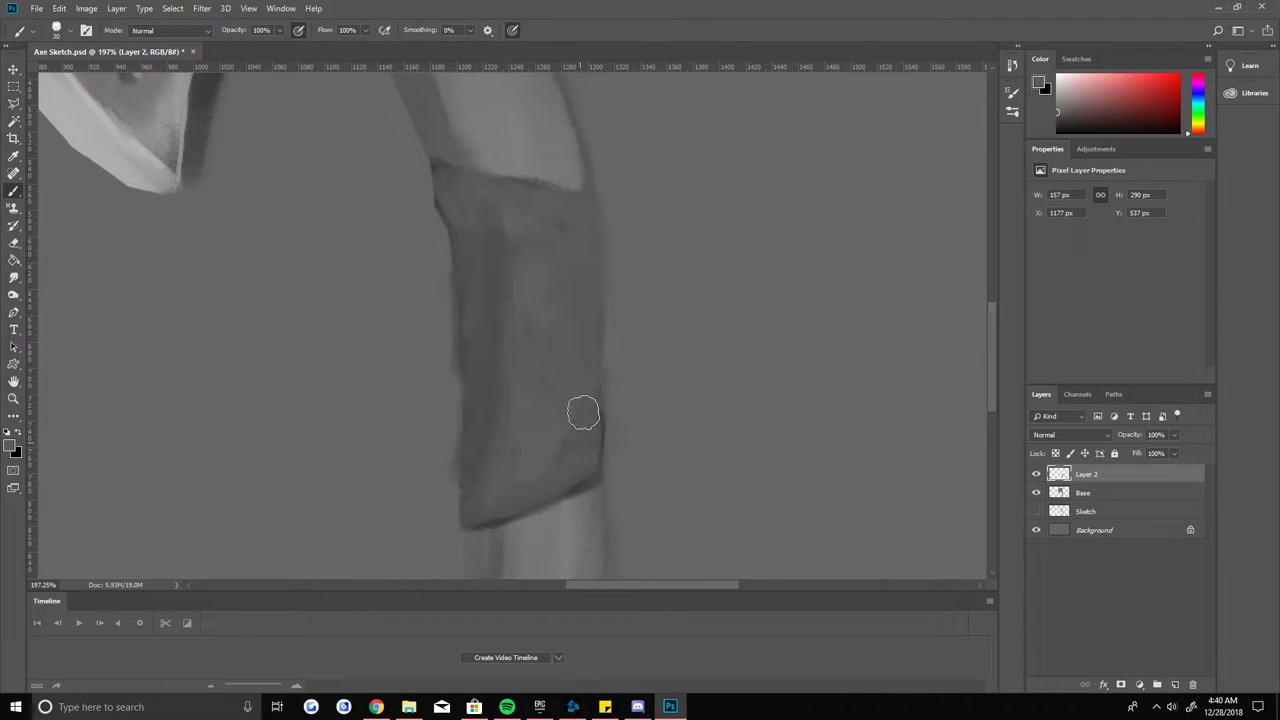
drag(533, 207, 528, 248)
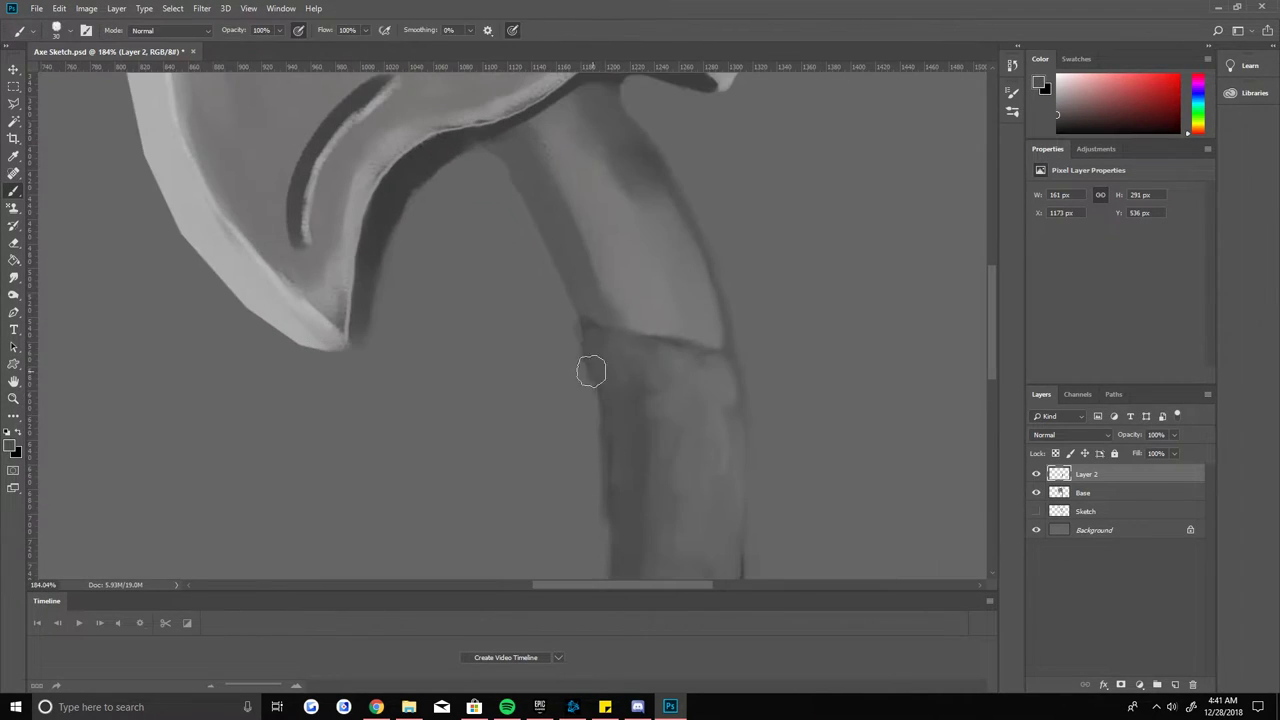
key(e)
mouse_move(592, 366)
mouse_down()
mouse_move(689, 245)
mouse_move(684, 218)
mouse_up()
drag(540, 495, 683, 445)
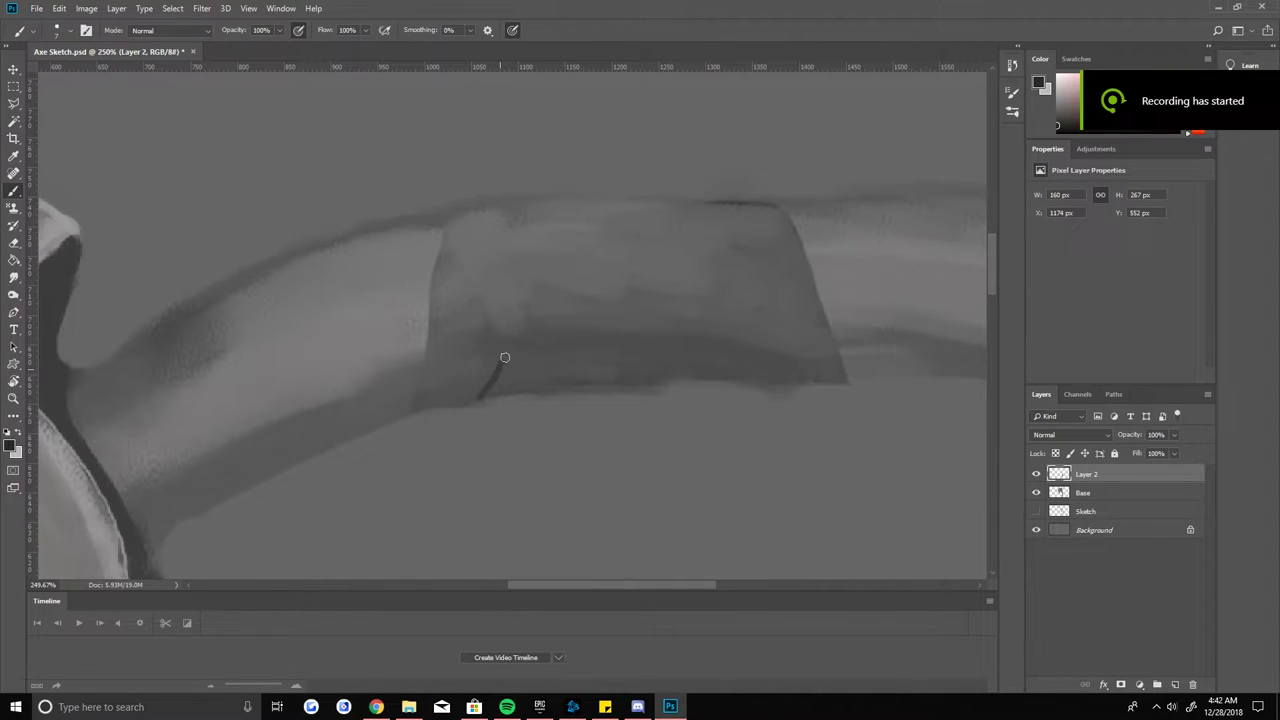
Step: Draw dark crisscrossing diagonal lines across the wrap to divide it into straps
mouse_move(505, 357)
mouse_down()
mouse_move(538, 203)
mouse_move(549, 381)
mouse_up()
drag(586, 329, 547, 349)
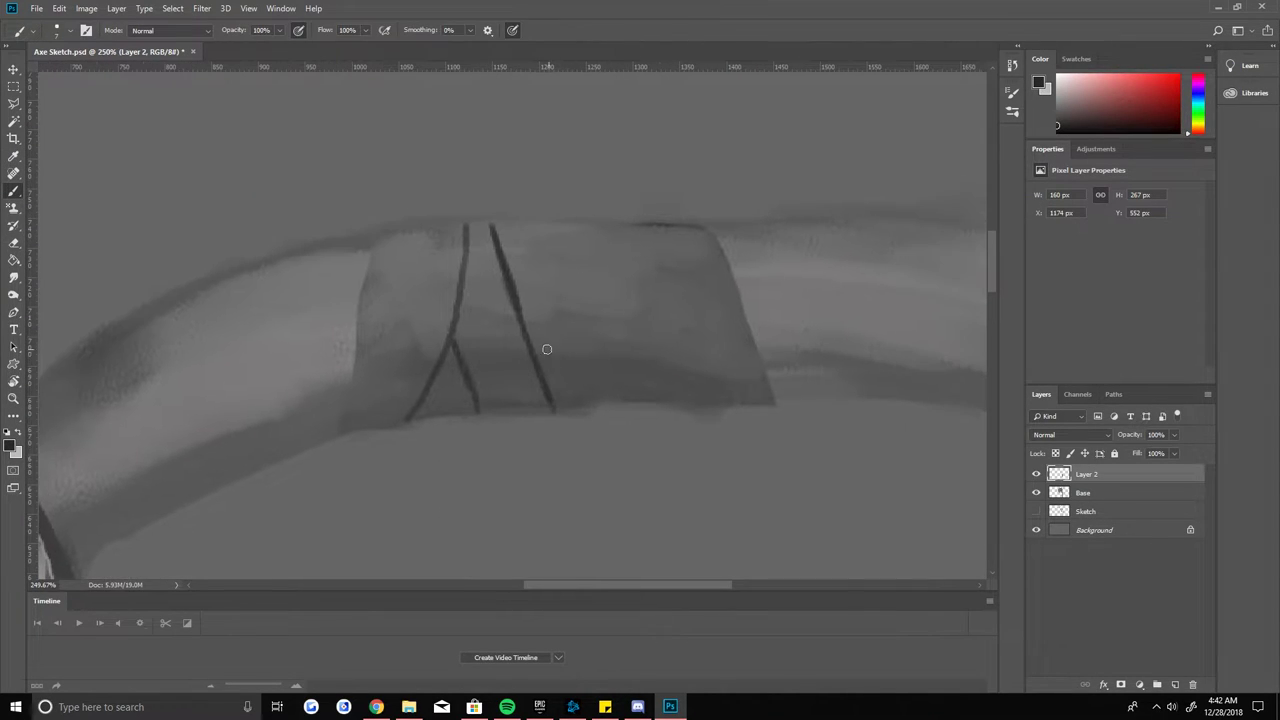
drag(627, 302, 594, 409)
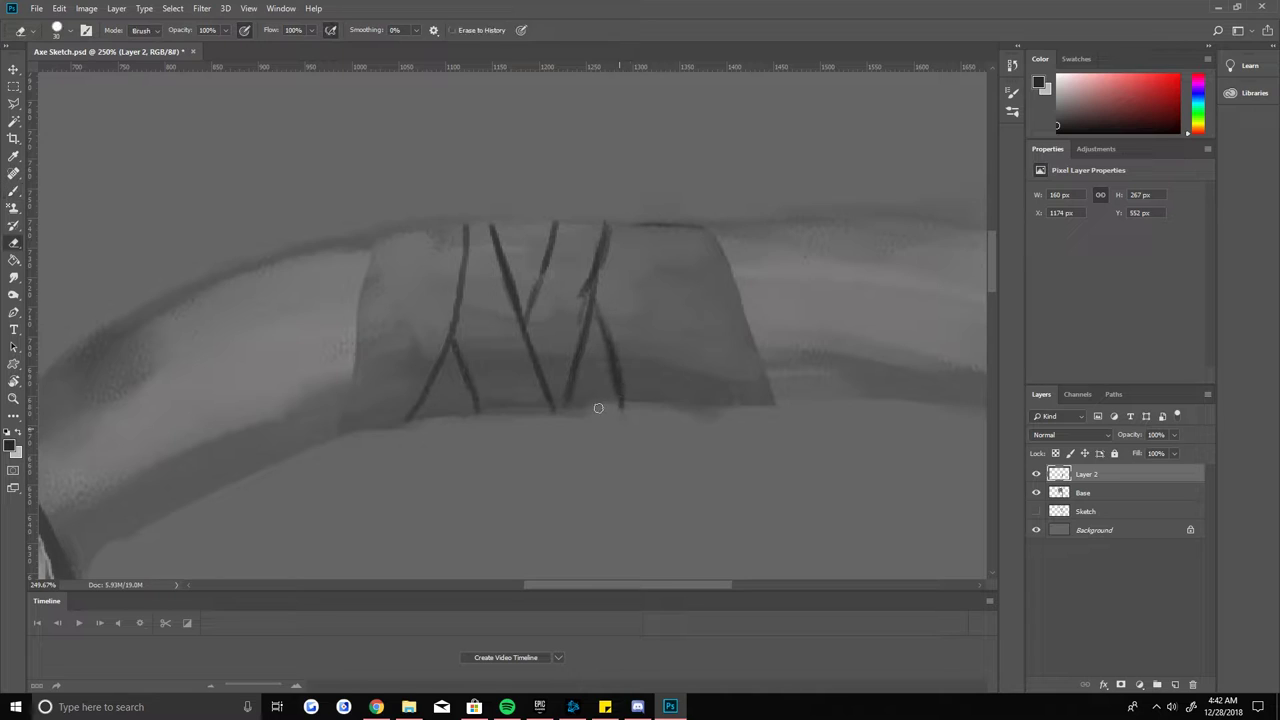
drag(646, 236, 676, 374)
key(z)
mouse_move(635, 317)
mouse_down()
mouse_move(555, 300)
mouse_move(600, 302)
mouse_up()
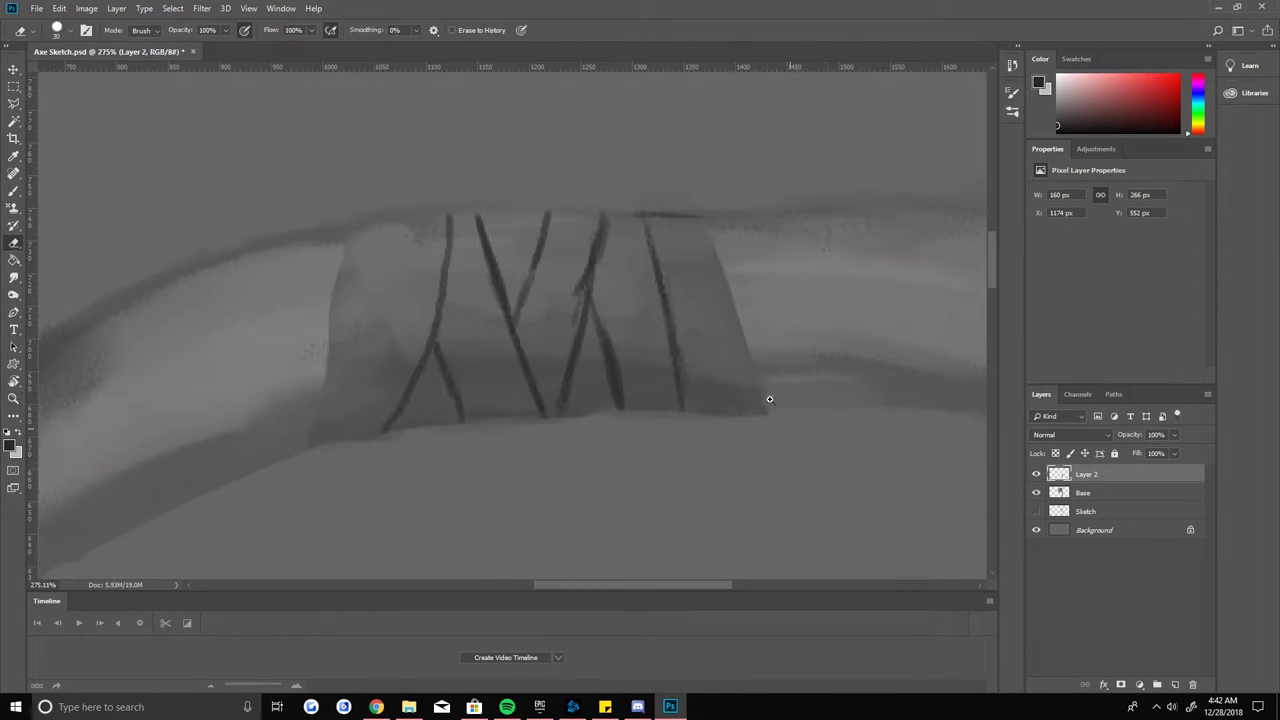
key(e)
key(b)
drag(612, 215, 695, 350)
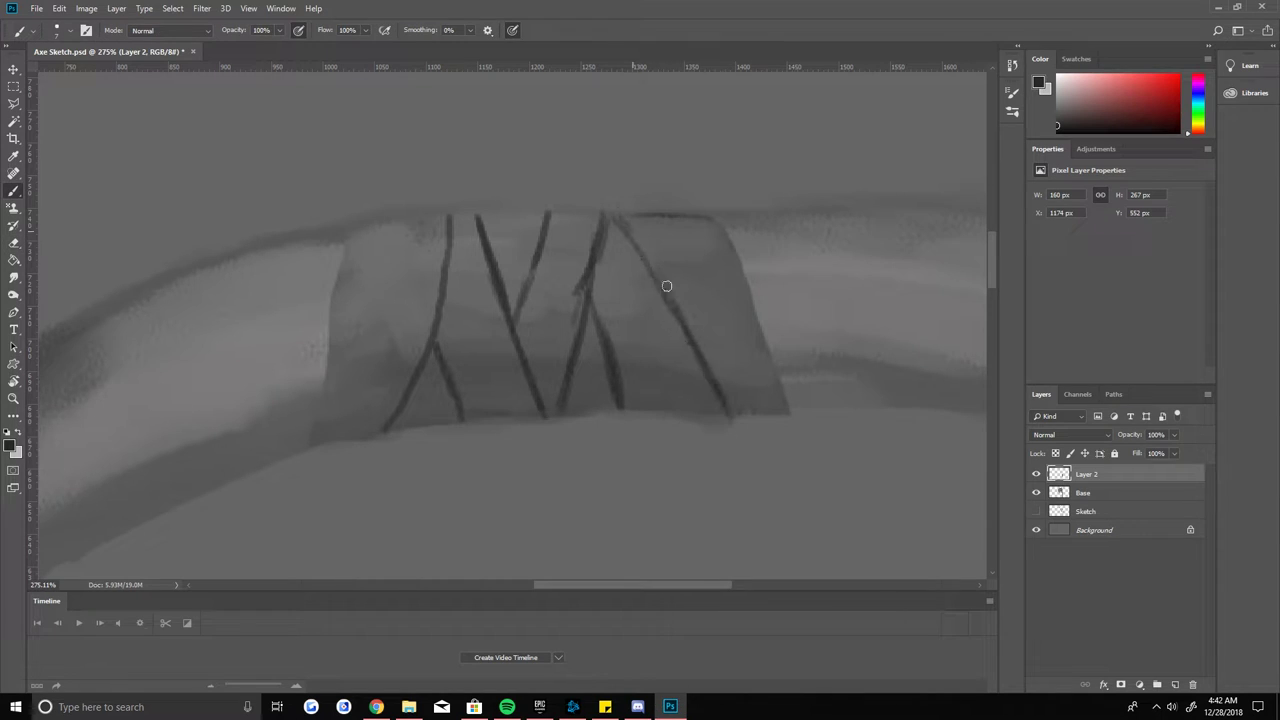
Step: Paint light grey highlights along the left edge and each diagonal wrap strap
drag(433, 224, 415, 325)
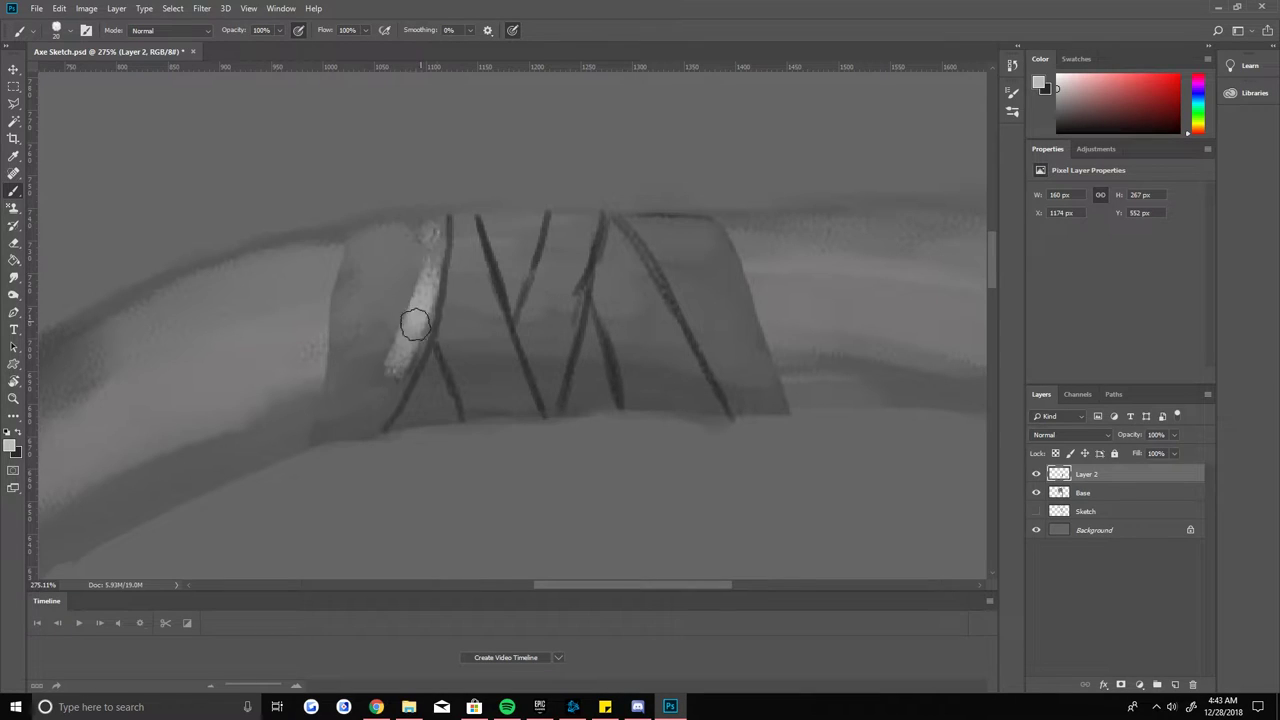
drag(475, 287, 525, 410)
drag(582, 242, 548, 412)
drag(622, 238, 698, 378)
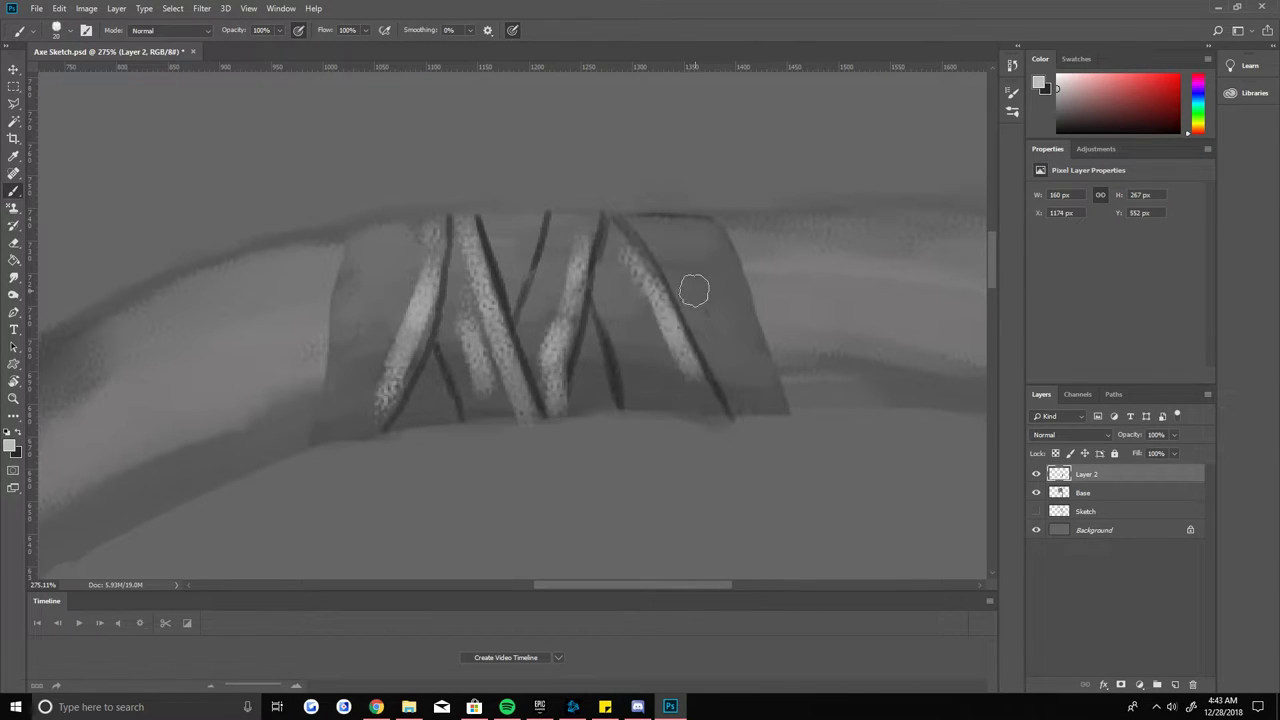
key(x)
drag(697, 225, 772, 402)
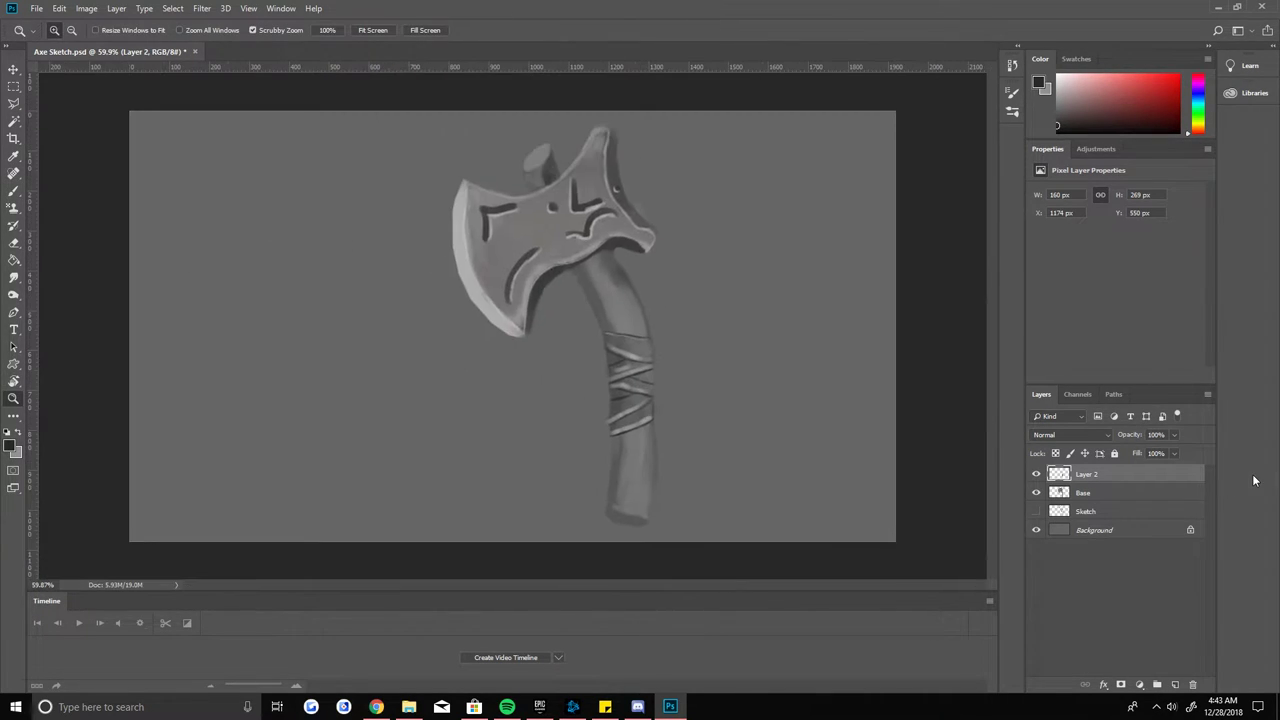
drag(543, 200, 490, 405)
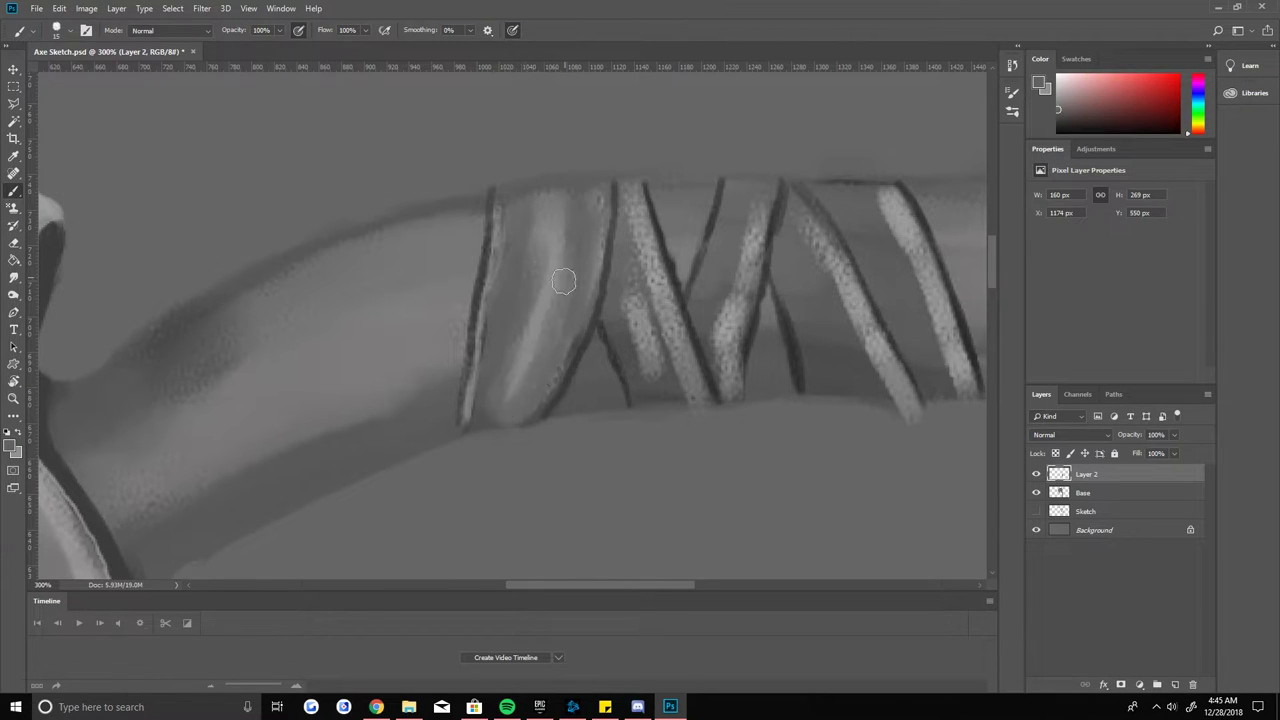
Step: Refine the middle, third and right strap highlights, softening and adding curved highlights
drag(590, 240, 616, 395)
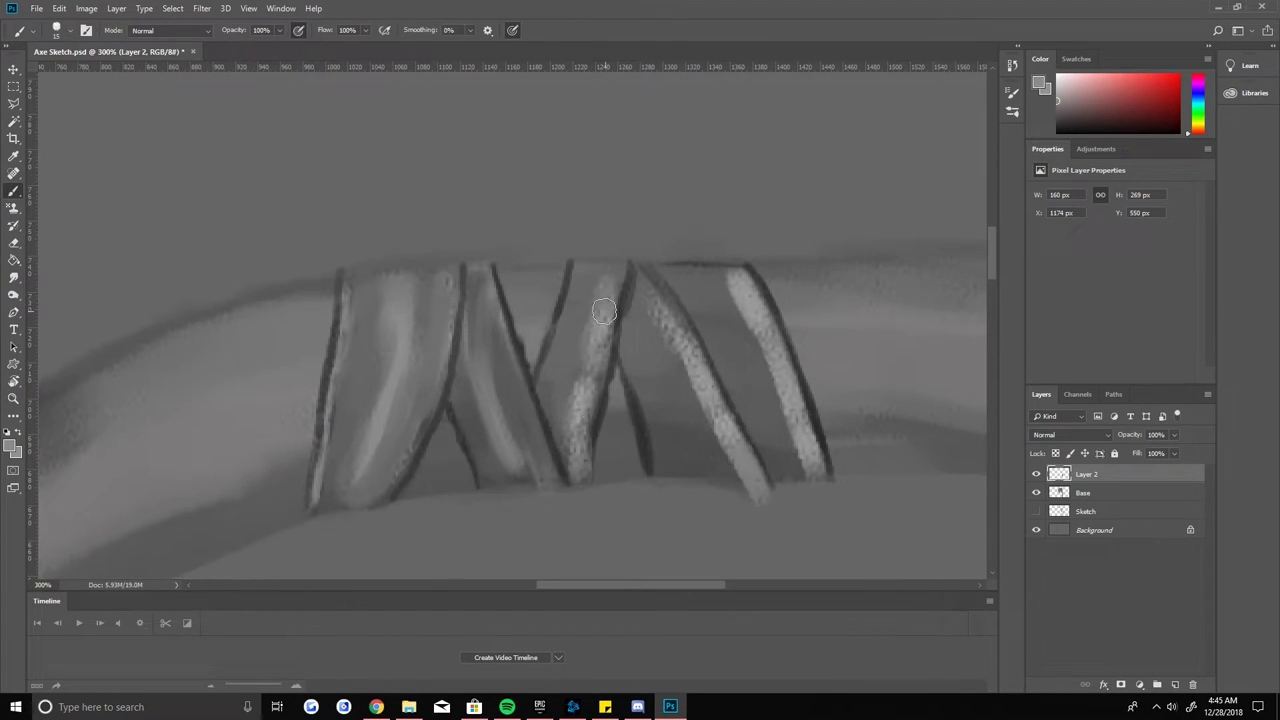
drag(612, 285, 565, 455)
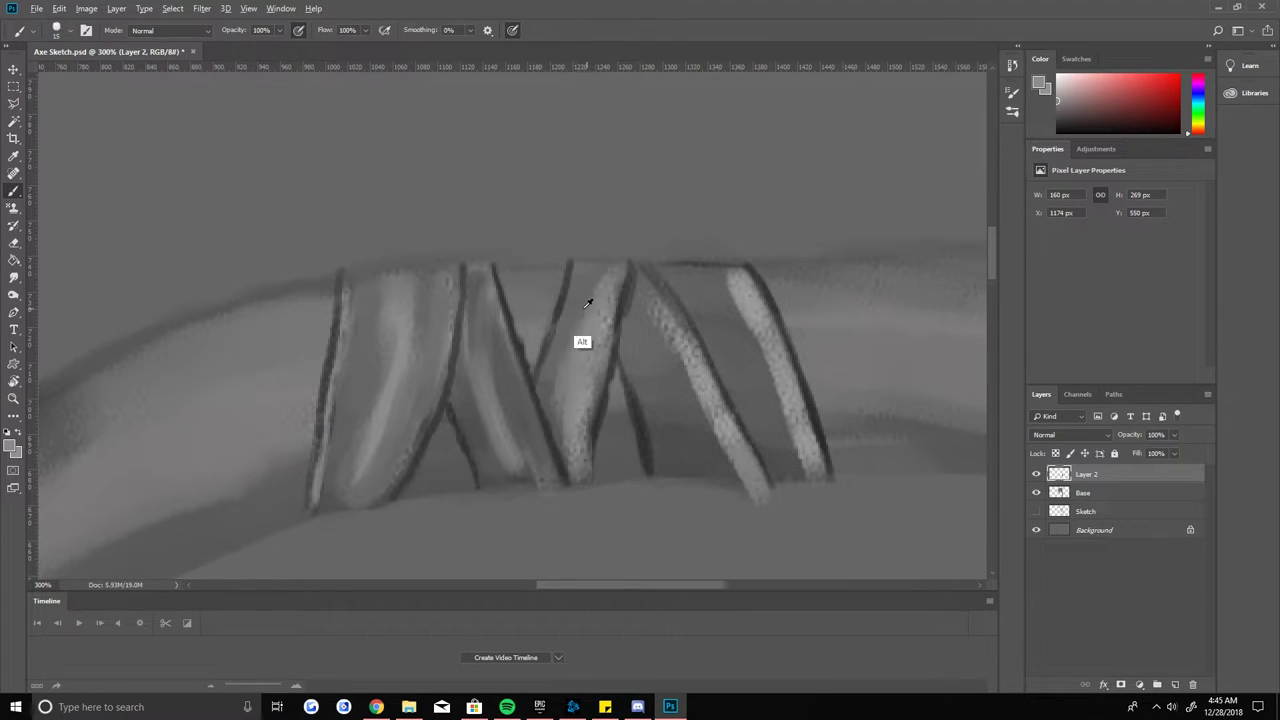
mouse_move(599, 340)
mouse_down()
mouse_move(680, 480)
mouse_move(646, 283)
mouse_move(706, 412)
mouse_up()
drag(645, 335, 705, 445)
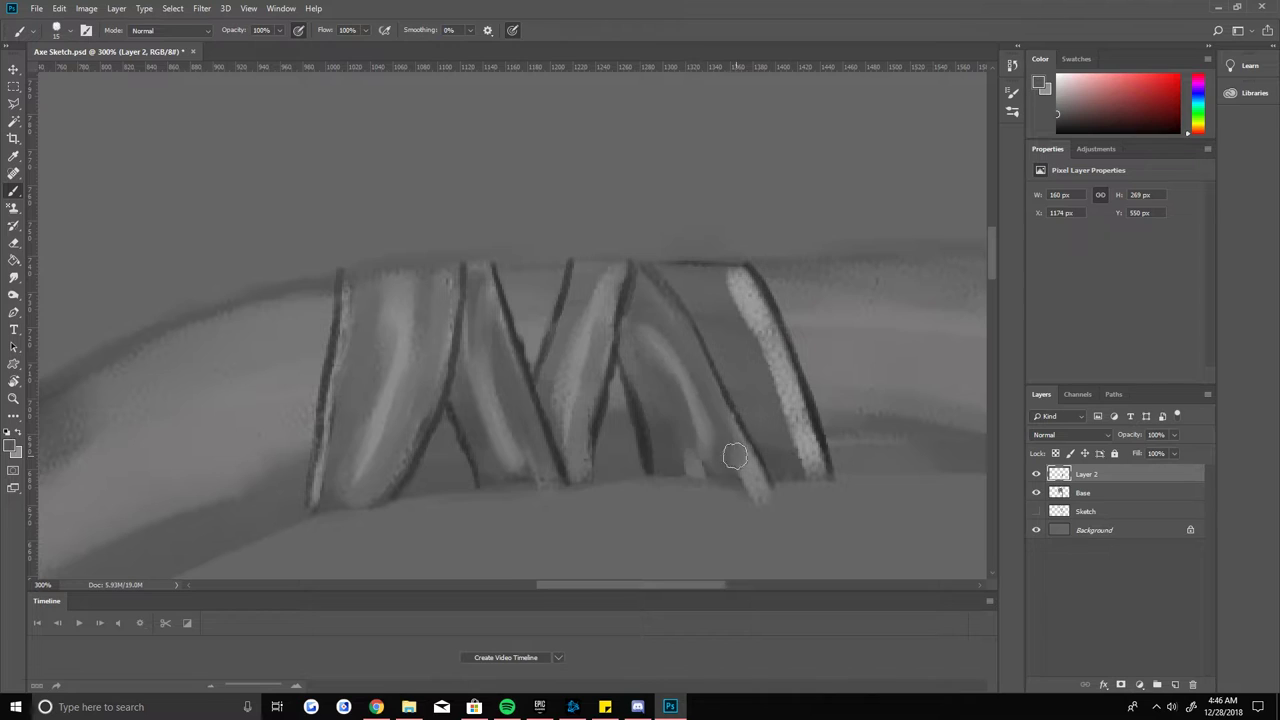
drag(753, 354, 665, 344)
drag(648, 270, 718, 437)
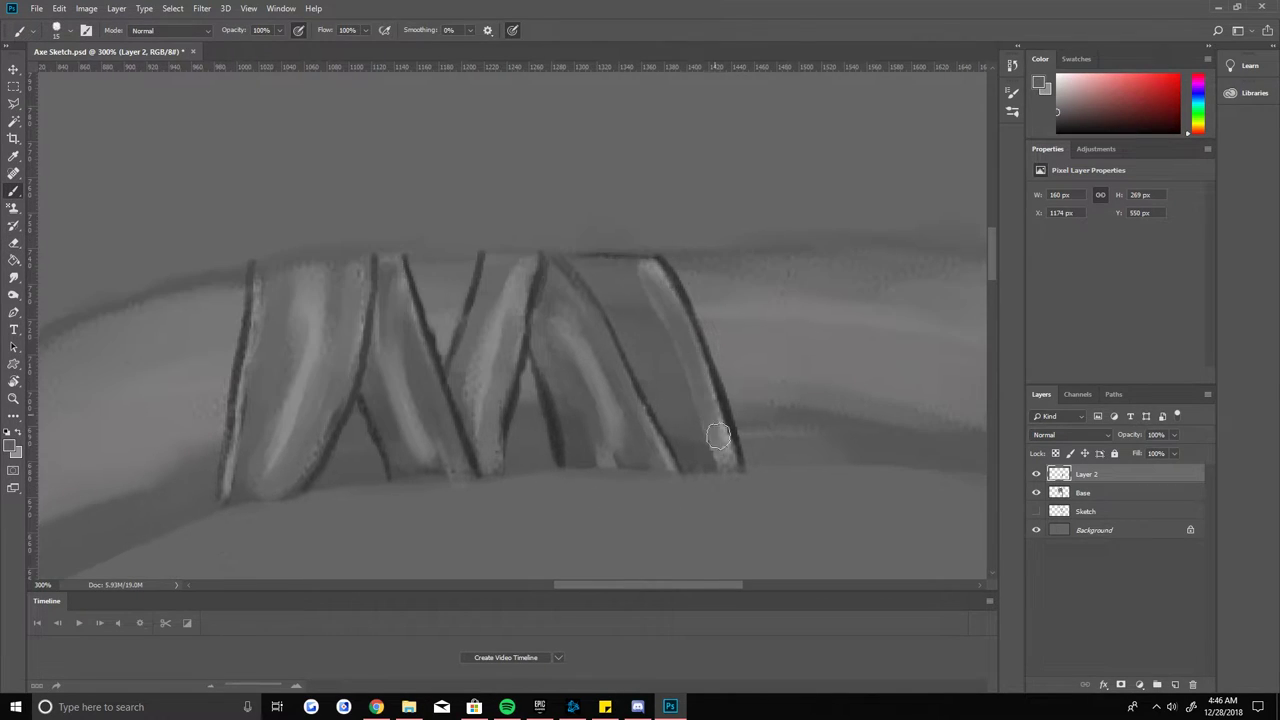
drag(599, 298, 651, 388)
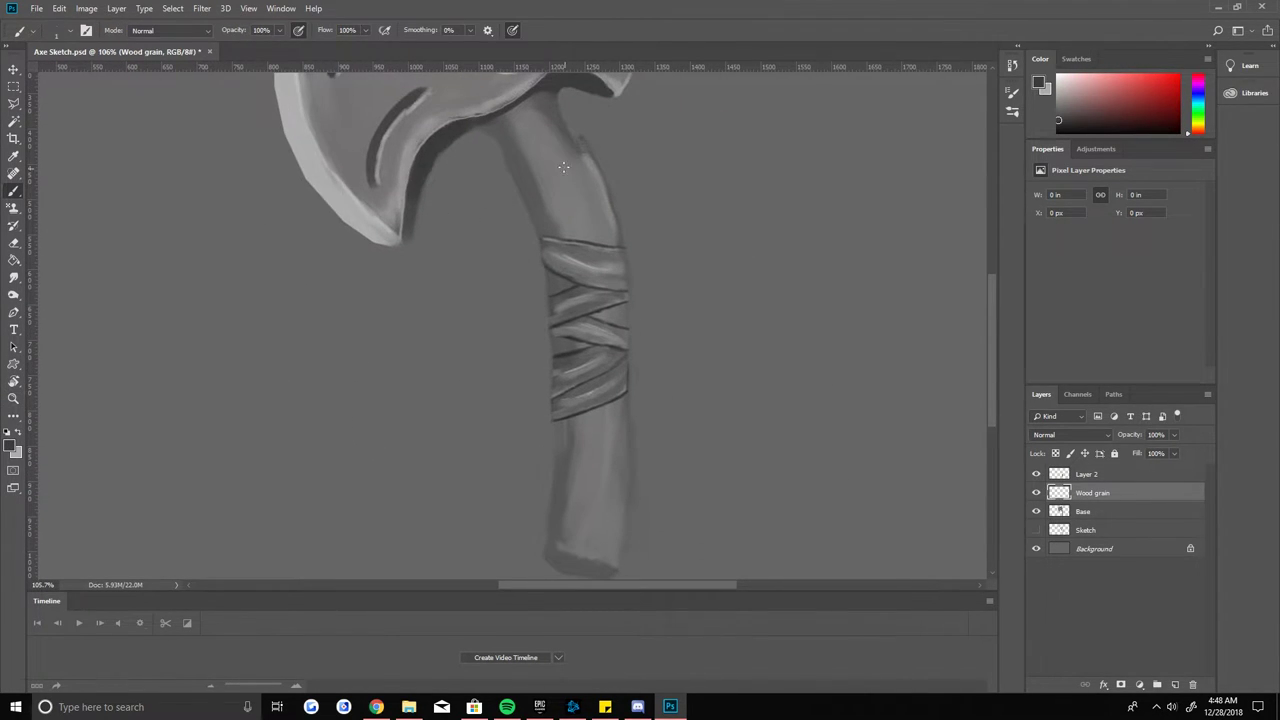
Step: Paint dark wood-grain lines along the handle
scroll(563, 167, up, 5)
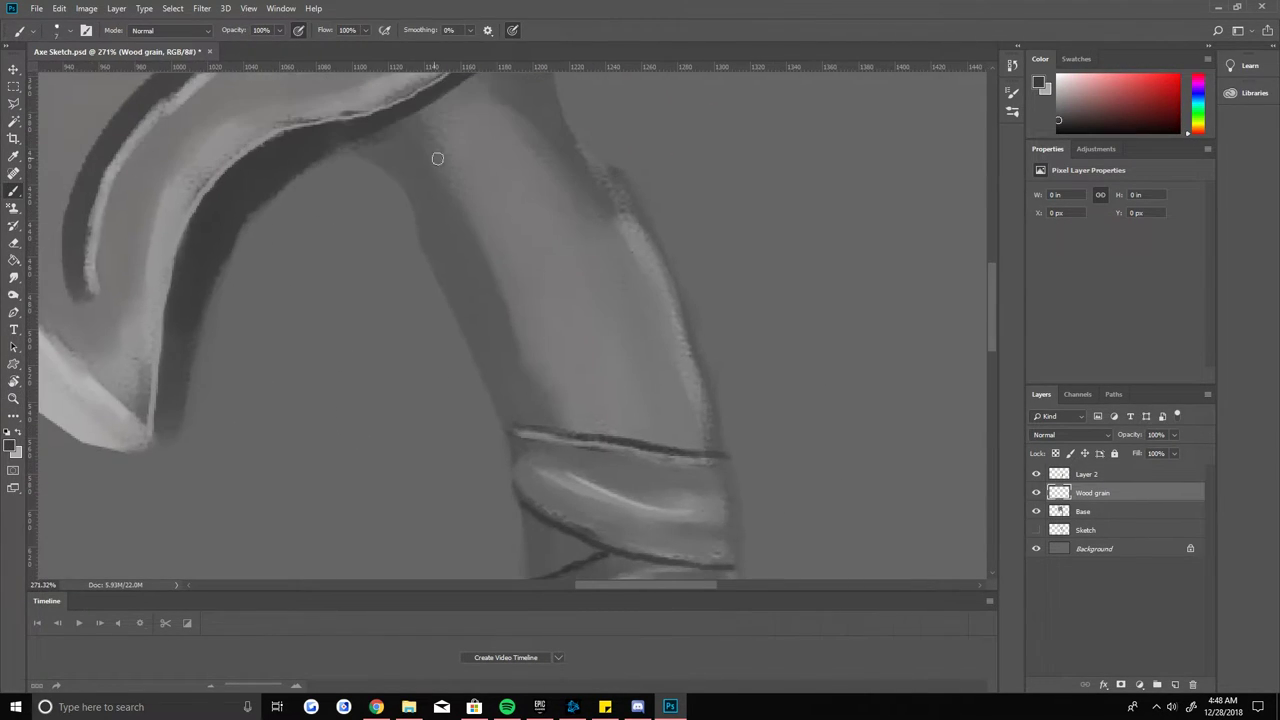
scroll(663, 437, down, 5)
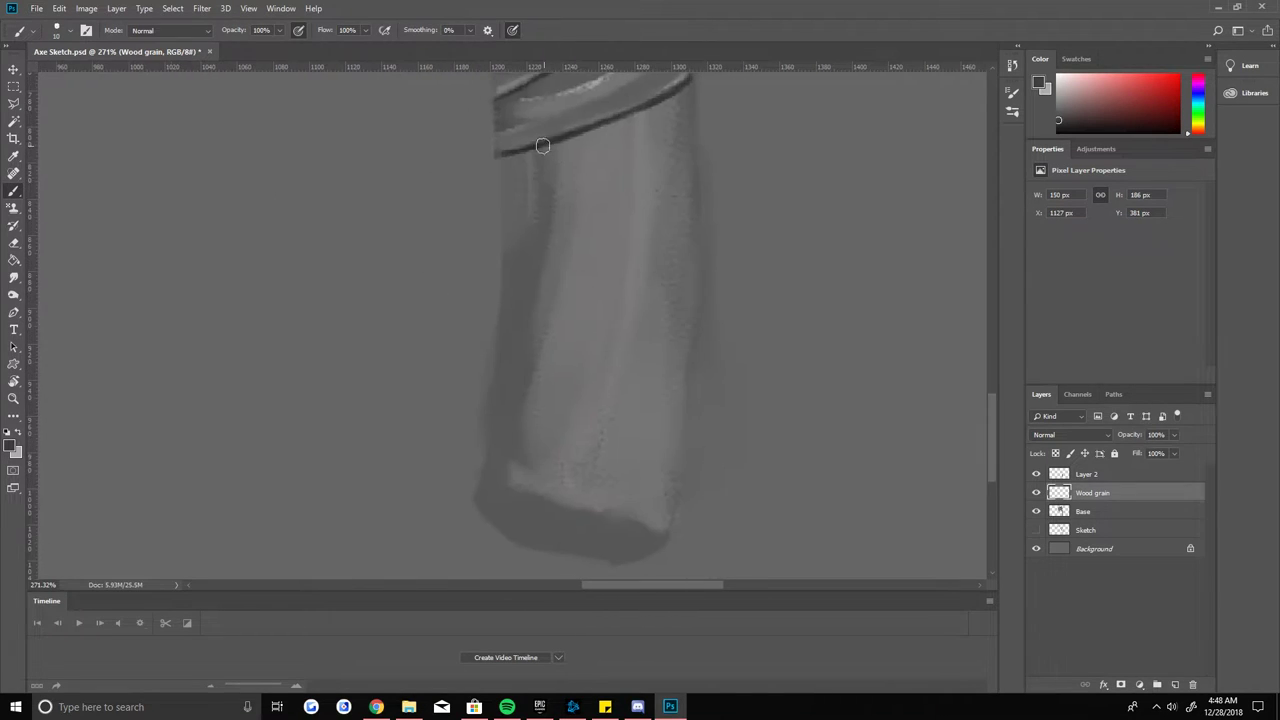
drag(545, 150, 548, 282)
drag(650, 232, 603, 515)
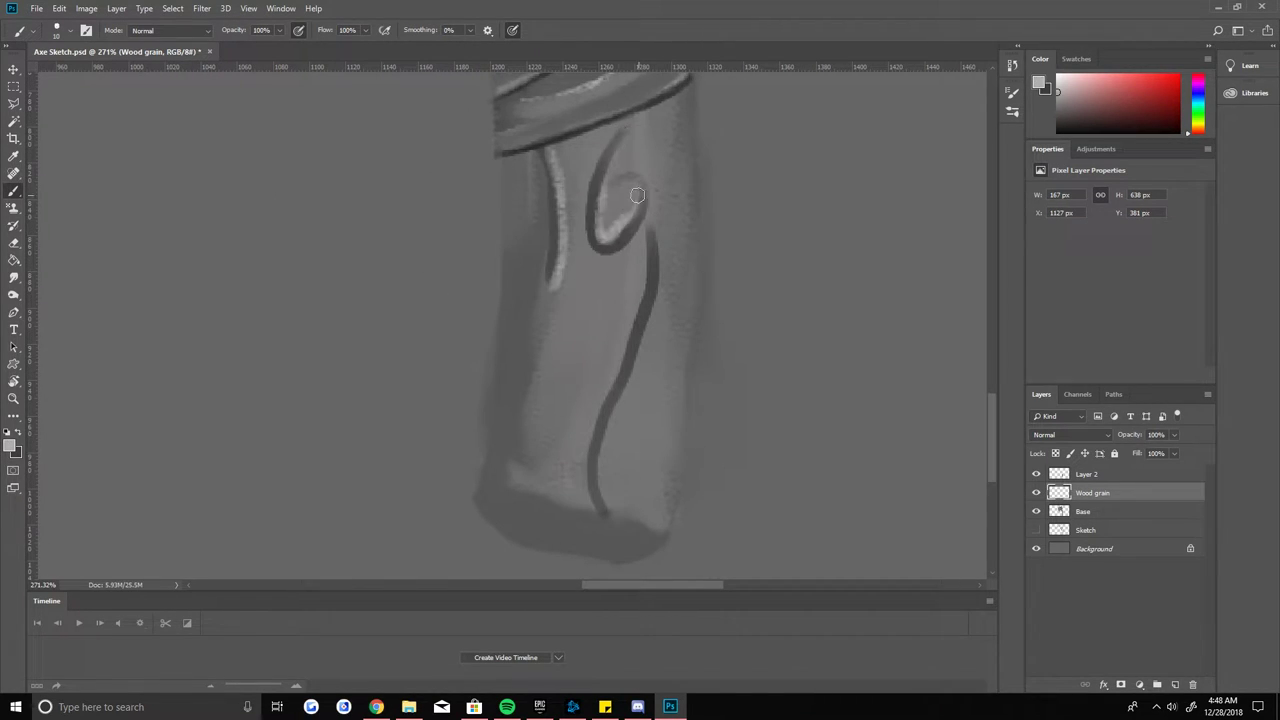
scroll(637, 352, up, 10)
drag(325, 190, 420, 317)
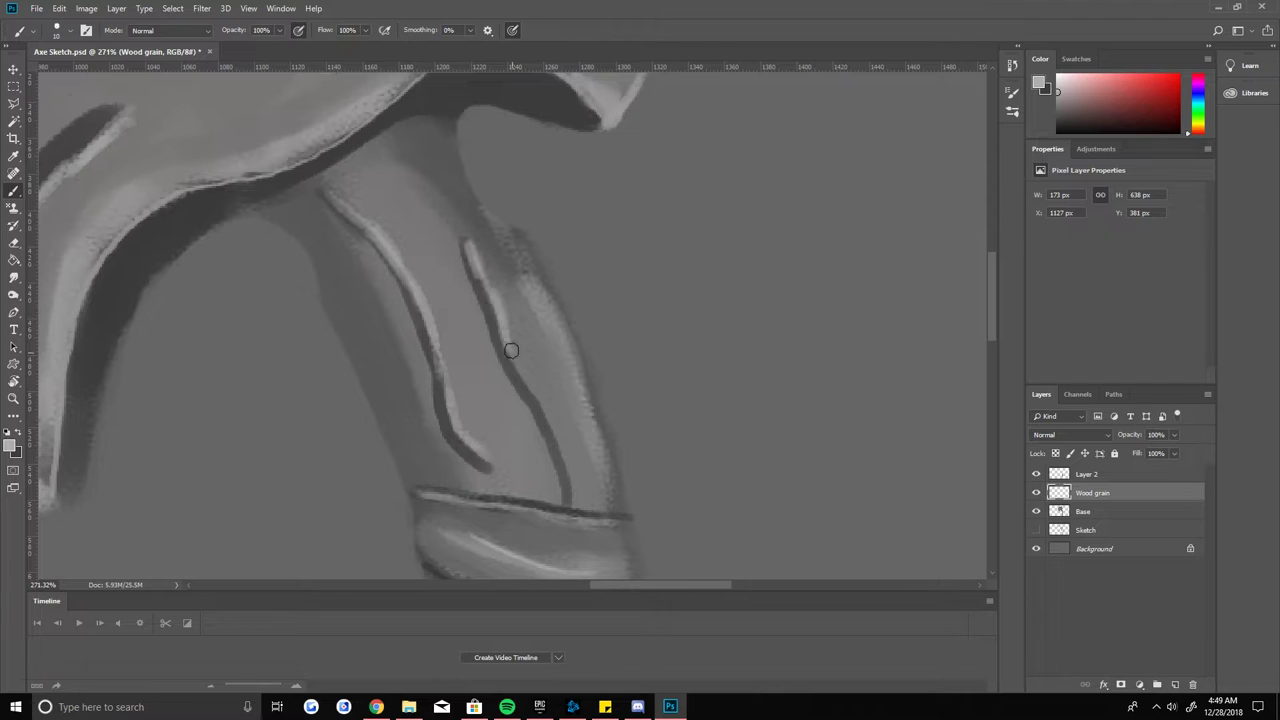
scroll(325, 205, down, 5)
scroll(586, 229, up, 5)
scroll(654, 263, up, 3)
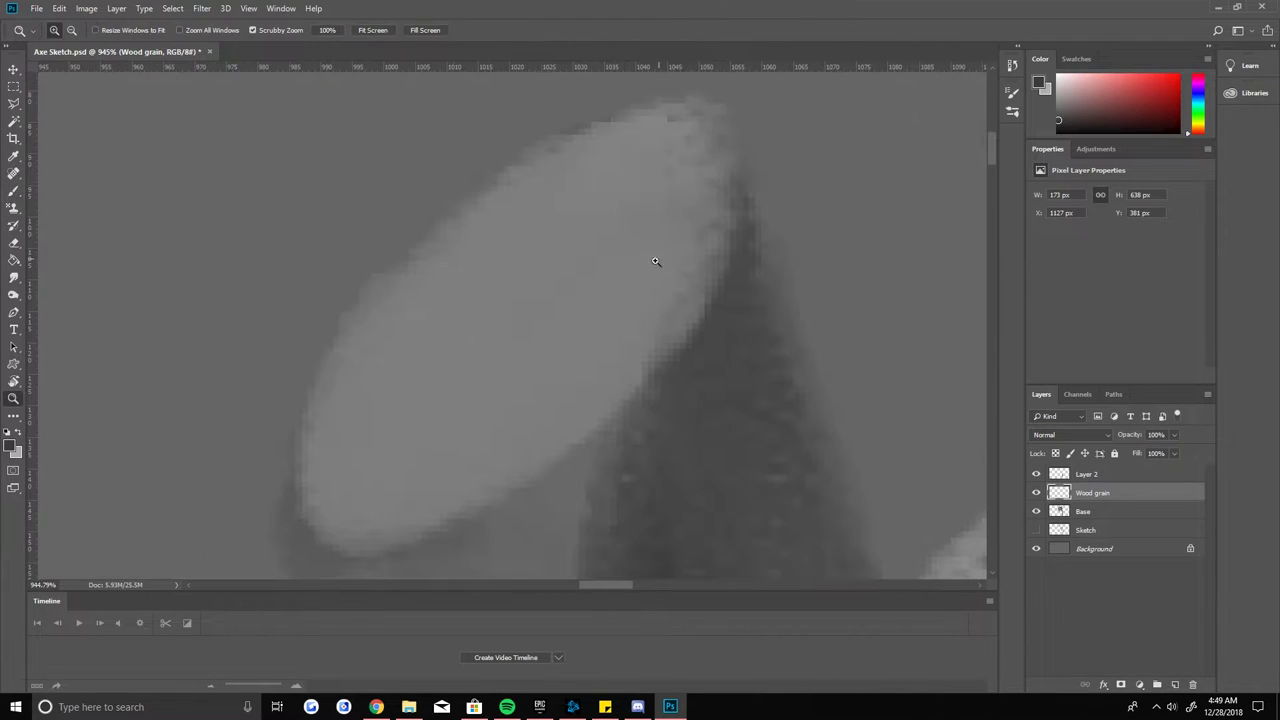
Step: Draw a dark spiral on the handle's top end and a curved line below it
mouse_move(618, 179)
mouse_down()
mouse_move(428, 455)
mouse_move(549, 340)
mouse_move(515, 330)
mouse_up()
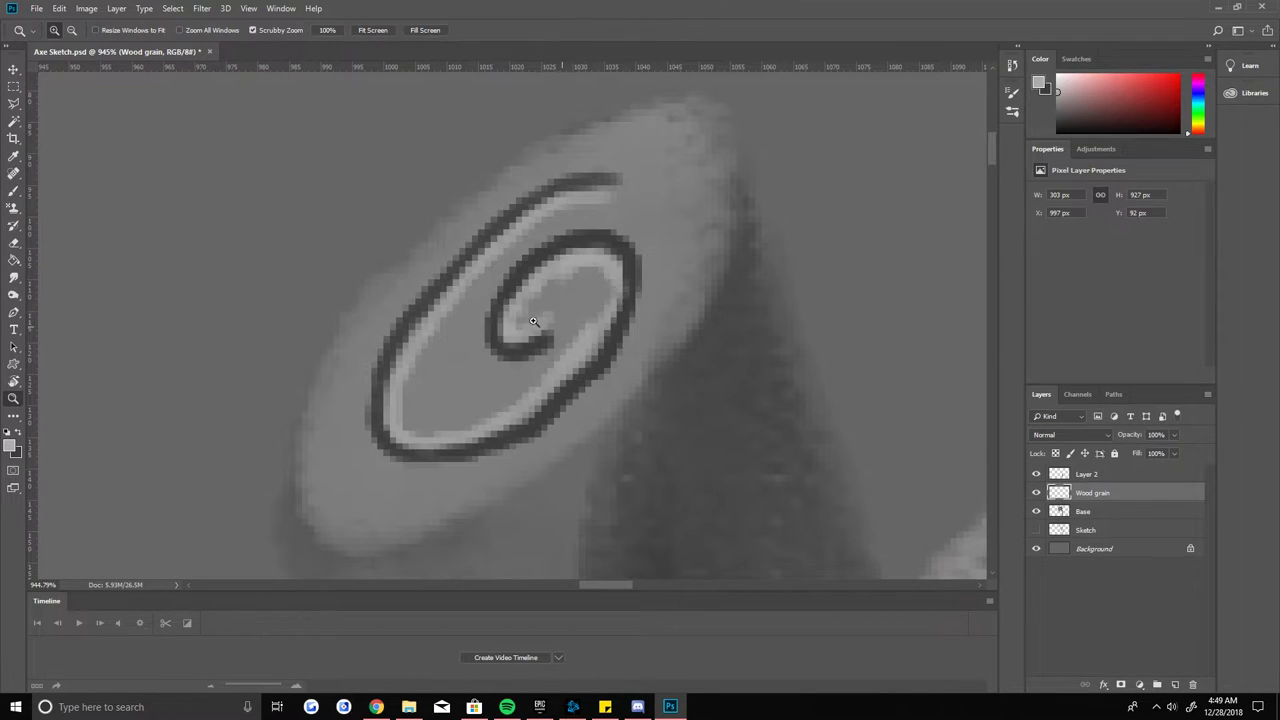
scroll(557, 380, down, 3)
scroll(540, 380, up, 3)
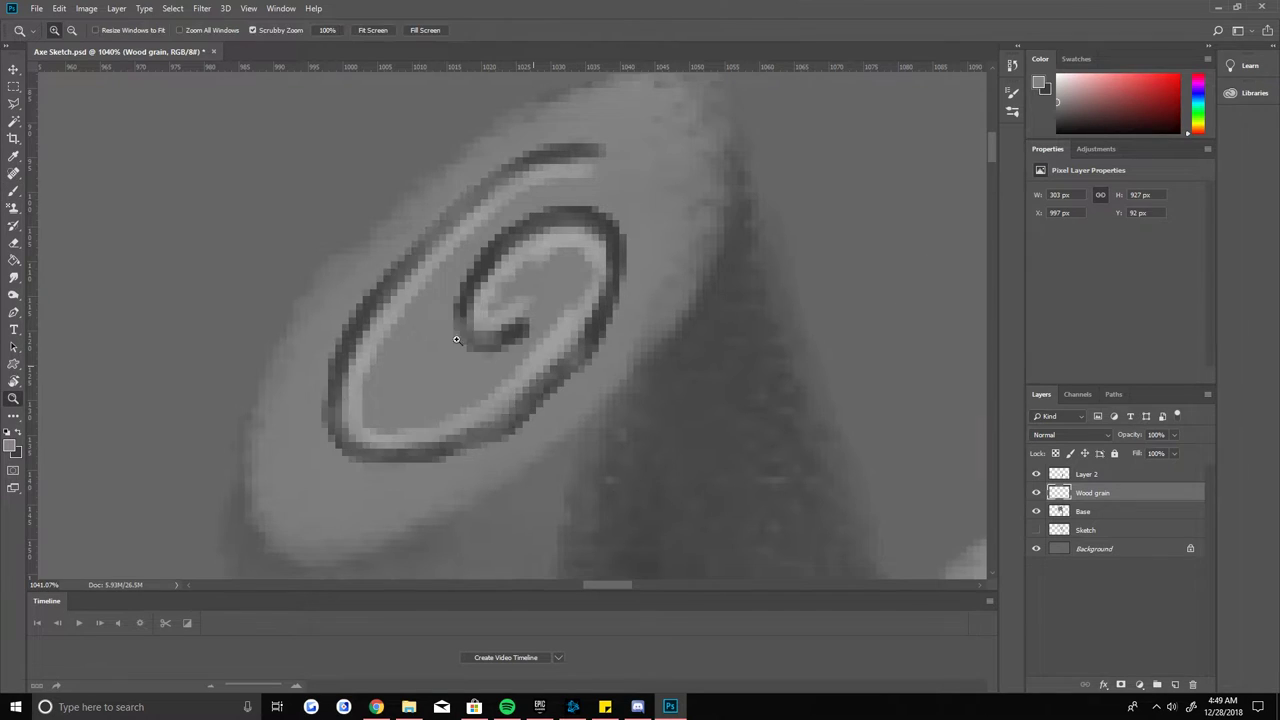
scroll(543, 408, down, 3)
scroll(566, 343, down, 1)
ctrl+click(566, 343)
drag(518, 313, 545, 398)
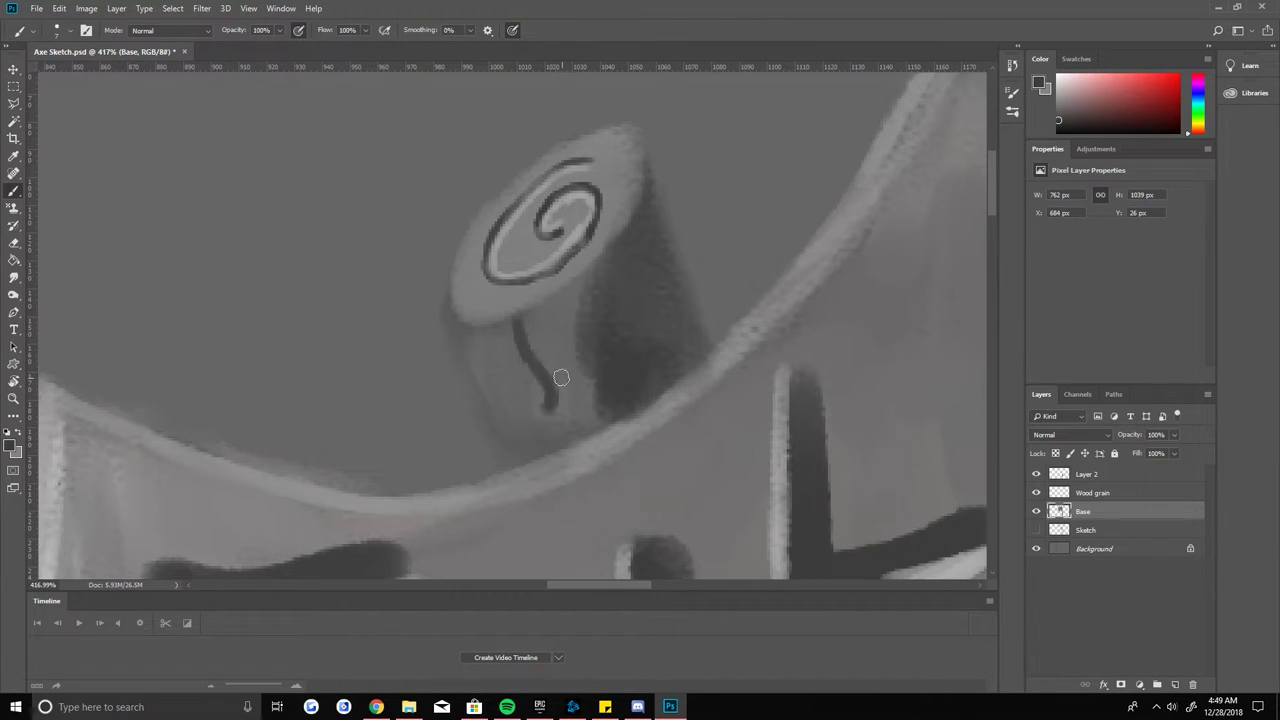
Step: On the Wood grain layer, paint the spiral growth ring and the red rope wrap
key(e)
key(ctrl+0)
scroll(599, 317, up, 5)
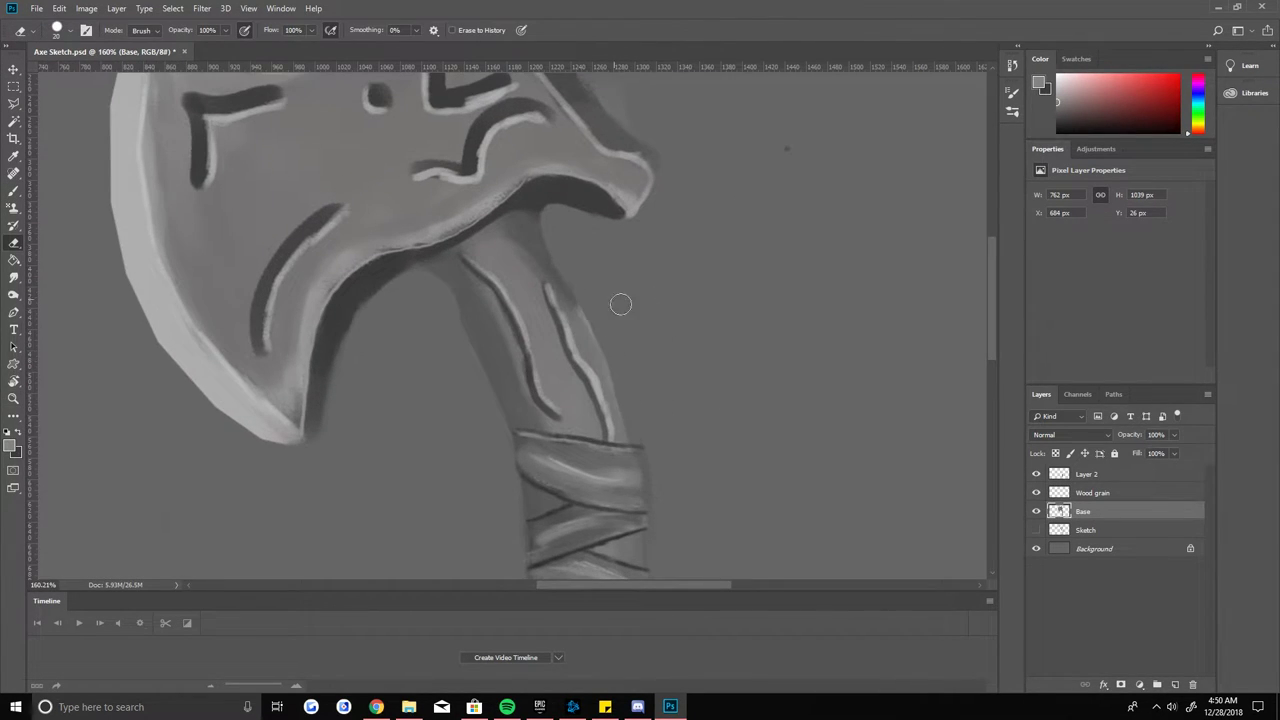
key(z)
scroll(620, 304, down, 5)
scroll(694, 491, up, 10)
ctrl+click(694, 491)
key(b)
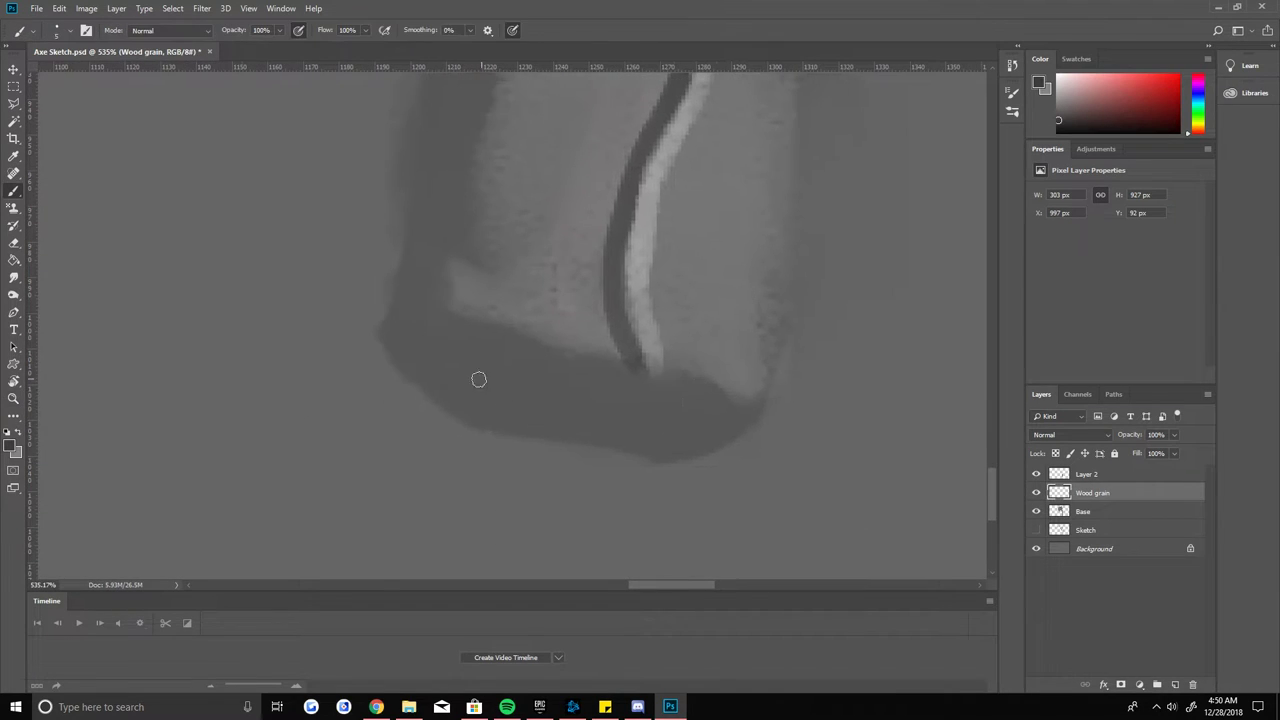
mouse_move(637, 437)
mouse_down()
mouse_move(502, 378)
mouse_move(579, 381)
mouse_up()
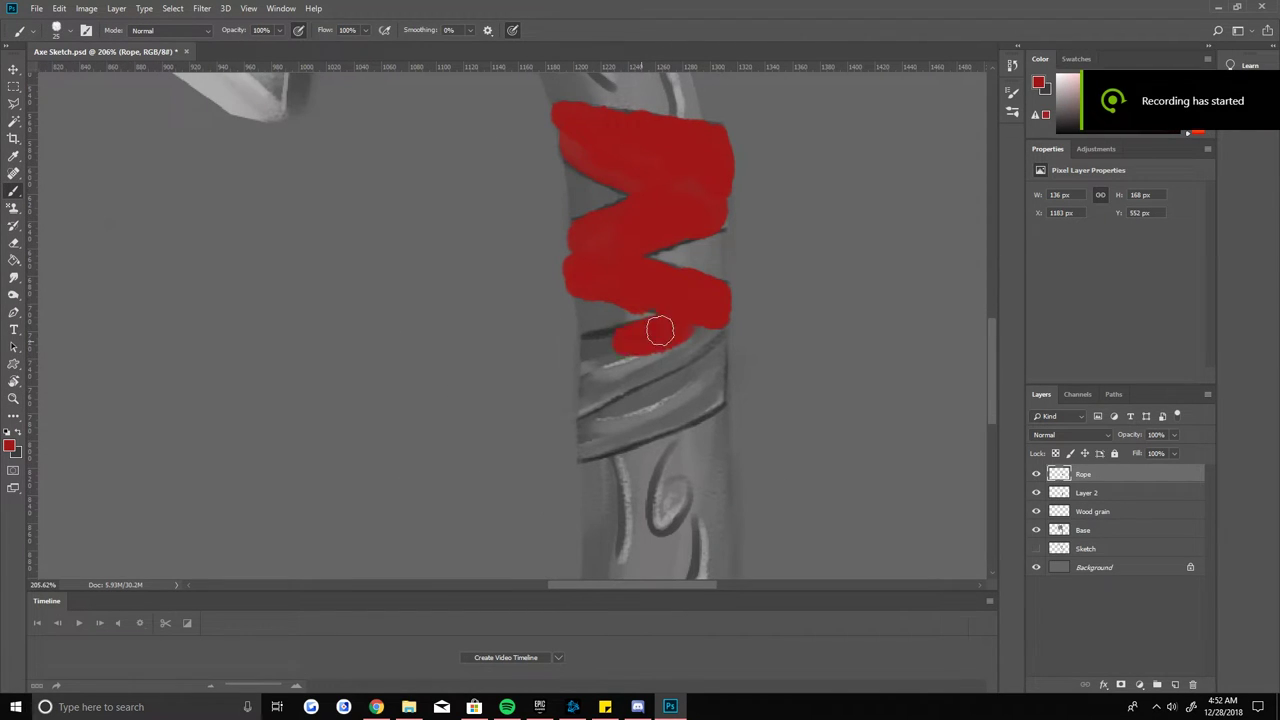
mouse_move(657, 329)
mouse_down()
mouse_move(646, 353)
mouse_move(565, 289)
mouse_up()
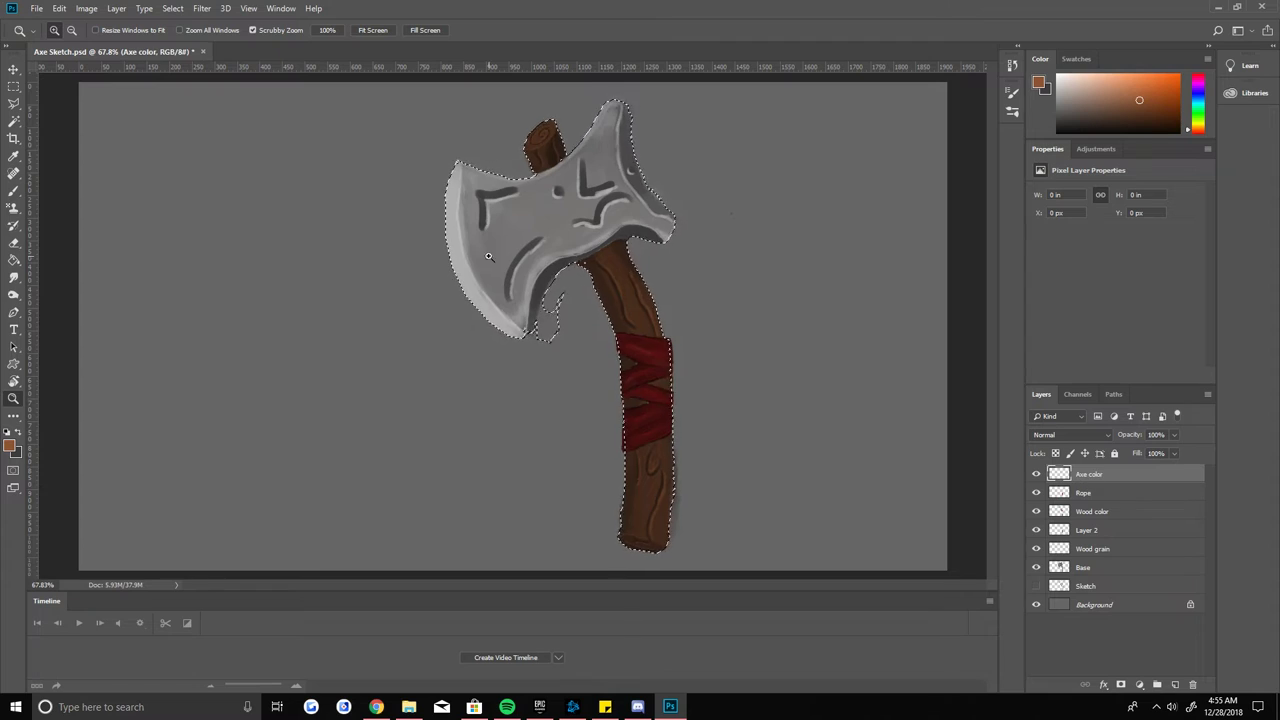
Step: Brush the confirmed blue-grey base colour over the blade on the Axe color layer
click(1002, 186)
key(b)
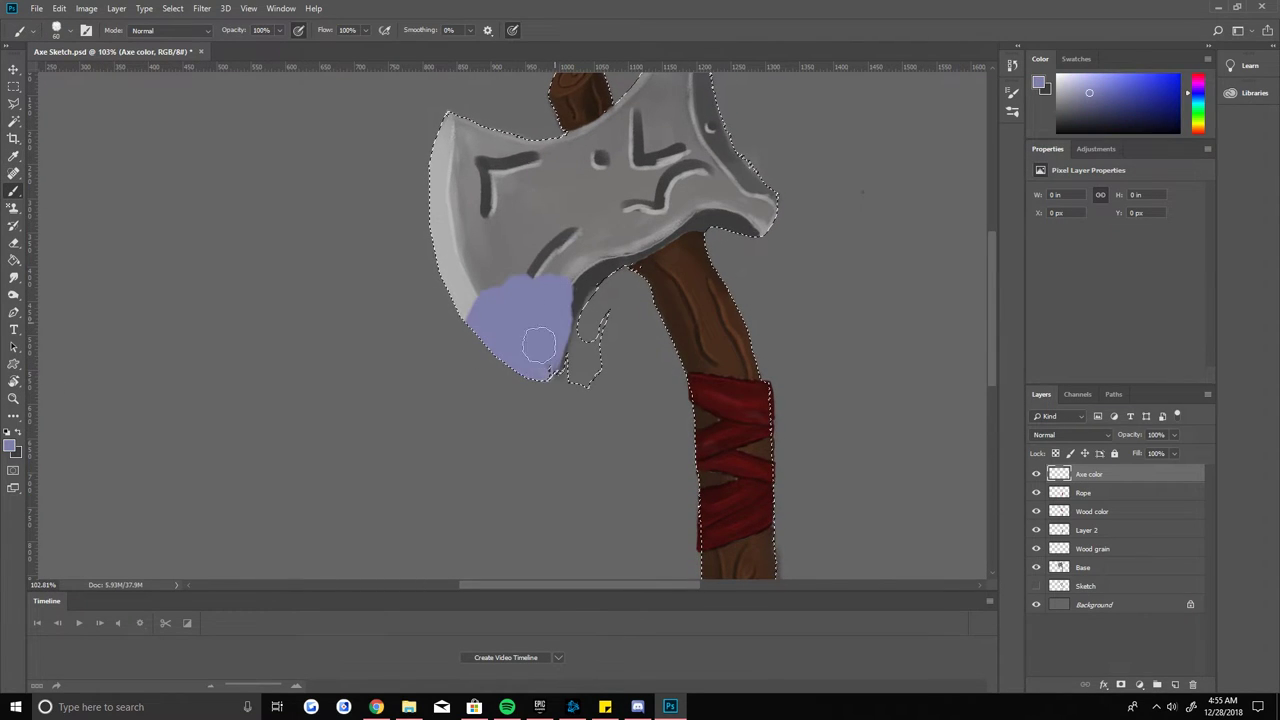
mouse_move(443, 257)
mouse_down()
mouse_move(608, 297)
mouse_move(620, 153)
mouse_up()
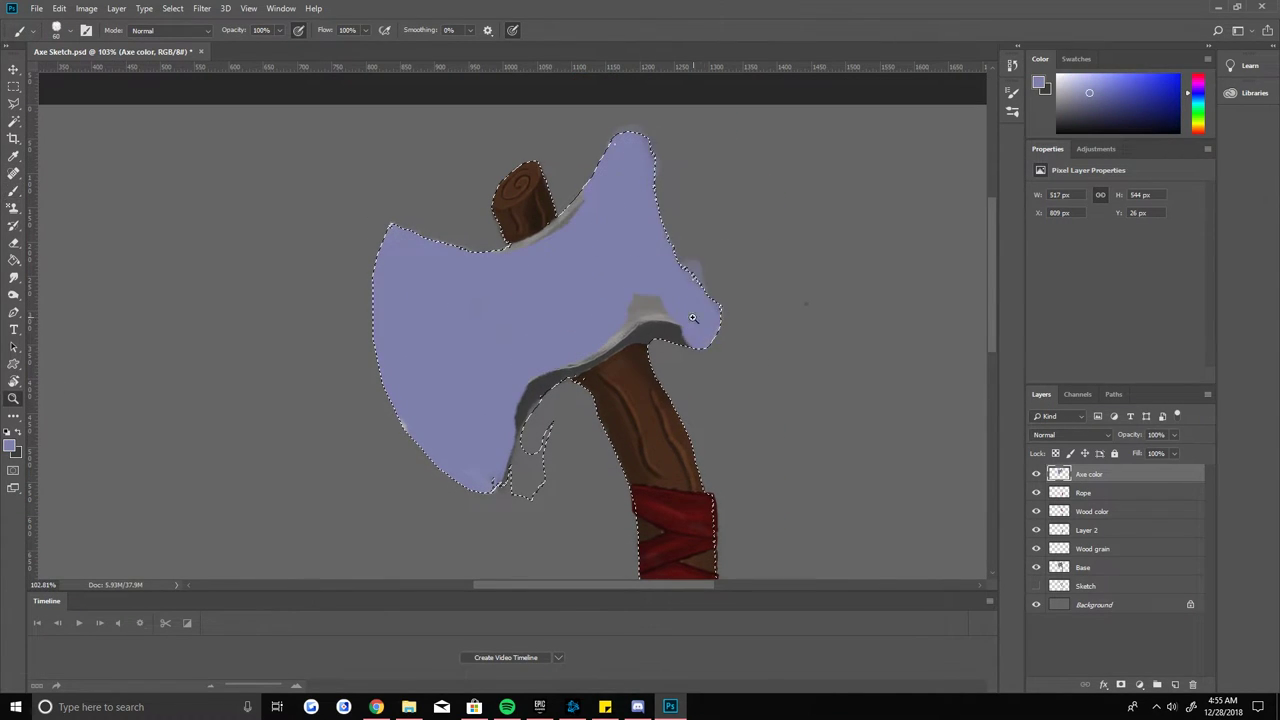
scroll(692, 318, up, 5)
drag(397, 349, 366, 255)
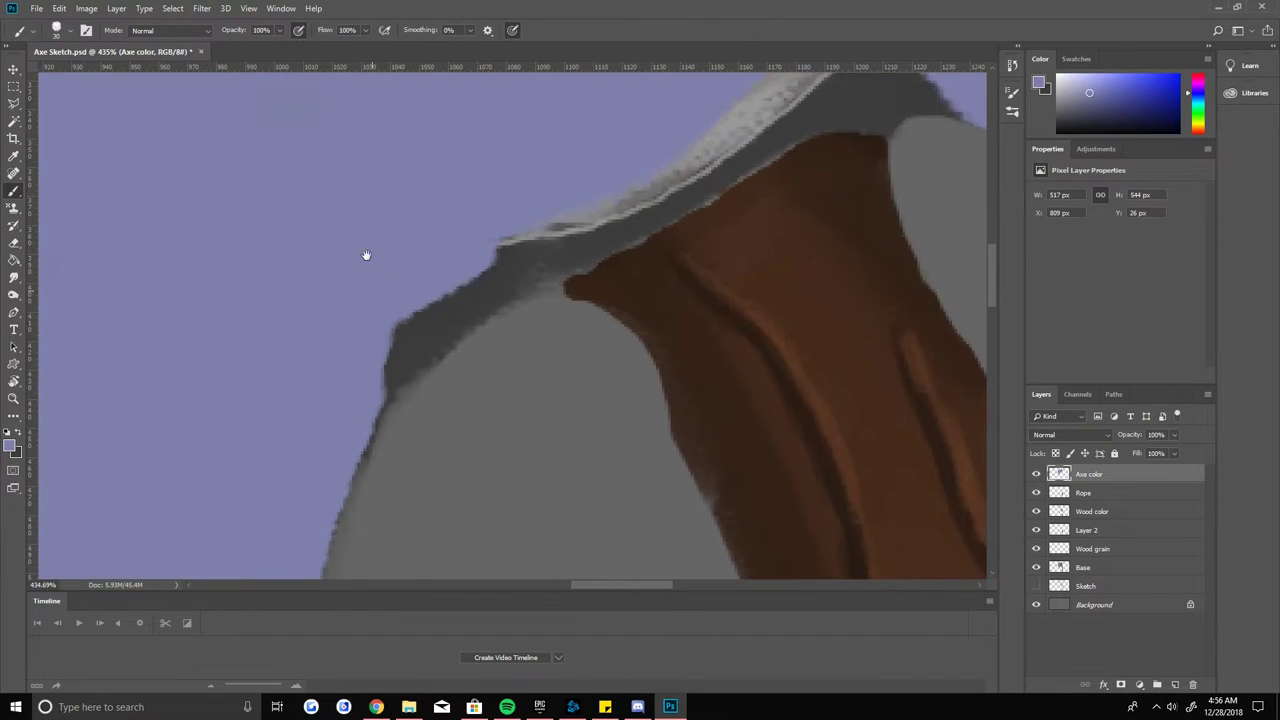
scroll(503, 254, down, 2)
scroll(517, 260, down, 2)
scroll(614, 197, down, 2)
scroll(628, 236, down, 2)
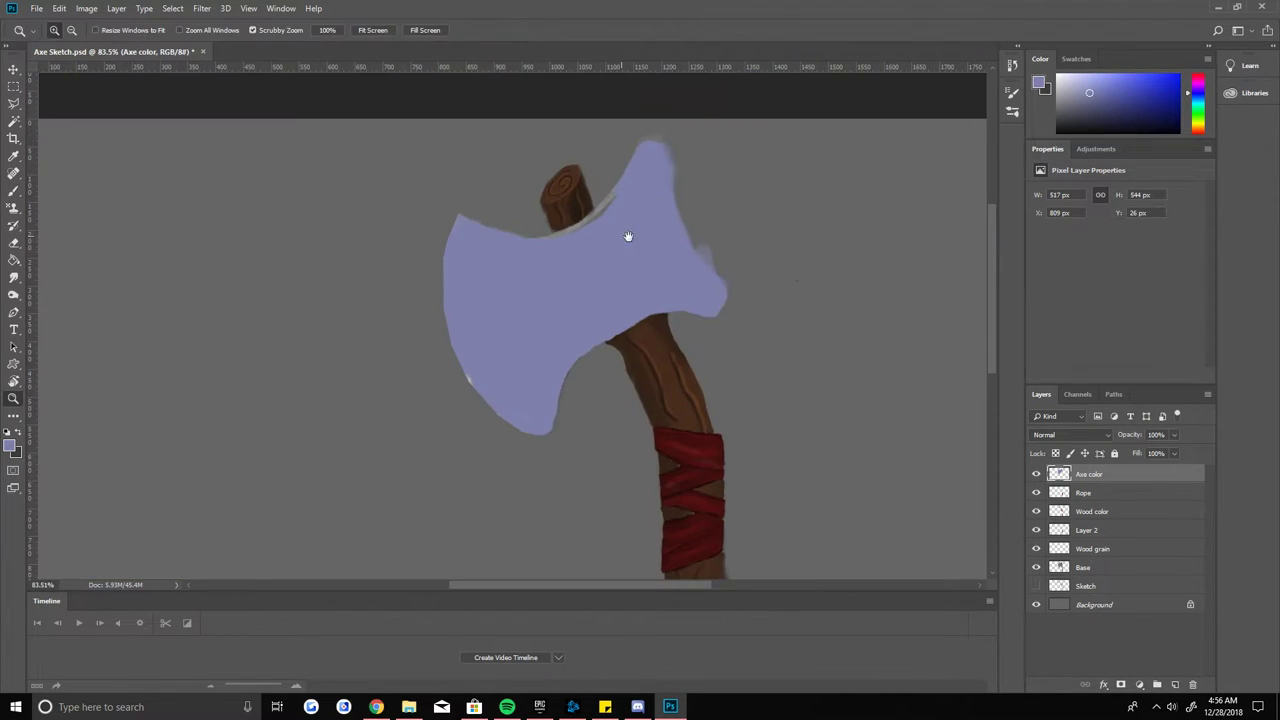
Step: Erase excess blue-grey paint around the blade, zooming to check its edges
key(e)
scroll(690, 225, up, 5)
scroll(740, 323, down, 2)
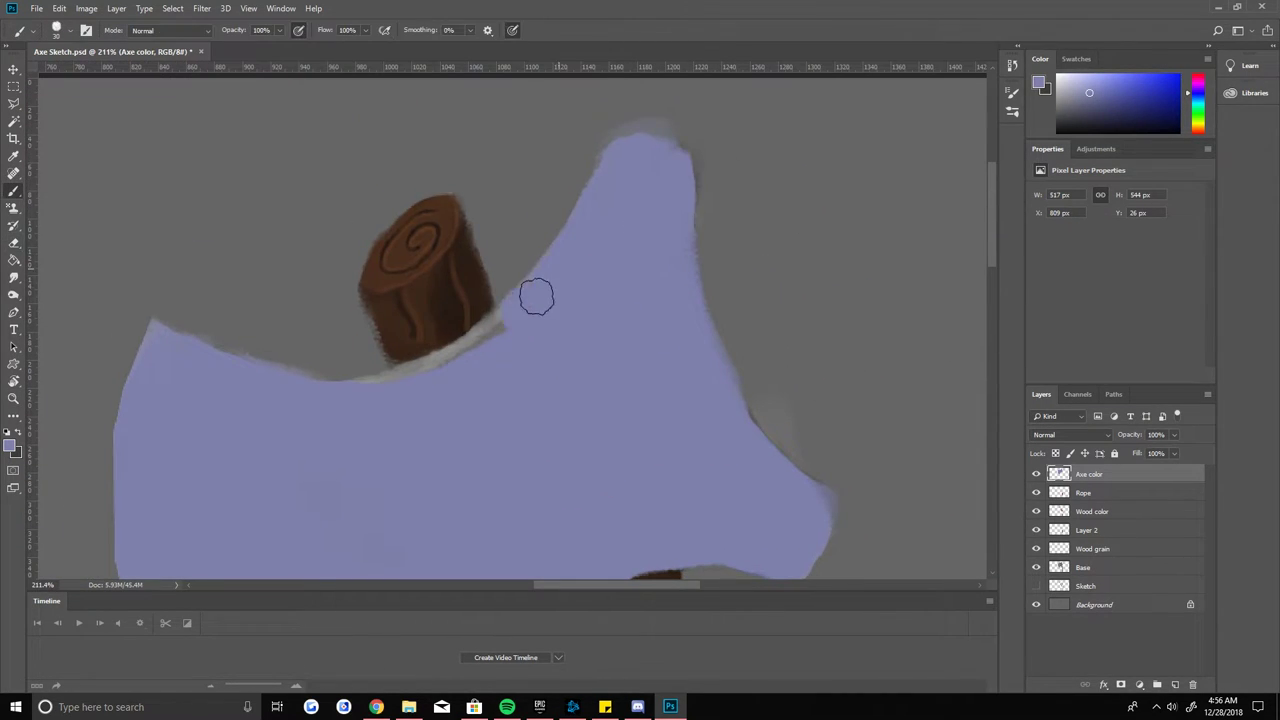
scroll(651, 289, up, 4)
scroll(600, 300, down, 2)
scroll(389, 320, down, 1)
key(z)
scroll(372, 339, down, 3)
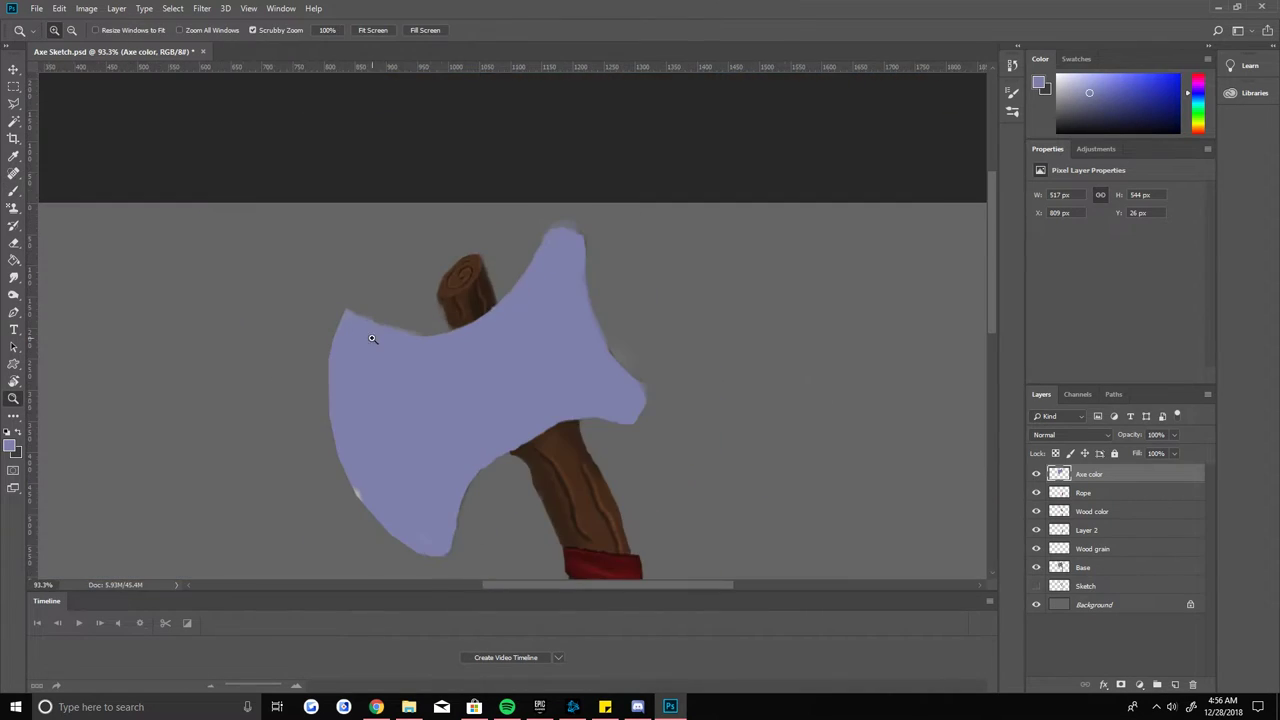
scroll(375, 480, up, 2)
key(b)
Step: Preview blend modes for the blade colour, apply one, and clear the selection
click(1070, 434)
scroll(743, 386, down, 5)
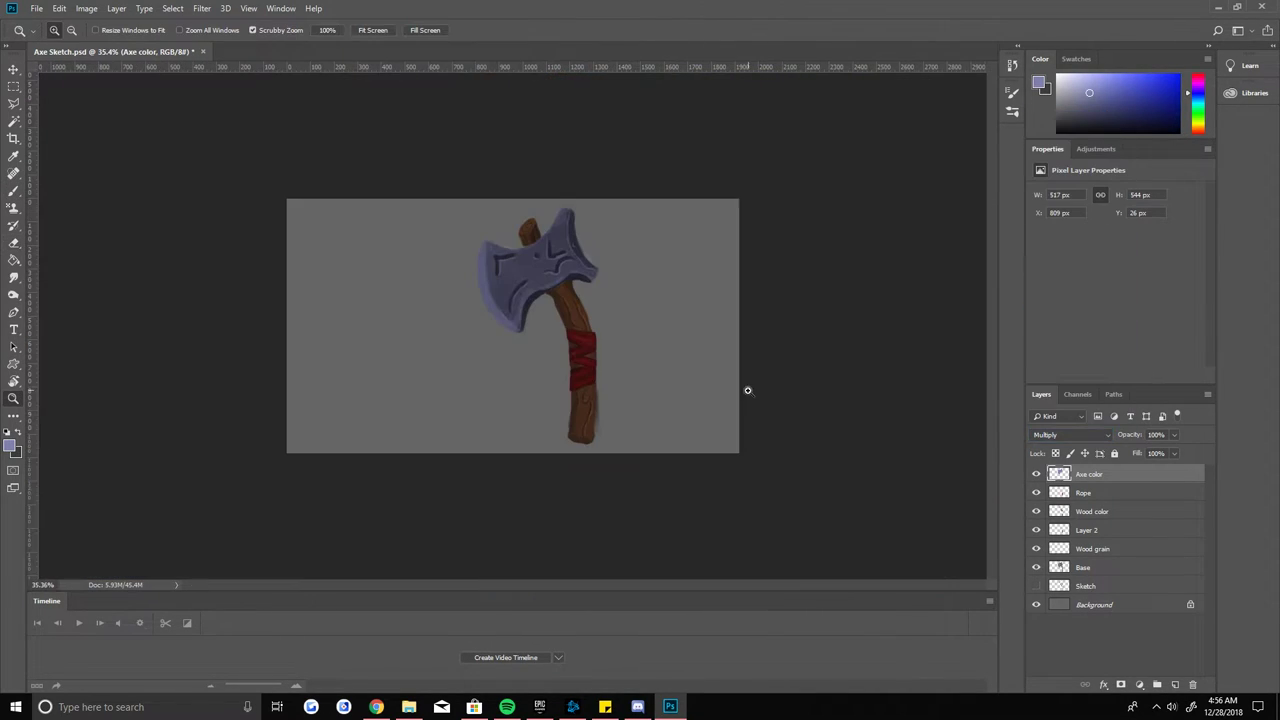
key(z)
scroll(553, 258, up, 2)
click(1070, 434)
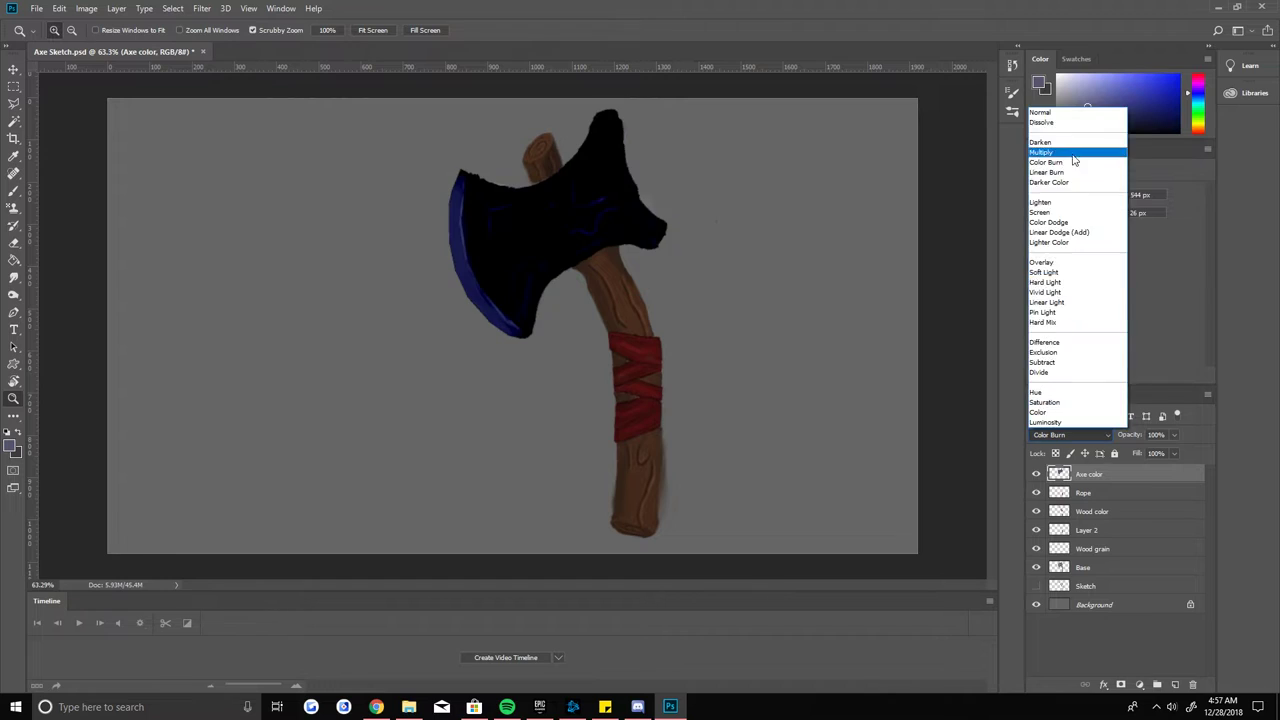
scroll(1070, 380, down, 2)
key(Escape)
key(i)
click(9, 446)
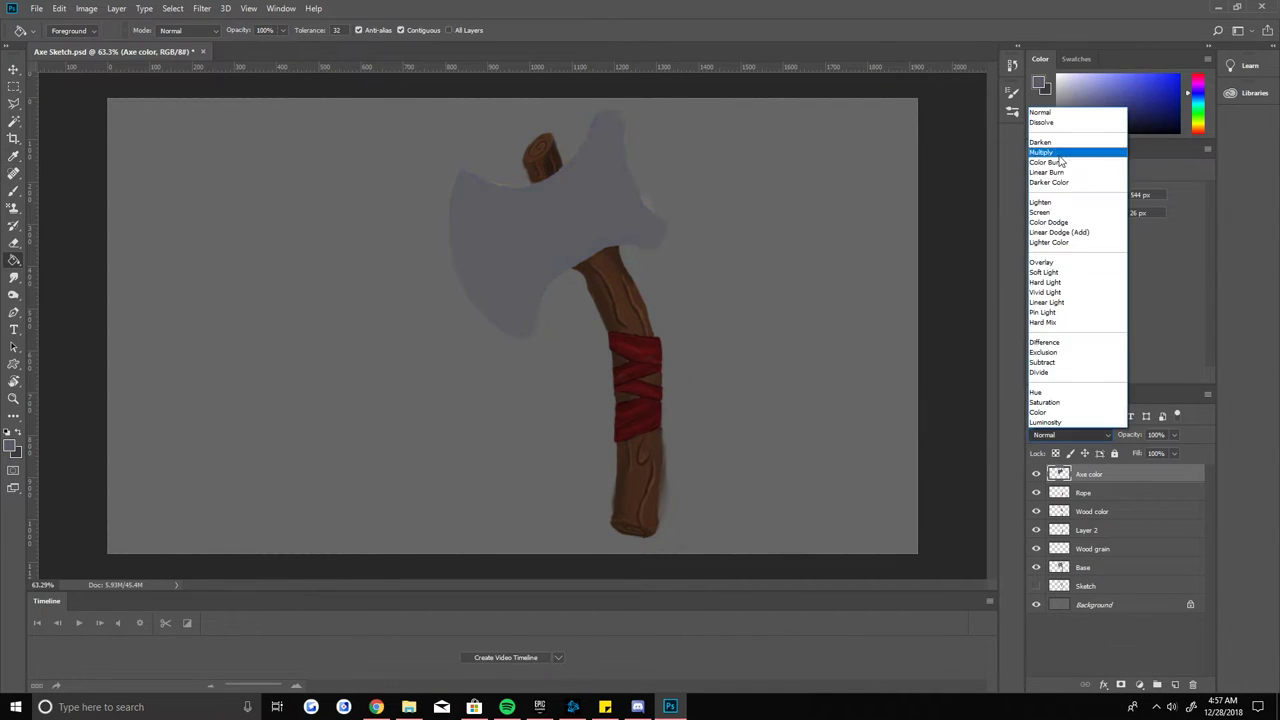
key(Return)
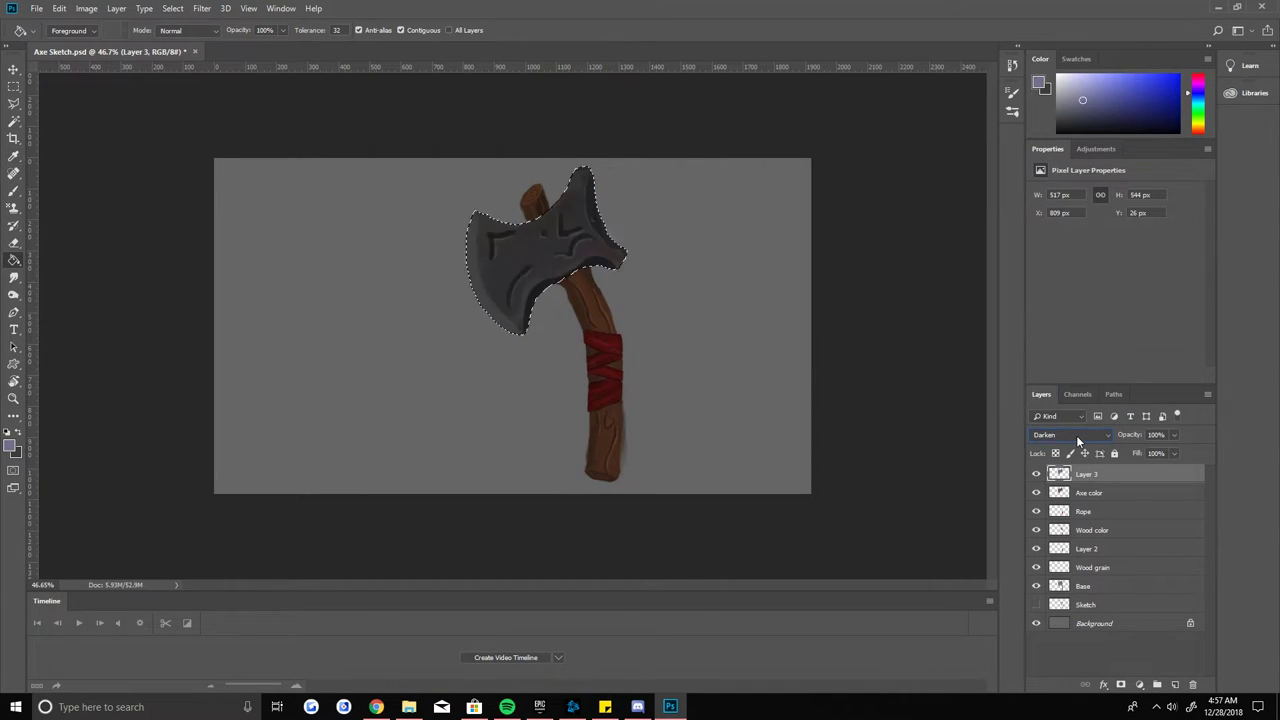
scroll(1076, 435, down, 2)
Step: Lower Layer 3's opacity by setting it to Overlay
key(z)
key(ctrl+plus)
key(ctrl+plus)
scroll(1073, 440, down, 9)
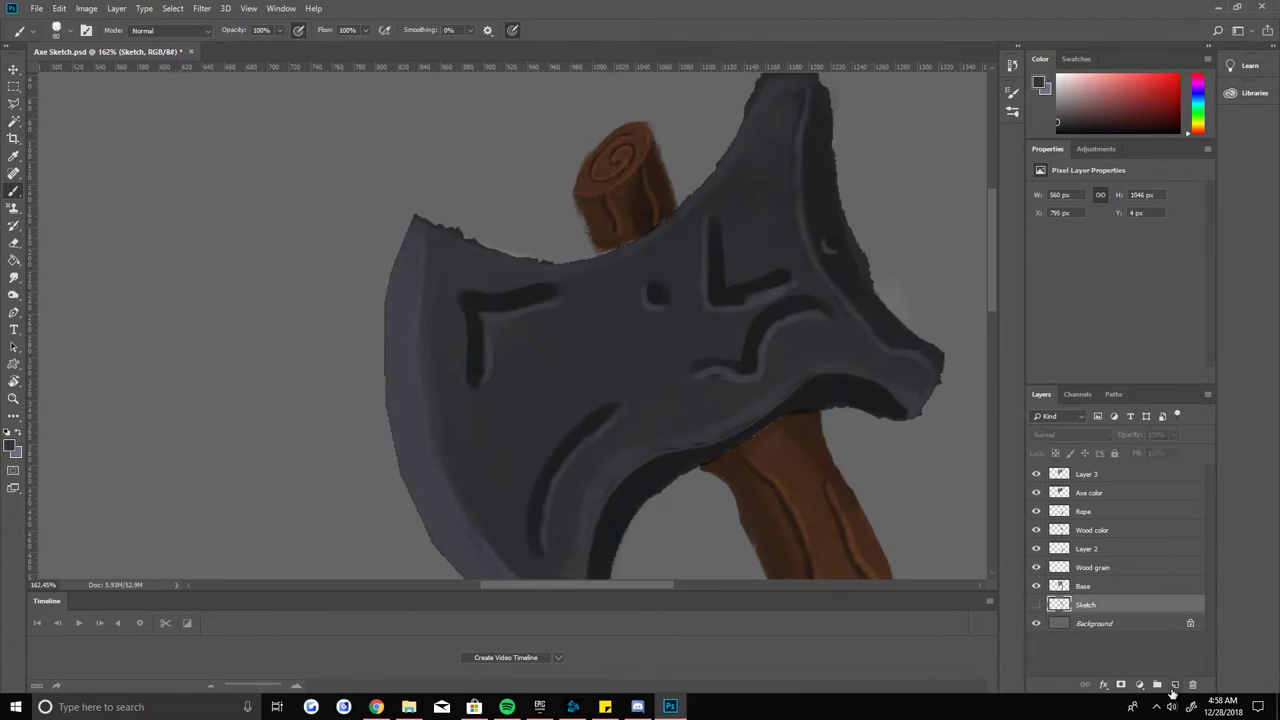
Step: Lasso the blade shape on Layer 4 and scale it up about 3%
key(l)
scroll(478, 150, down, 2)
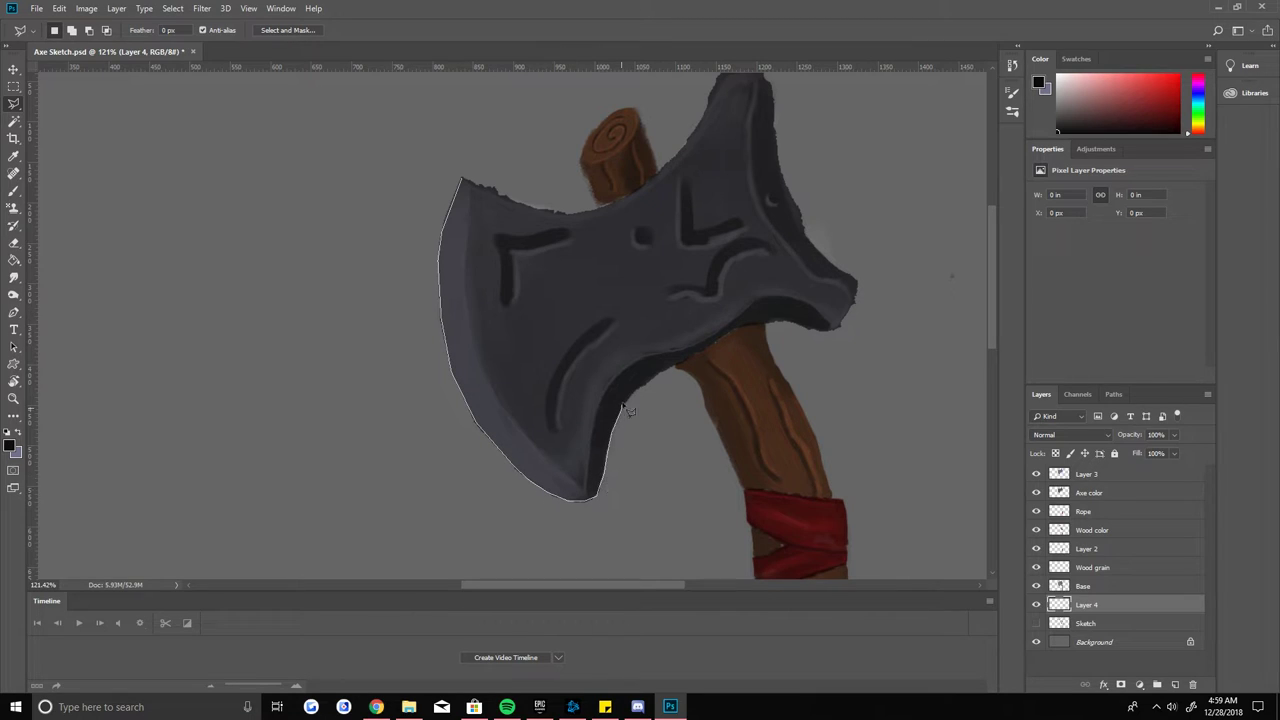
scroll(855, 316, up, 3)
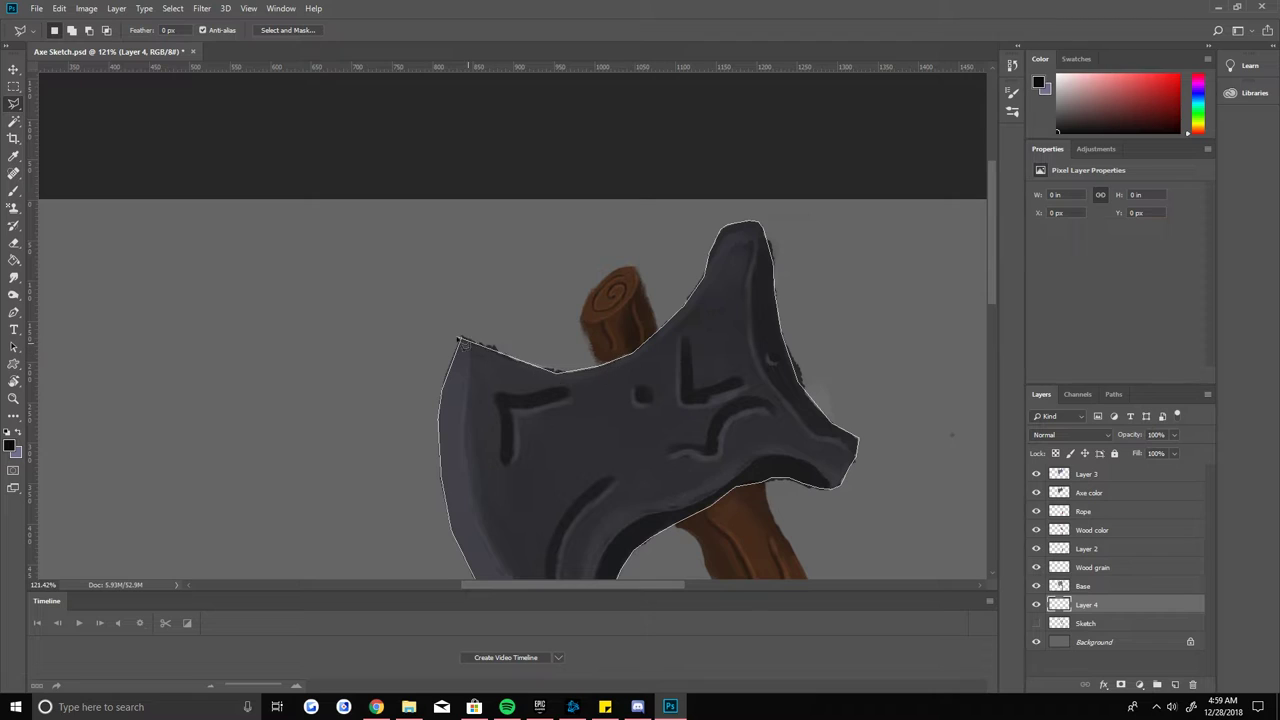
key(ctrl+t)
key(ctrl+0)
drag(655, 335, 661, 343)
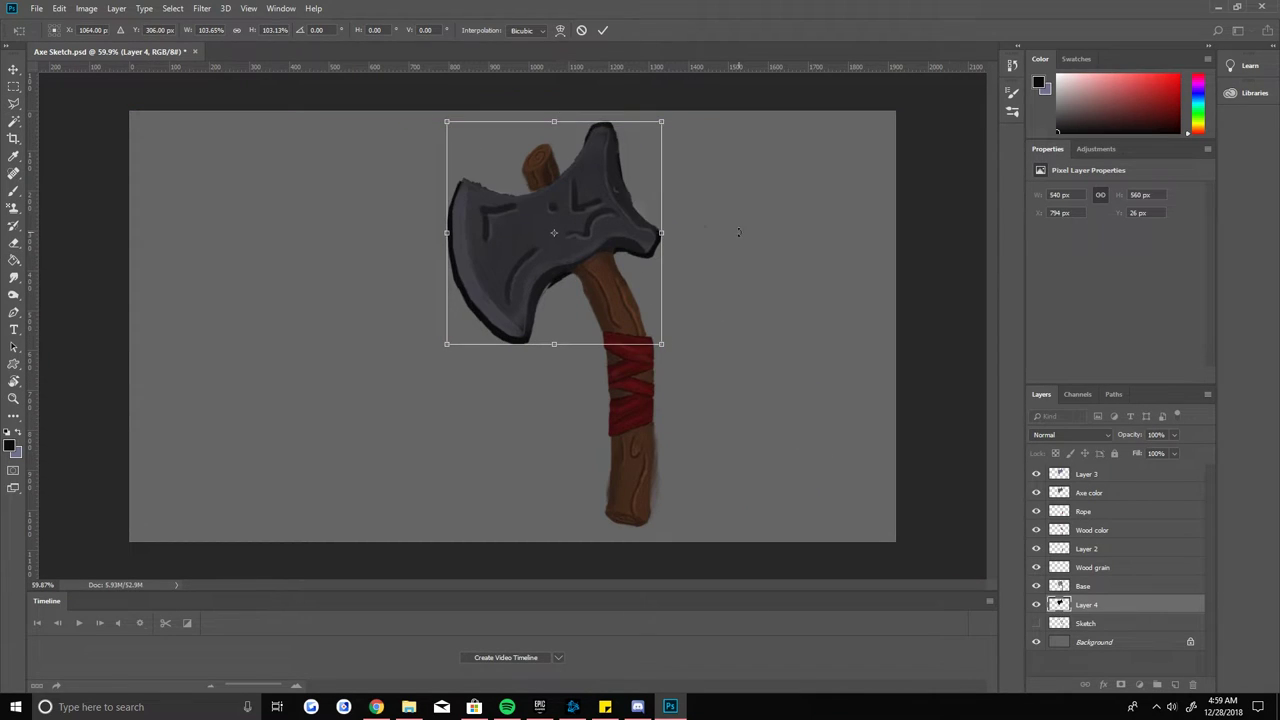
key(Return)
Step: Move Layer 4 below Sketch and brush a soft bluish-grey shadow behind the axe
key(ctrl+[)
key(b)
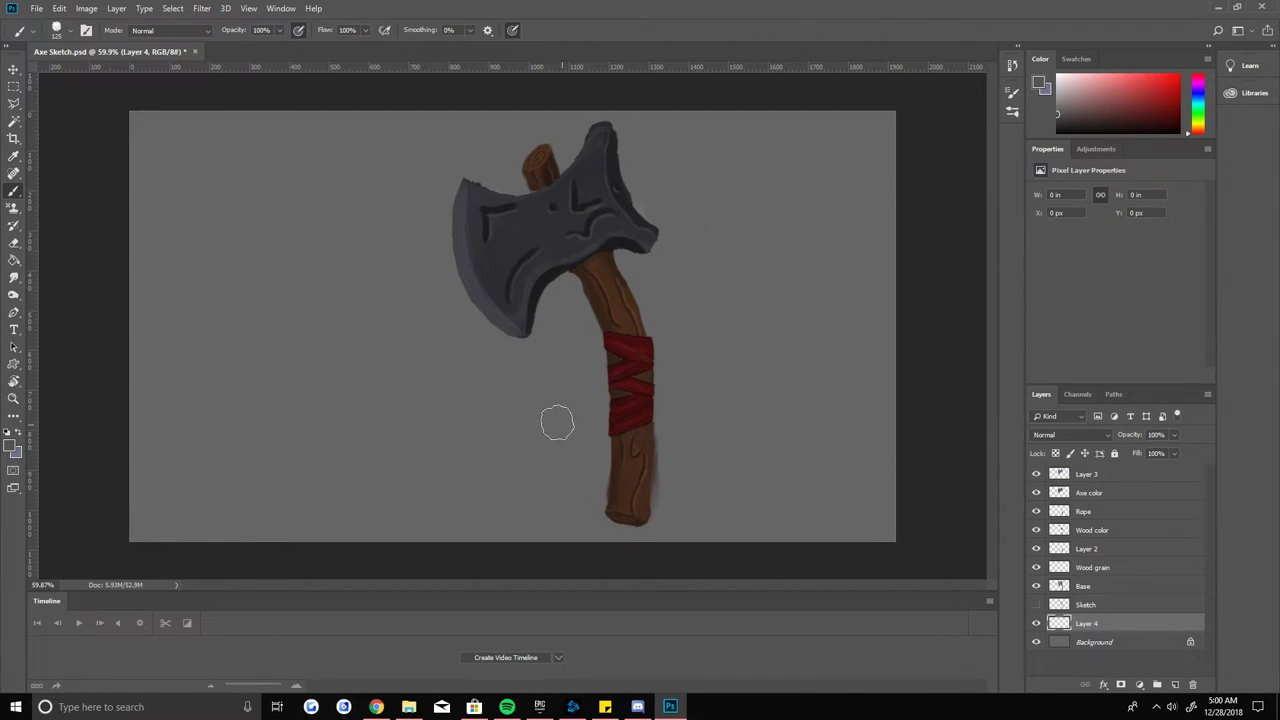
drag(557, 422, 557, 366)
drag(700, 200, 720, 420)
alt+click(512, 275)
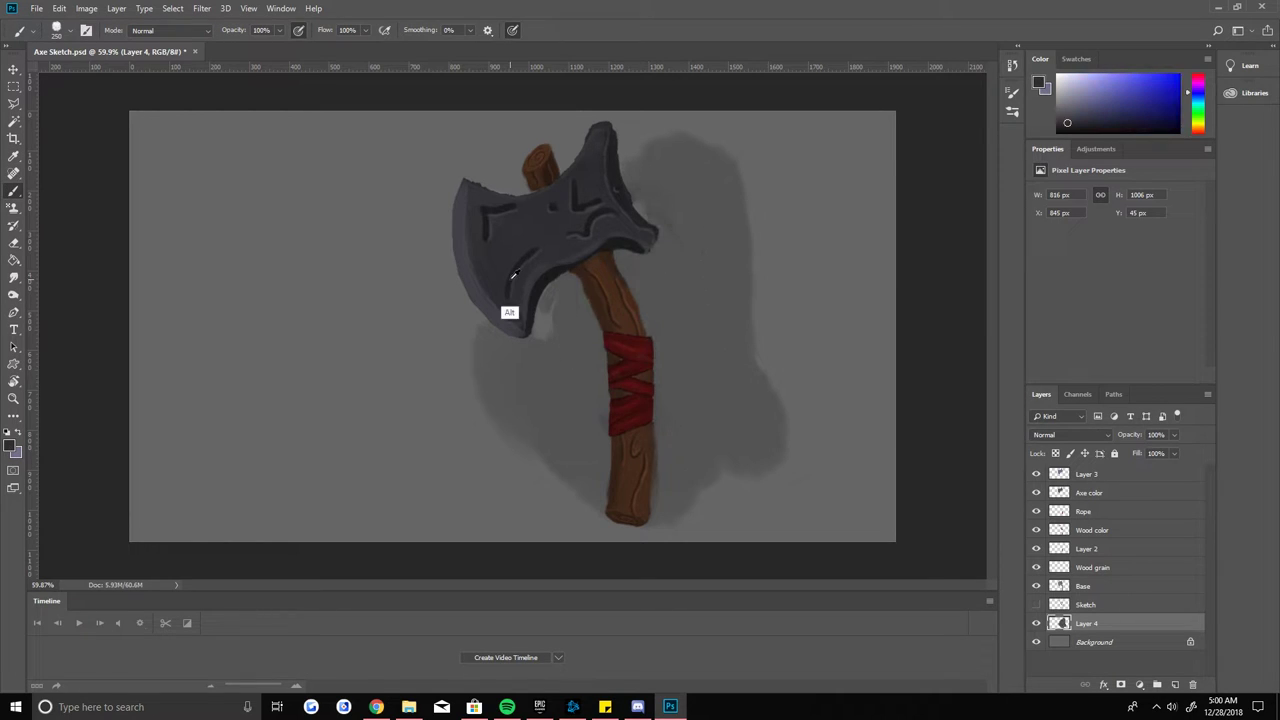
mouse_move(512, 275)
mouse_down()
mouse_move(608, 300)
mouse_move(723, 429)
mouse_up()
Step: Select the Base layer and zoom in and out to check the shadow
key(z)
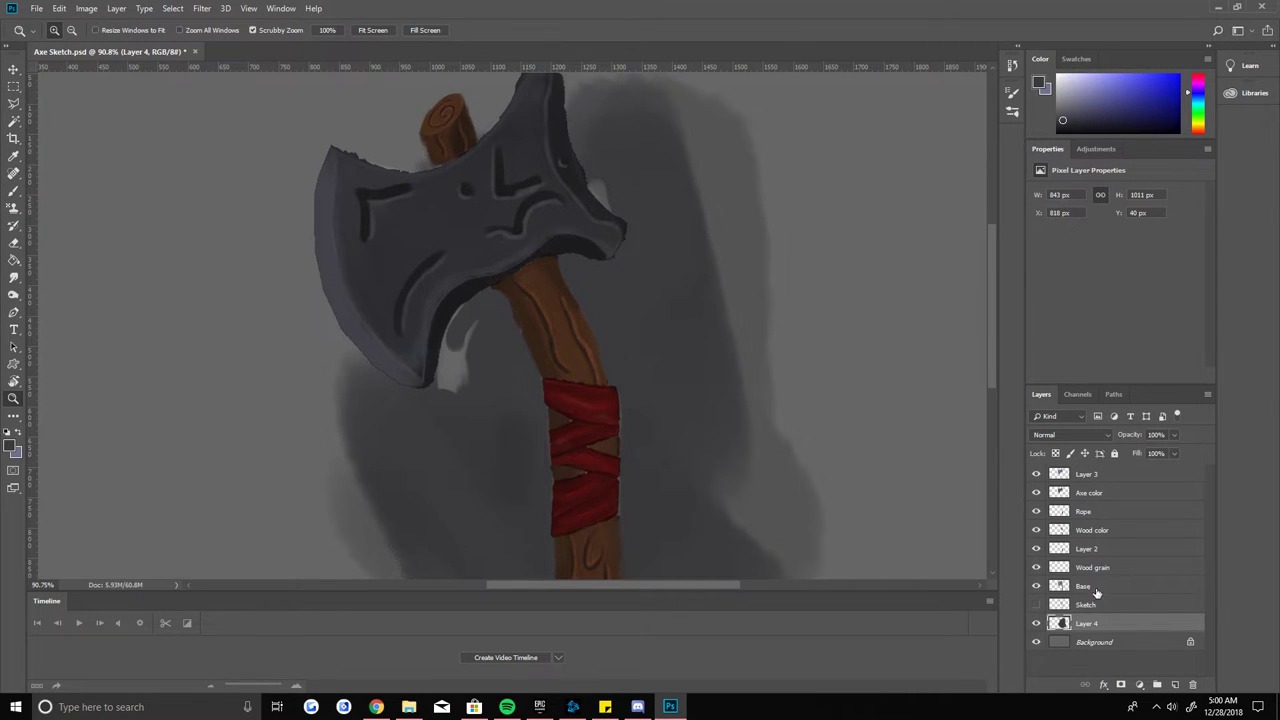
click(1096, 593)
scroll(457, 290, up, 5)
scroll(457, 414, down, 5)
scroll(589, 394, up, 3)
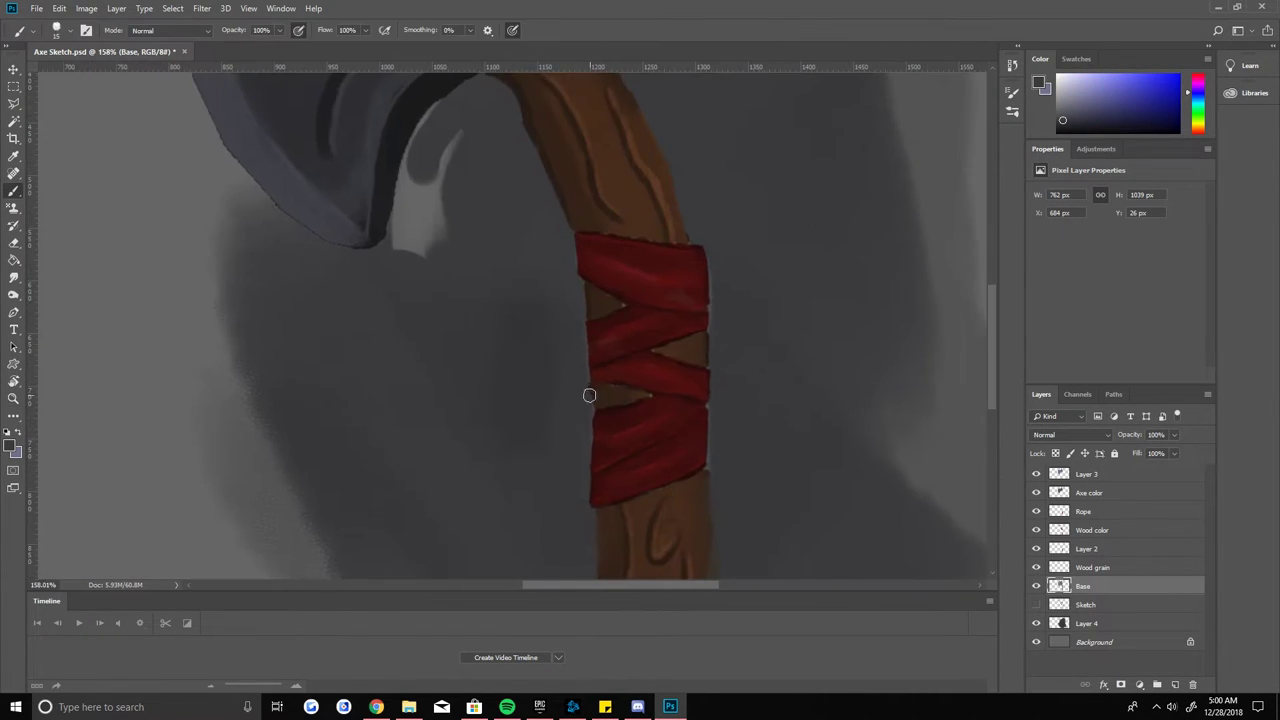
scroll(606, 409, down, 2)
key(z)
scroll(548, 154, down, 5)
scroll(548, 154, up, 3)
key(b)
scroll(523, 294, up, 3)
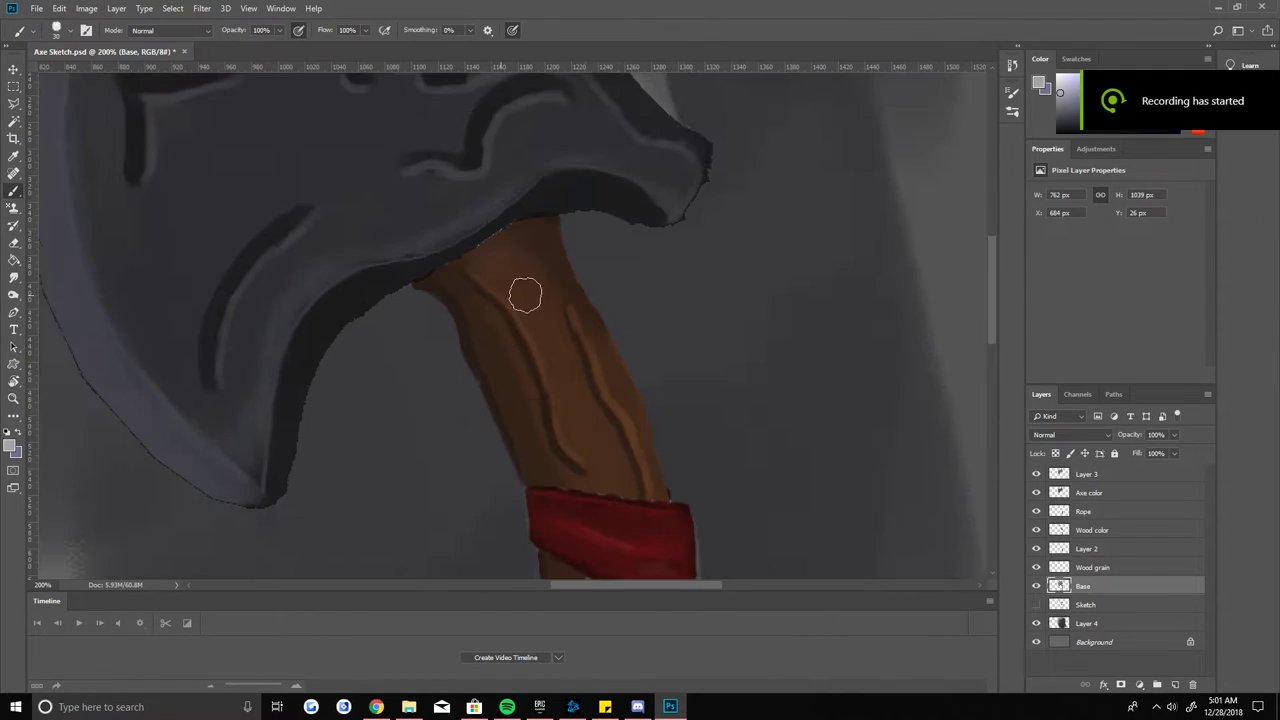
scroll(534, 274, down, 2)
scroll(622, 213, down, 2)
scroll(575, 263, down, 2)
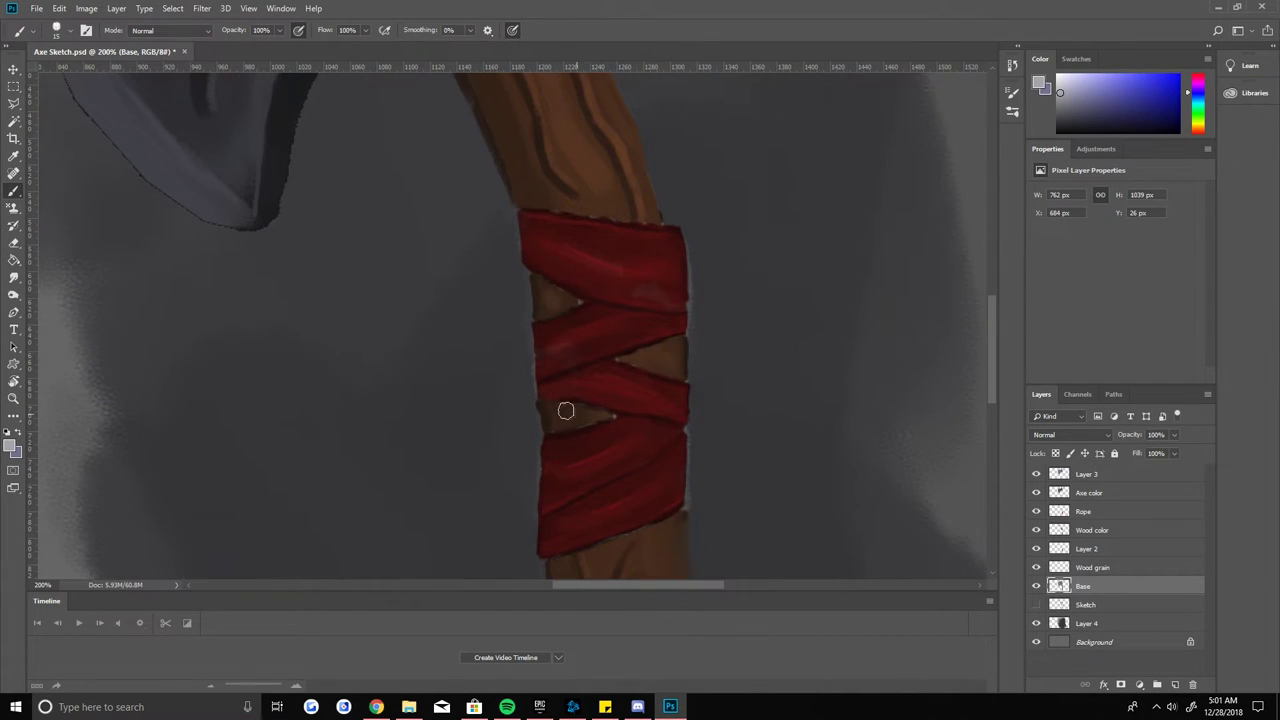
scroll(565, 410, down, 7)
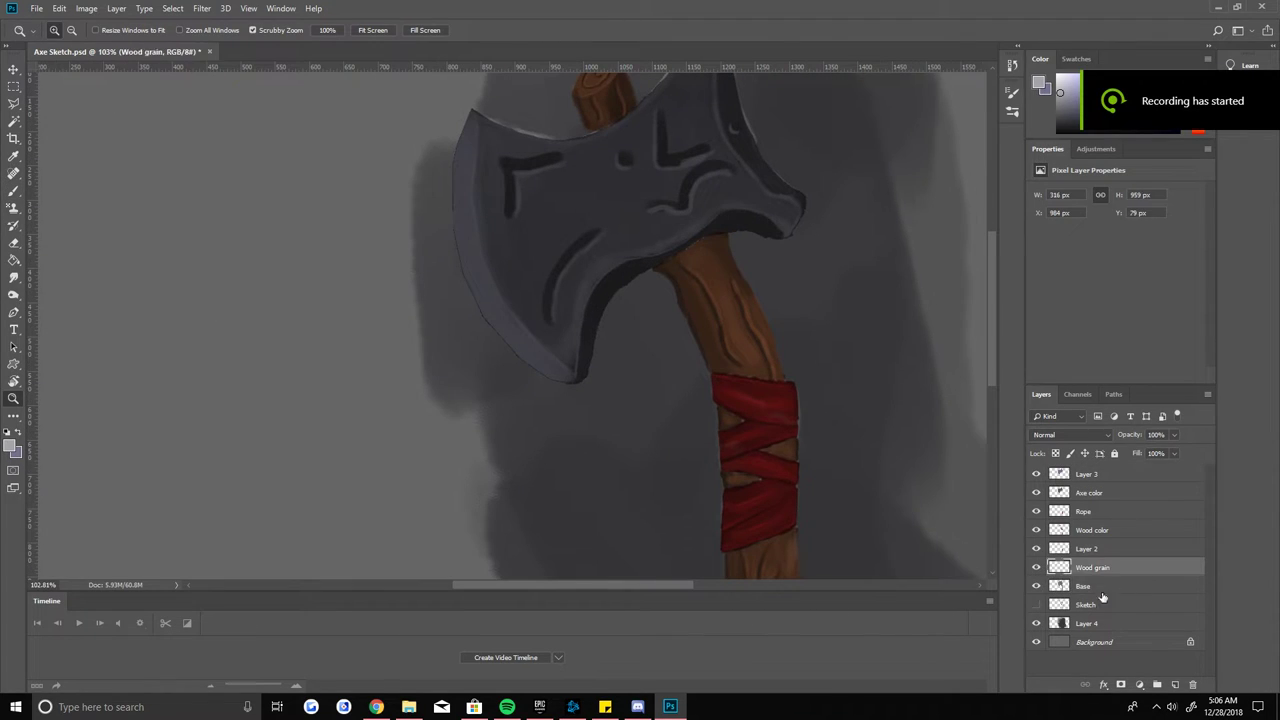
Step: Add a Cracks layer above Base with a dark crack colour
ctrl+click(1175, 684)
text(Crack)
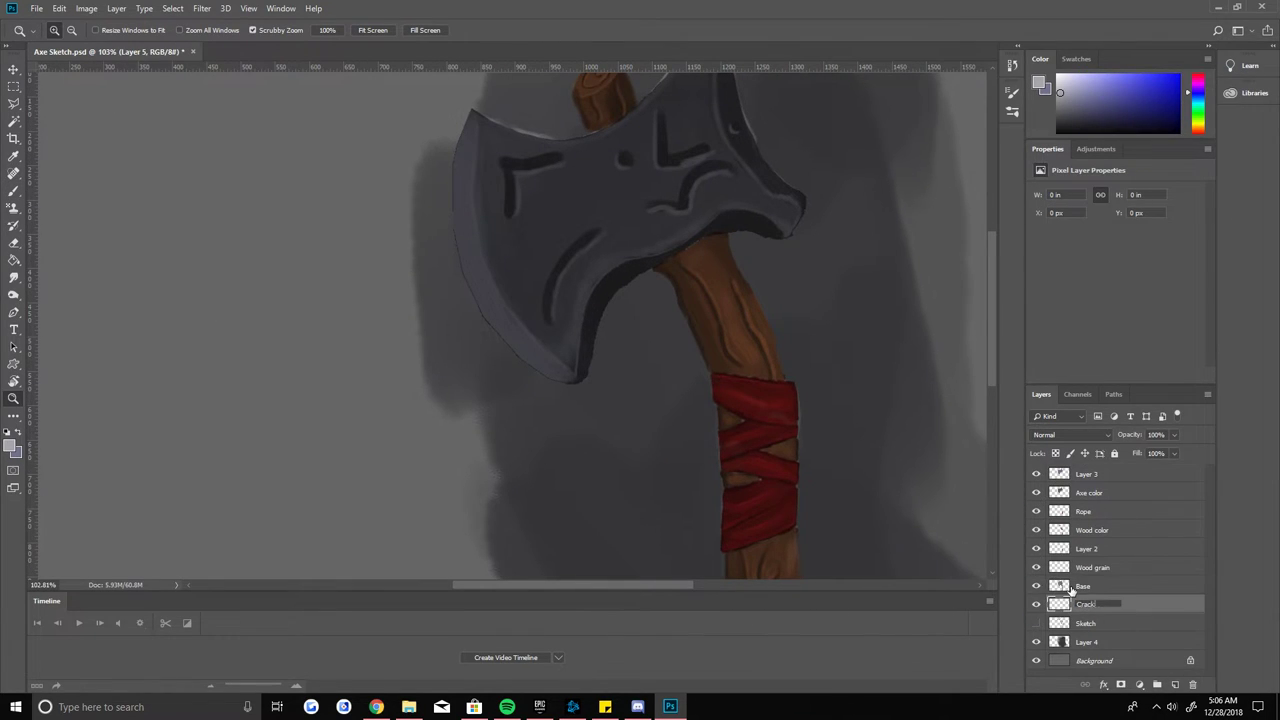
click(11, 446)
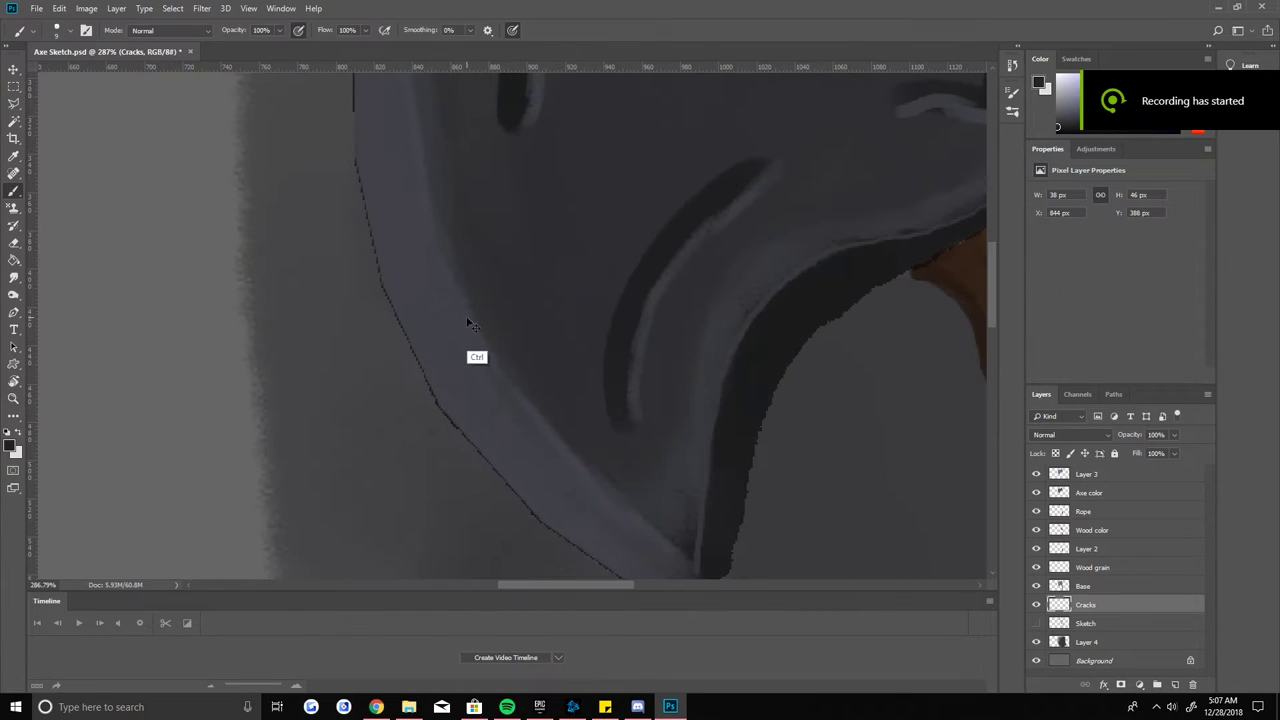
drag(1089, 597, 1089, 582)
drag(549, 338, 491, 420)
key(ctrl+z)
Step: Tilt the canvas view for easier crack strokes, then reset its orientation
key(x)
scroll(458, 248, up, 3)
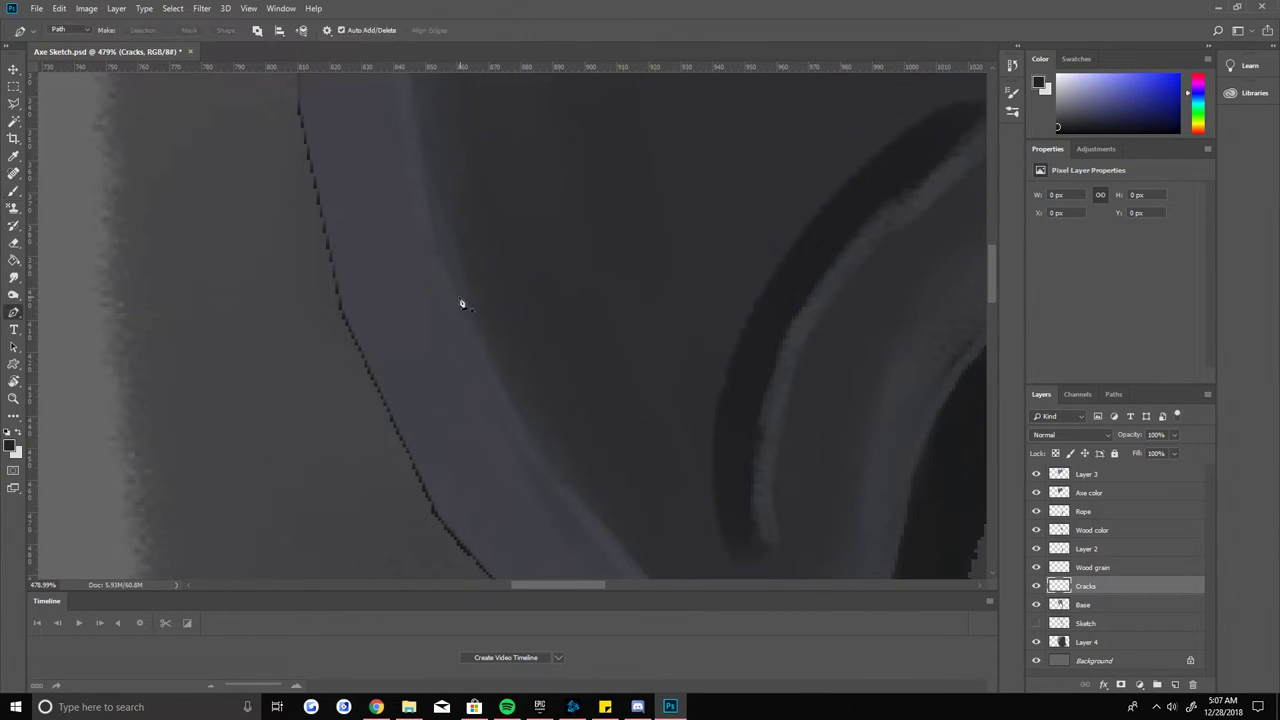
key(r)
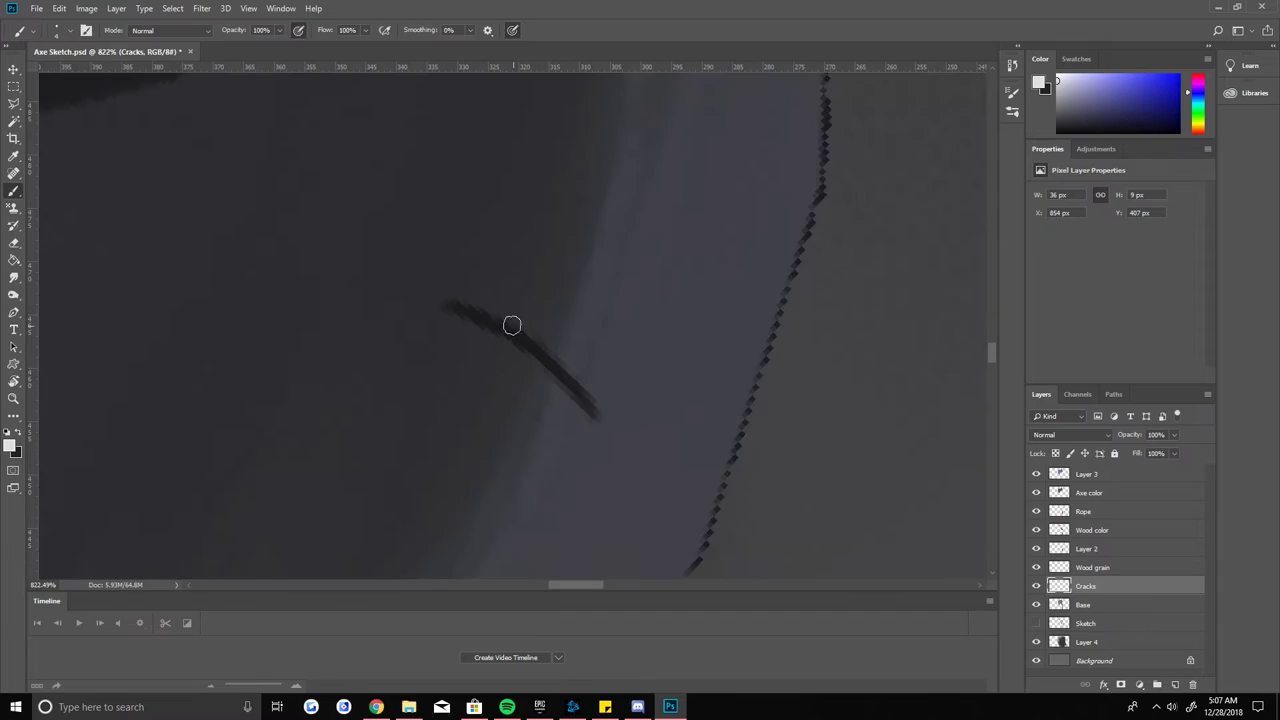
drag(471, 336, 566, 349)
key(ctrl+0)
key(b)
Step: Paint thin dark crack lines across the blade, swapping colours as needed
scroll(517, 229, up, 3)
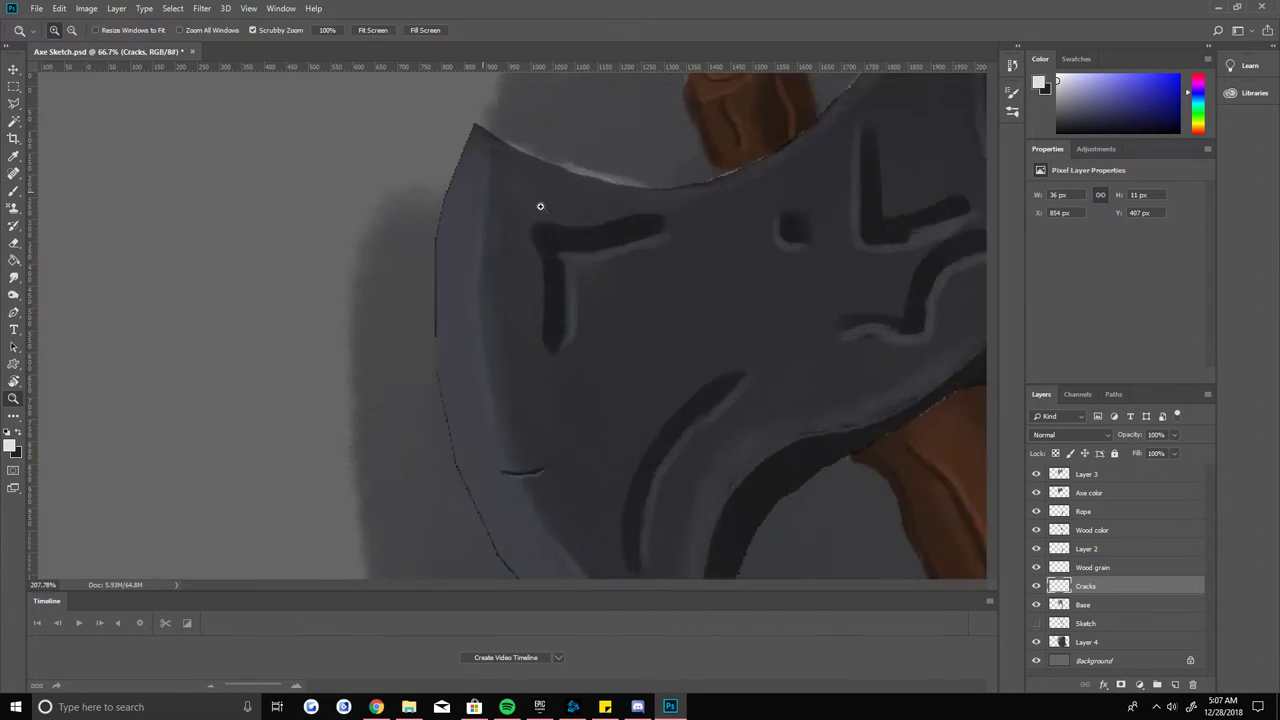
scroll(537, 206, up, 2)
scroll(494, 286, down, 3)
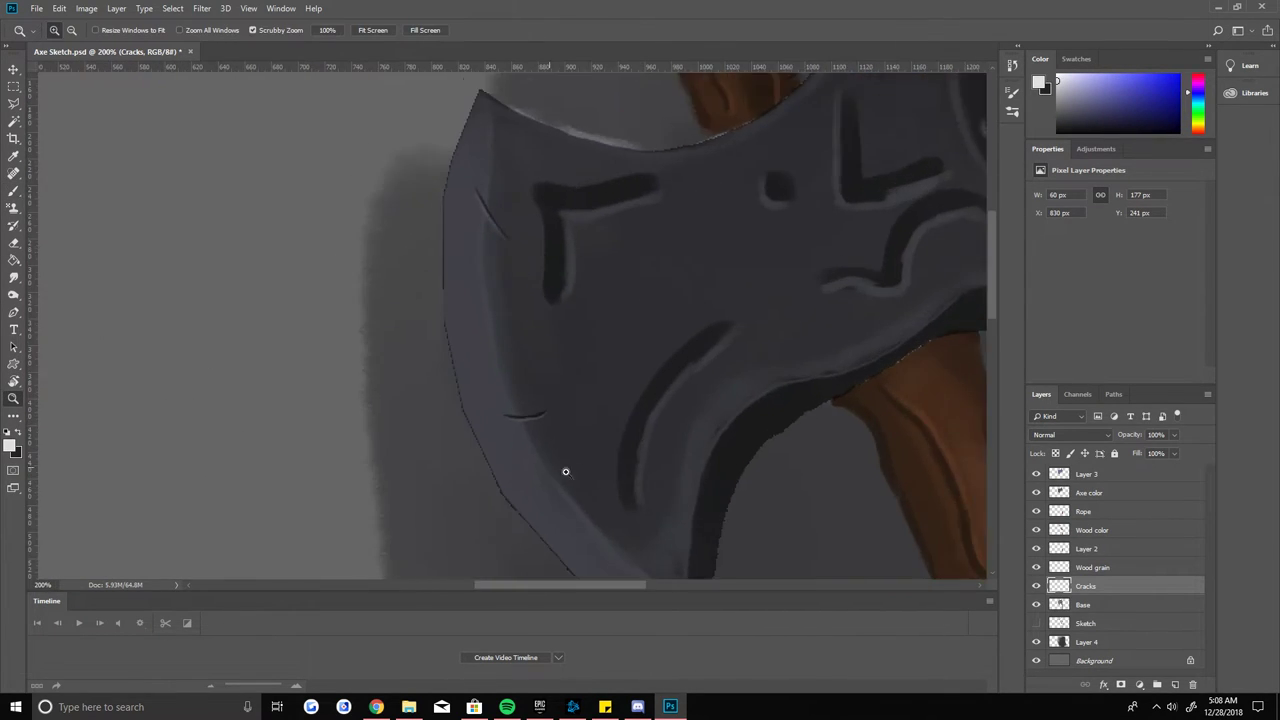
scroll(498, 407, up, 3)
key(x)
scroll(300, 209, down, 3)
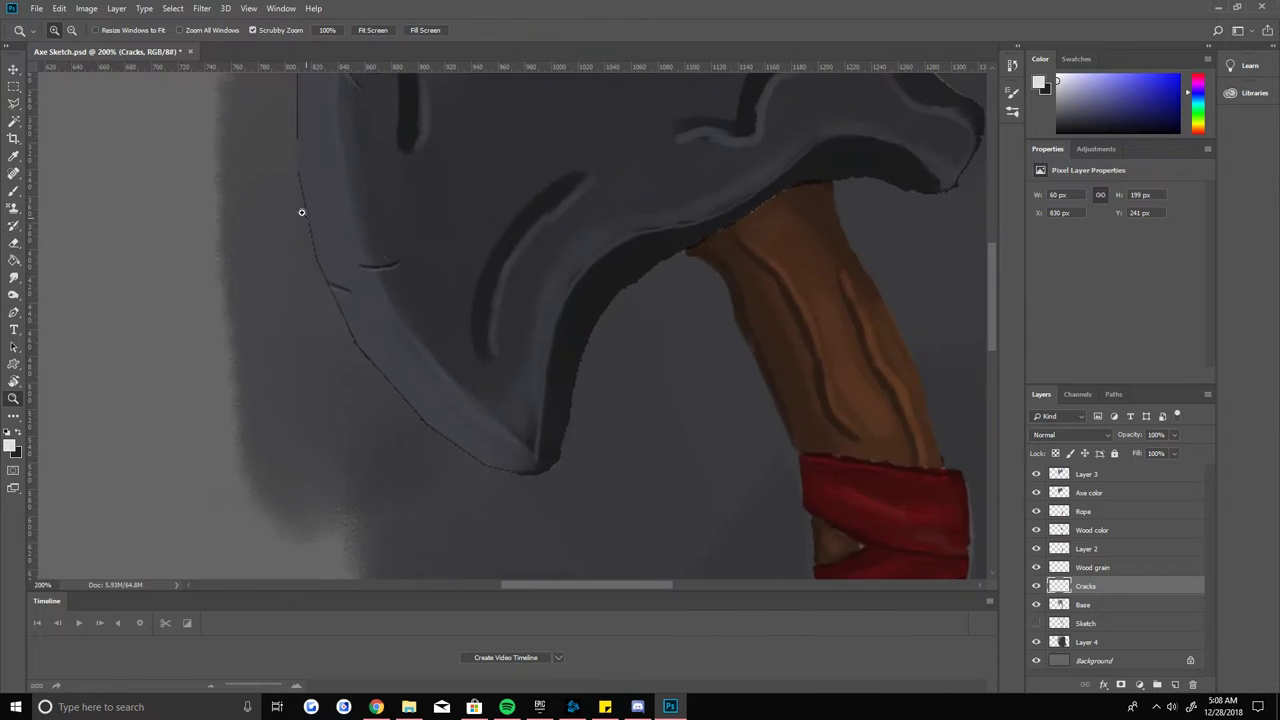
key(b)
key(x)
scroll(243, 254, up, 3)
scroll(368, 262, up, 2)
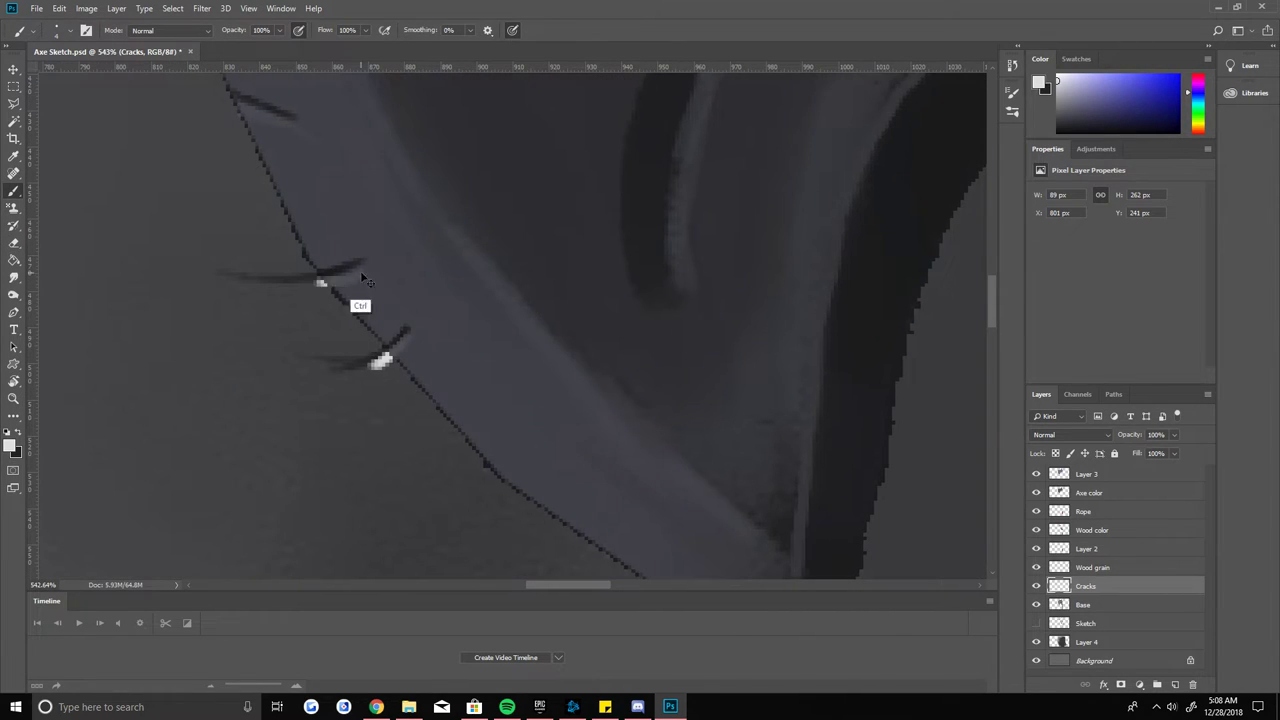
scroll(368, 282, up, 3)
Step: Tidy the crack lines with the Eraser while zooming to check them
key(e)
scroll(363, 226, up, 3)
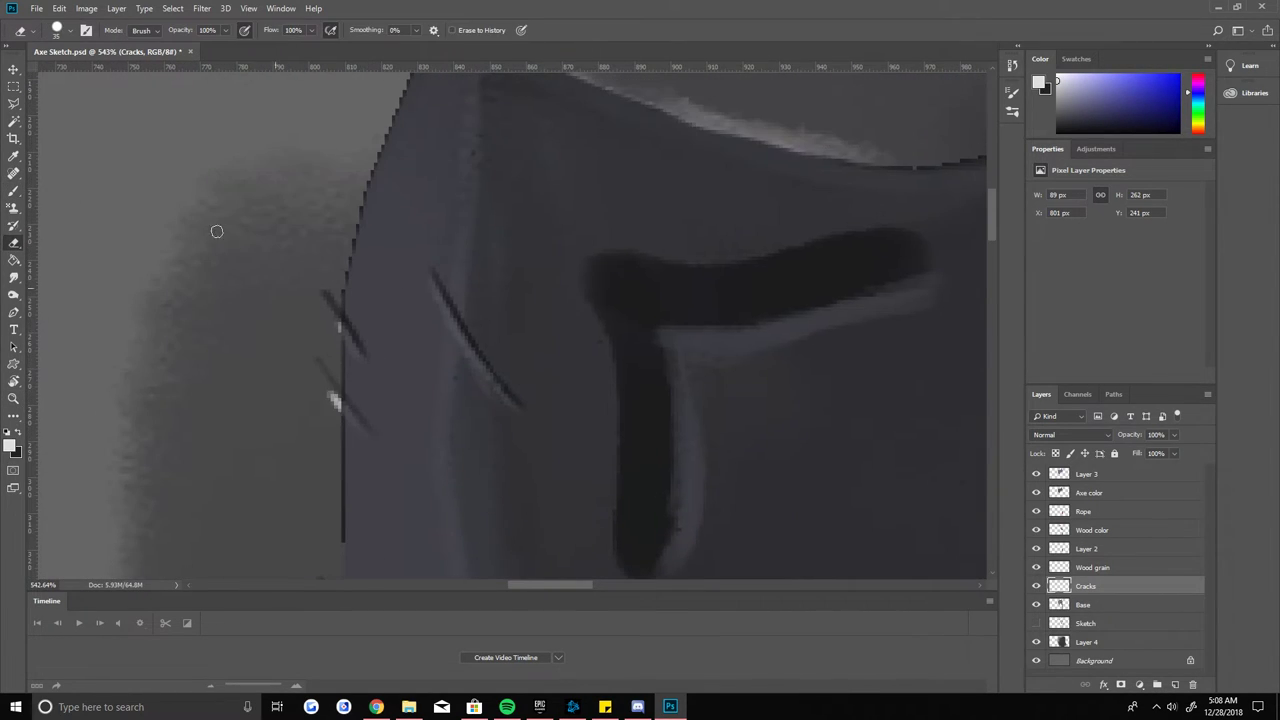
scroll(294, 437, up, 2)
scroll(297, 354, up, 3)
scroll(203, 323, down, 3)
scroll(235, 289, up, 3)
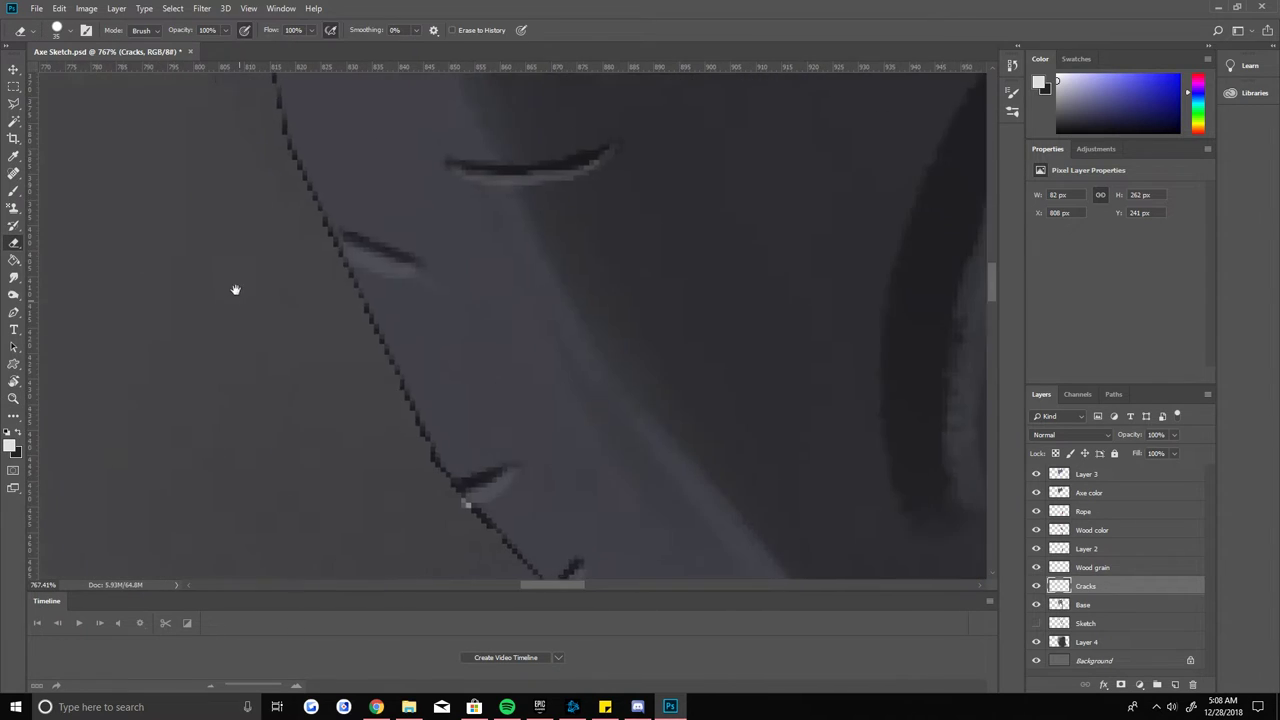
scroll(235, 289, up, 2)
scroll(386, 391, down, 3)
scroll(700, 191, up, 3)
Step: Paint more crack detail on another part of the blade, then select the Base layer
key(b)
key(x)
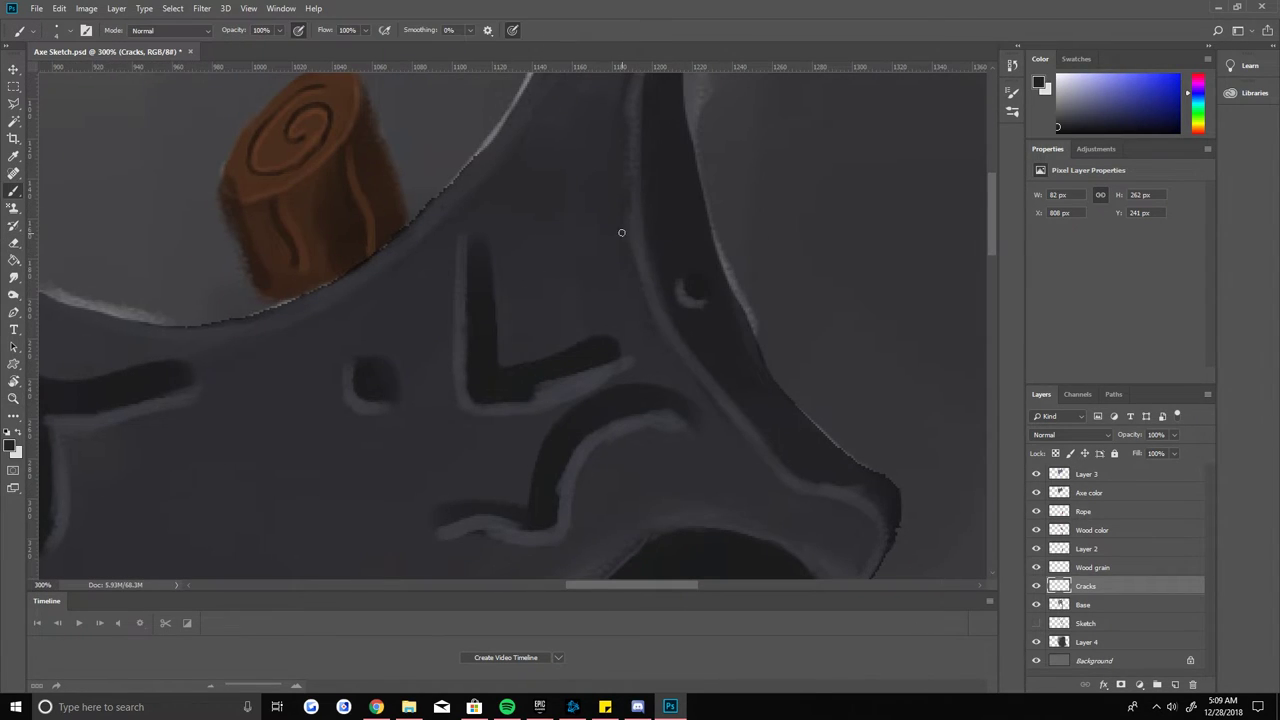
scroll(621, 232, down, 3)
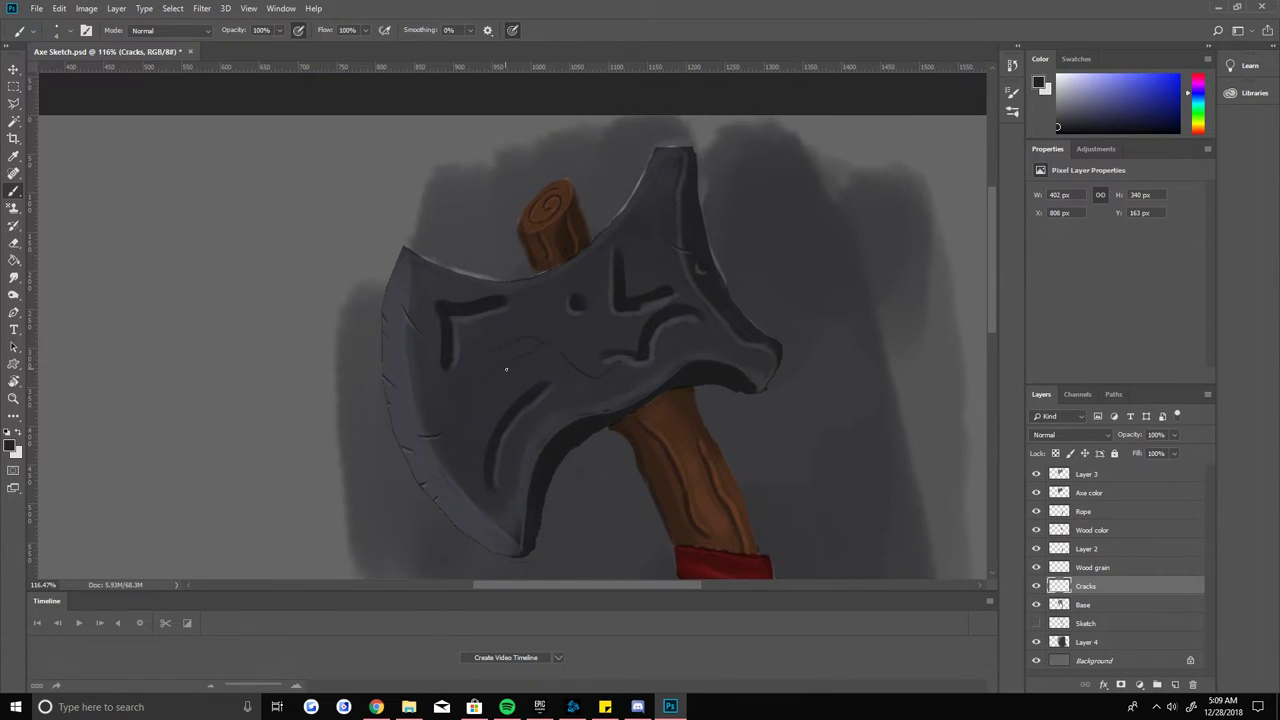
scroll(506, 369, up, 3)
drag(534, 309, 520, 277)
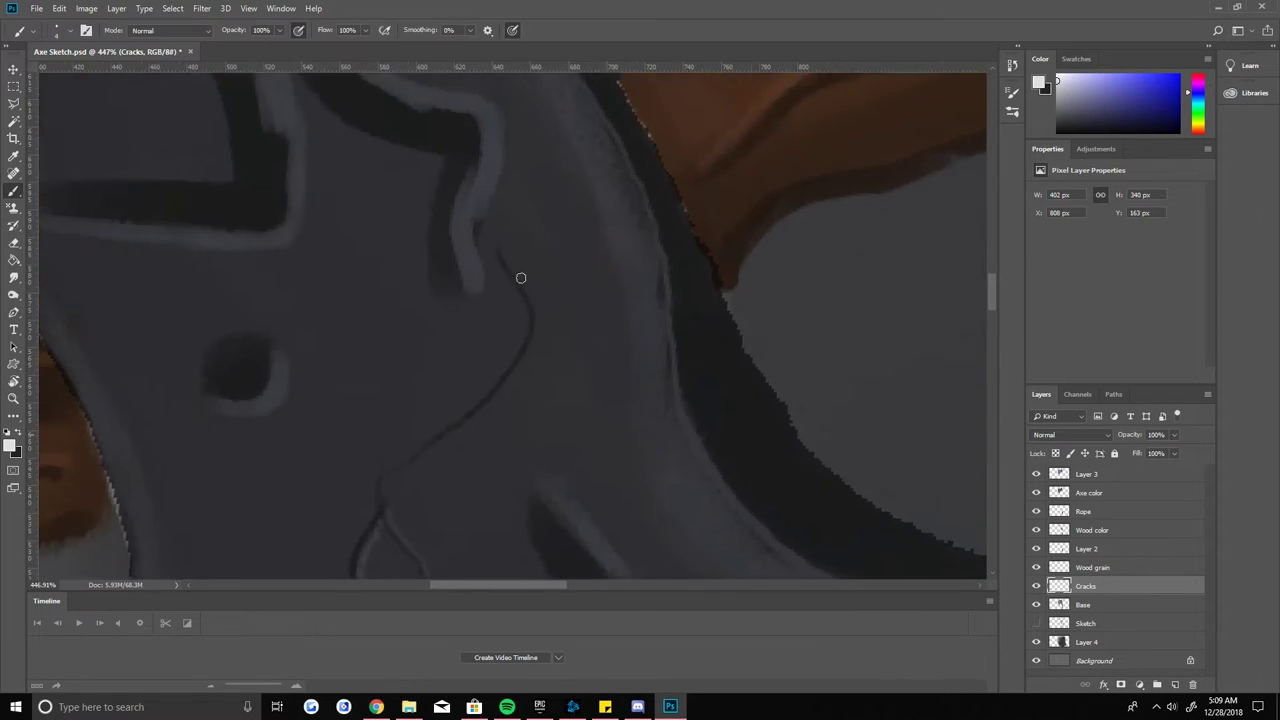
scroll(576, 321, up, 2)
scroll(563, 431, down, 5)
scroll(614, 266, up, 3)
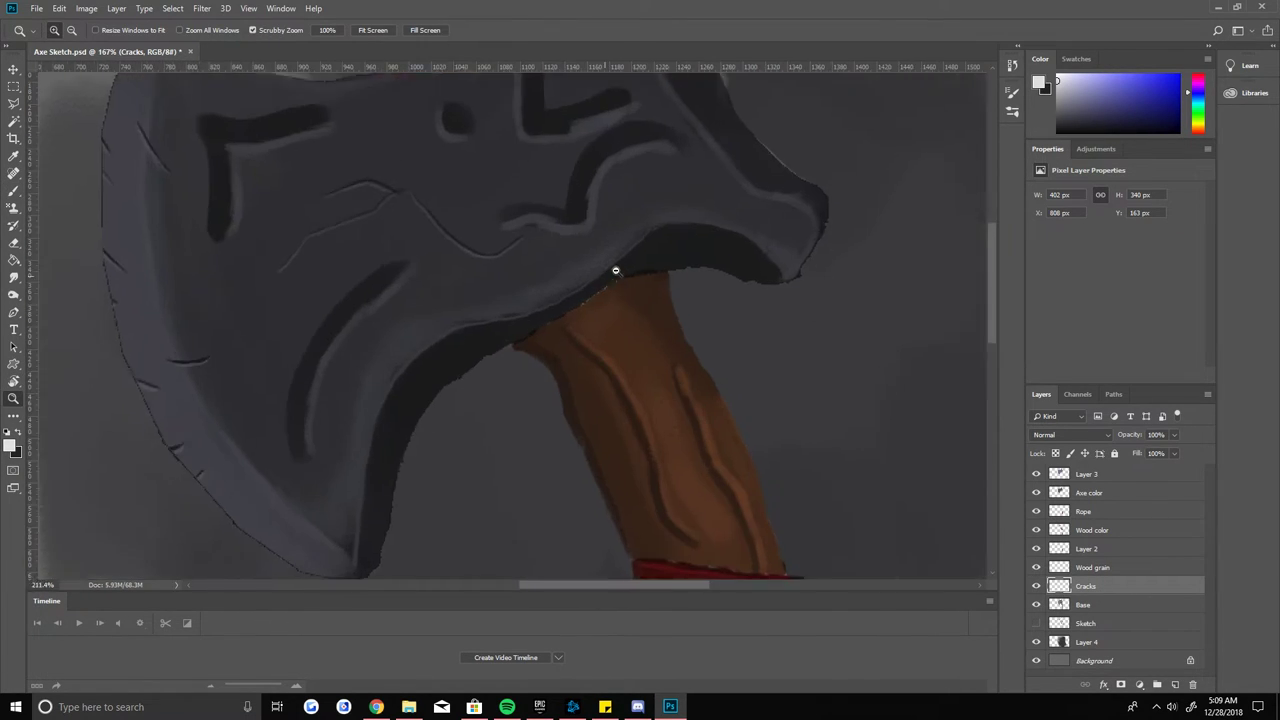
key(b)
click(1092, 567)
click(1082, 608)
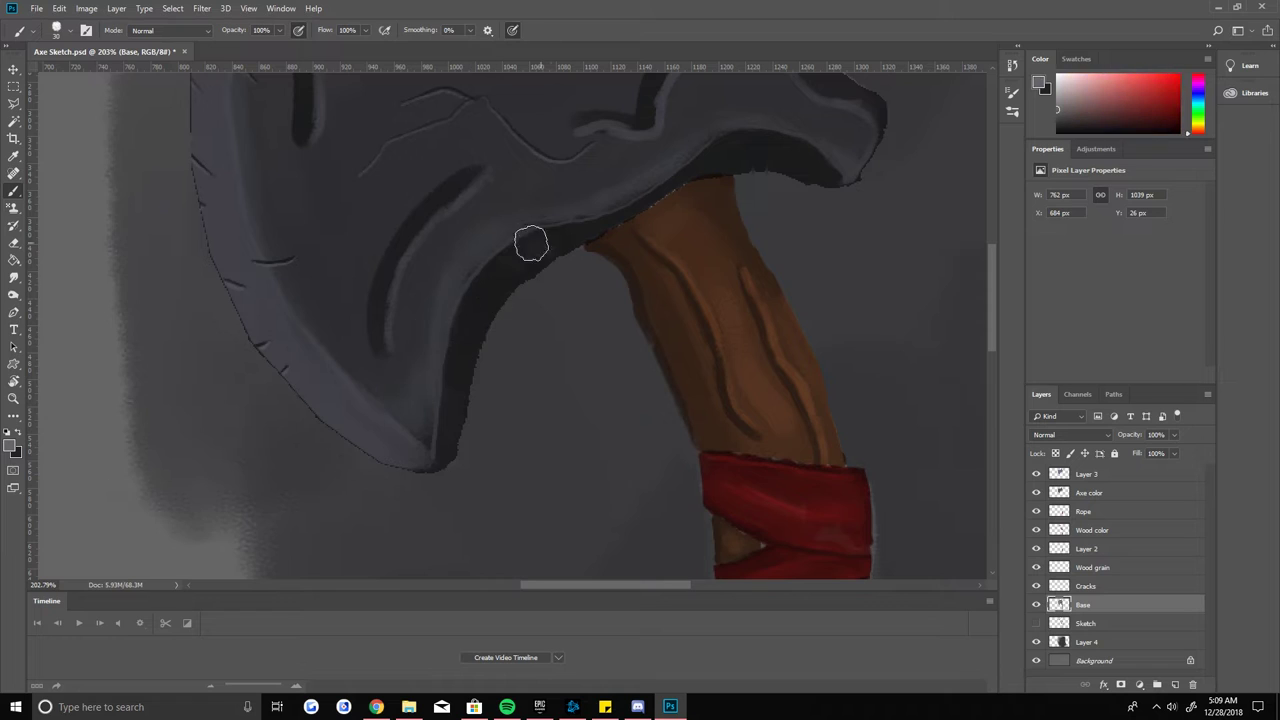
Step: Zoom in and out to inspect the blade's base shading
scroll(549, 243, down, 1)
scroll(640, 250, up, 2)
key(z)
scroll(652, 385, down, 4)
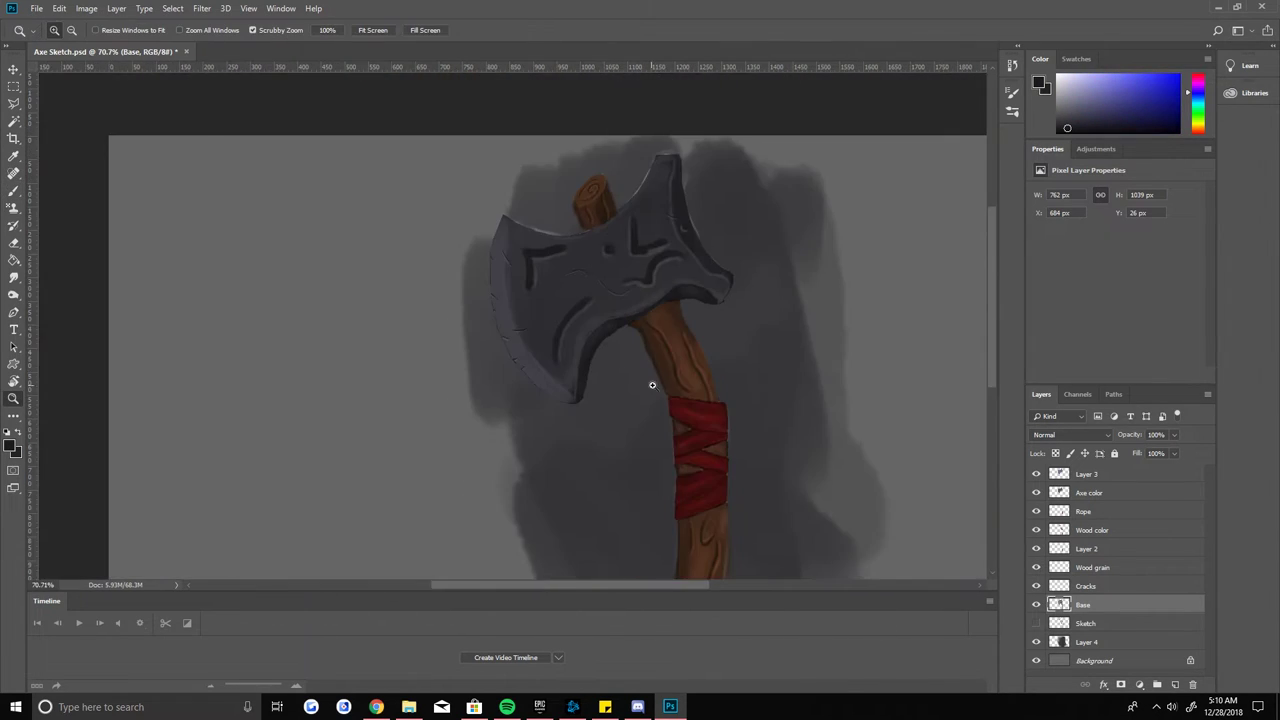
scroll(597, 360, up, 5)
key(b)
scroll(617, 383, down, 3)
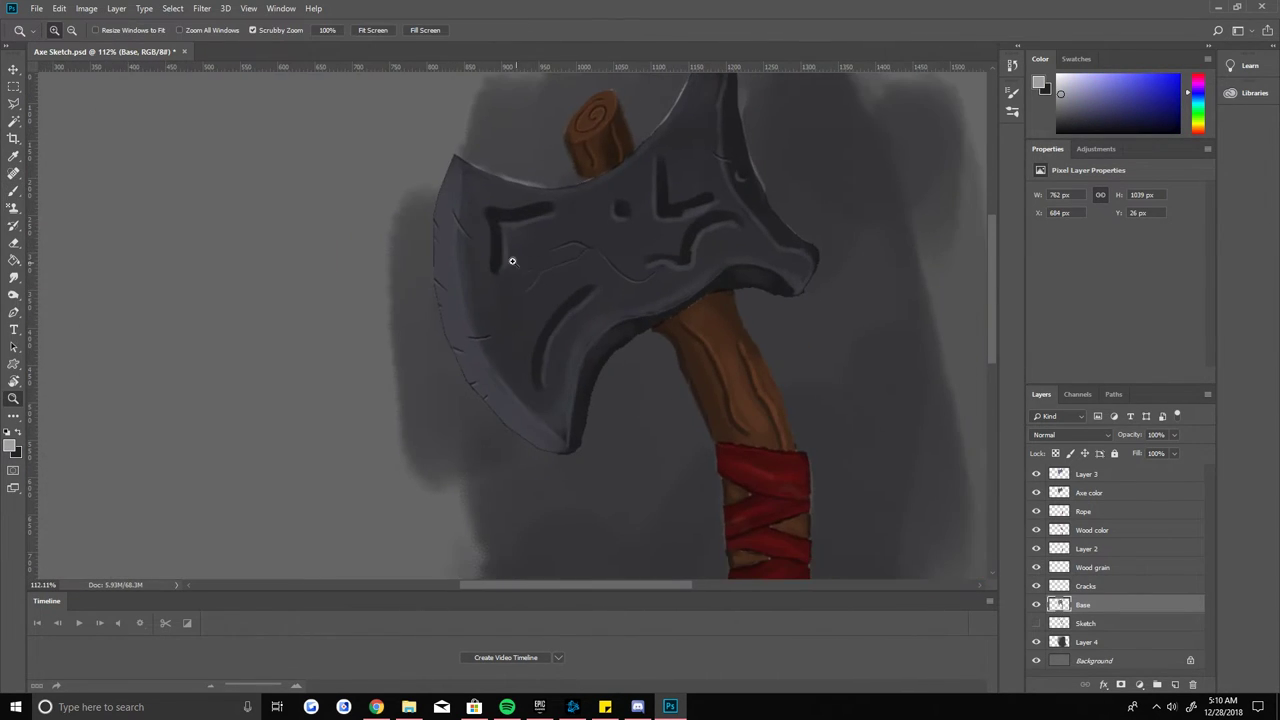
scroll(509, 263, down, 1)
scroll(557, 329, up, 1)
scroll(380, 163, up, 2)
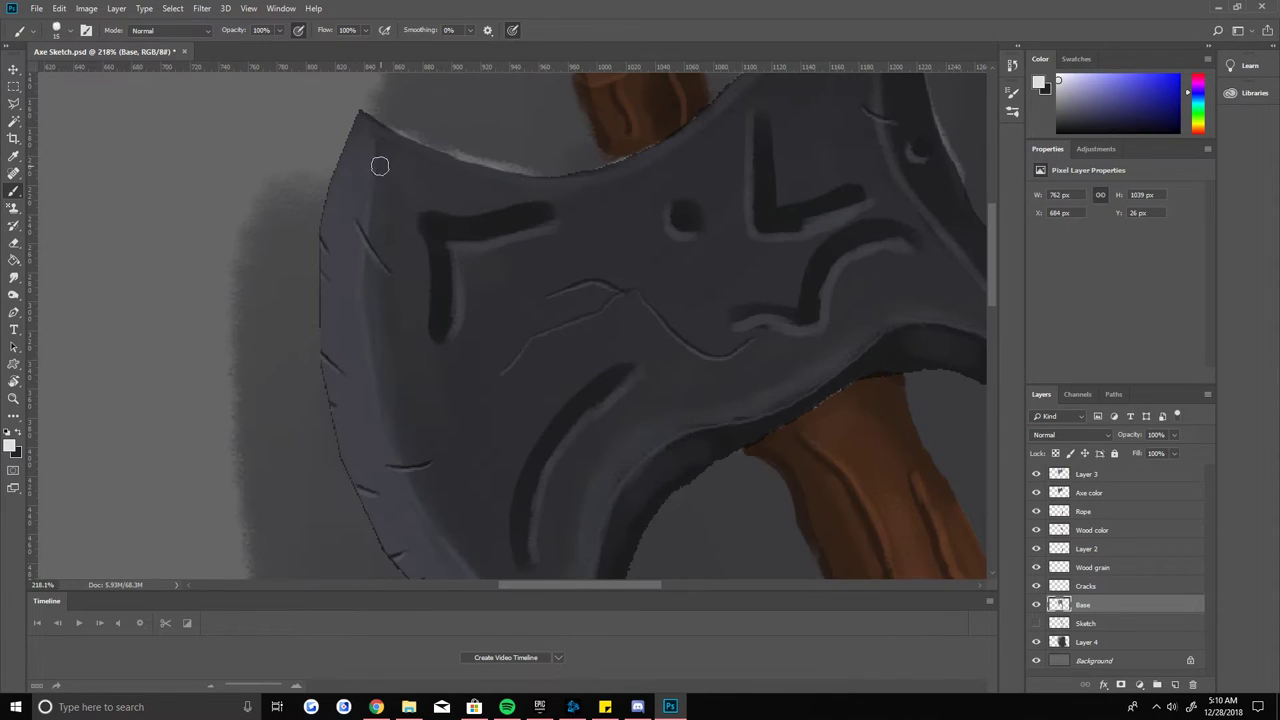
scroll(389, 237, down, 1)
scroll(476, 428, down, 1)
scroll(414, 214, up, 1)
scroll(417, 283, down, 1)
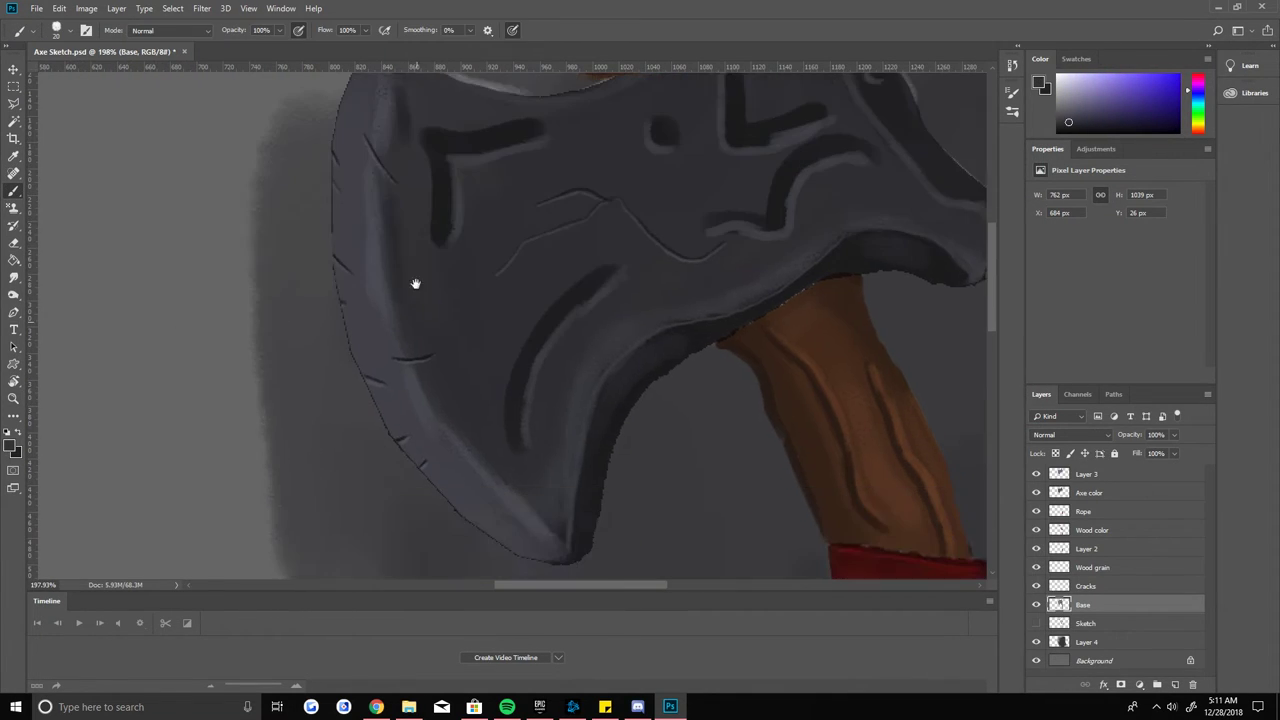
scroll(486, 257, down, 2)
scroll(499, 289, up, 2)
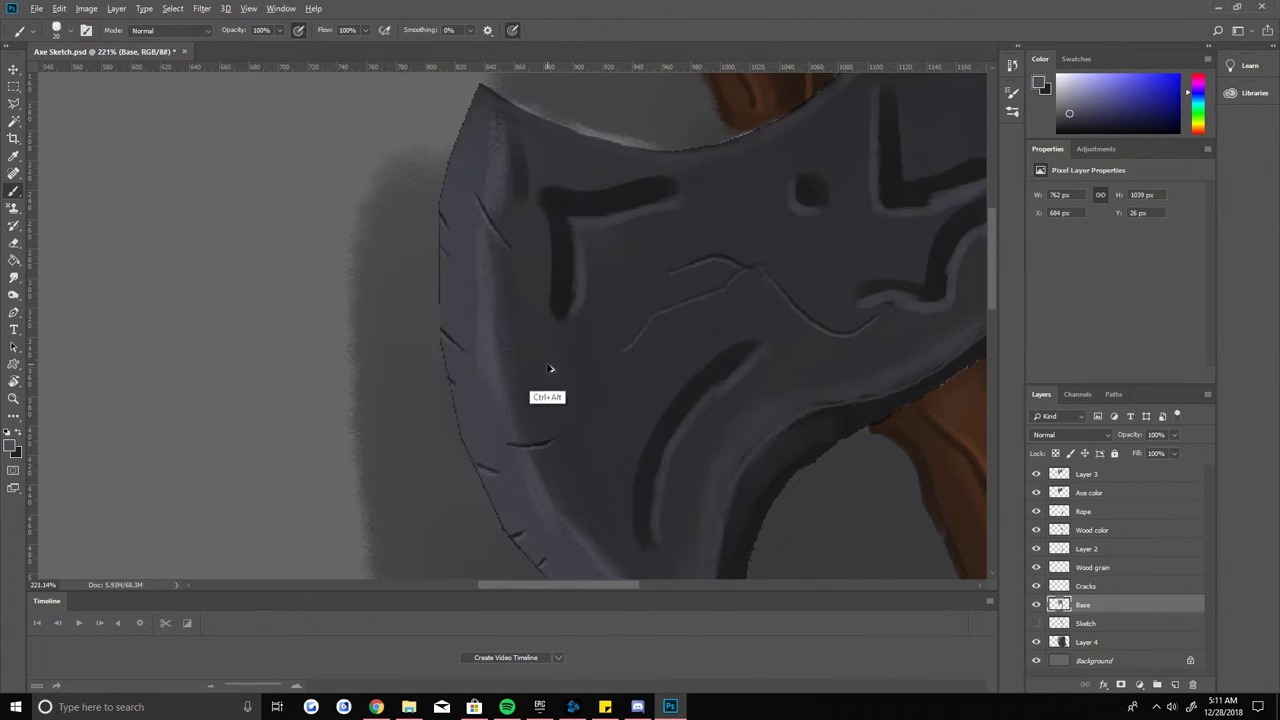
scroll(550, 369, down, 2)
scroll(649, 263, up, 2)
scroll(628, 300, down, 1)
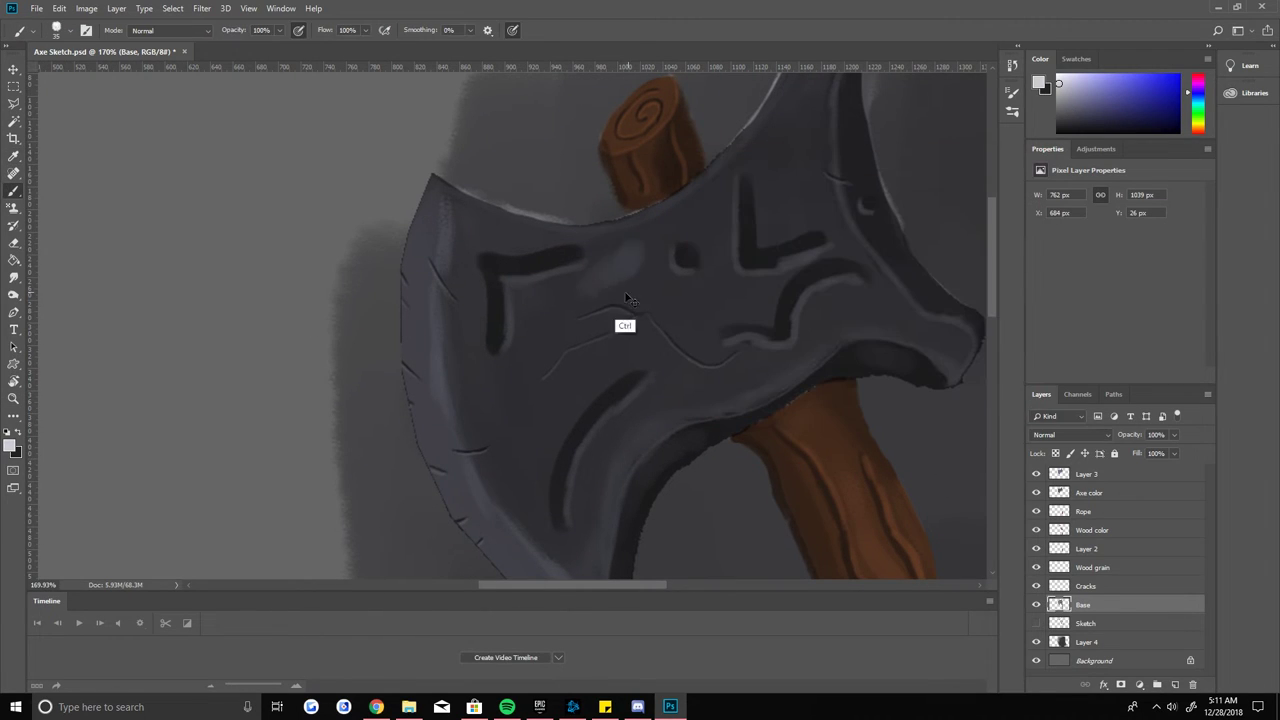
scroll(600, 263, down, 1)
scroll(520, 329, down, 1)
scroll(529, 357, up, 3)
scroll(529, 357, down, 1)
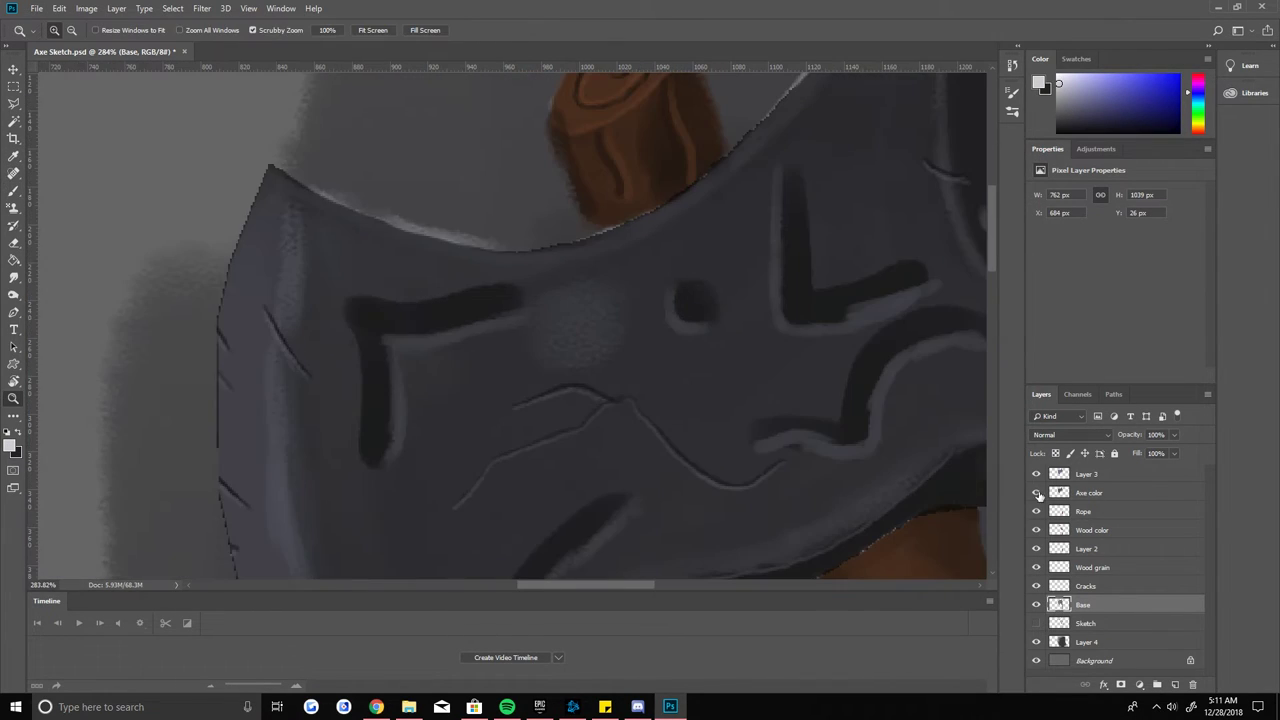
Step: With Axe color hidden, blend the bright upper-blade patch using sampled light grey
click(1036, 493)
key(b)
alt+click(564, 306)
mouse_move(563, 306)
mouse_down()
mouse_move(429, 400)
mouse_move(622, 238)
mouse_move(737, 286)
mouse_move(585, 199)
mouse_up()
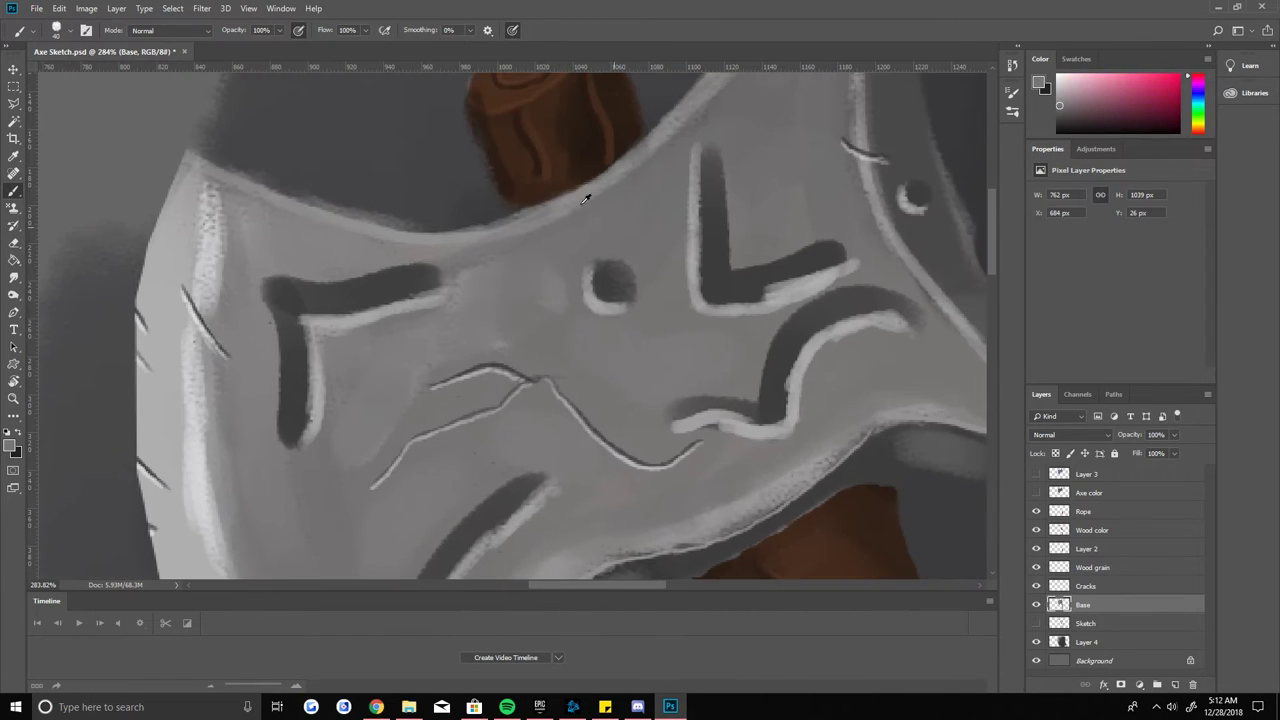
key(z)
drag(645, 231, 514, 363)
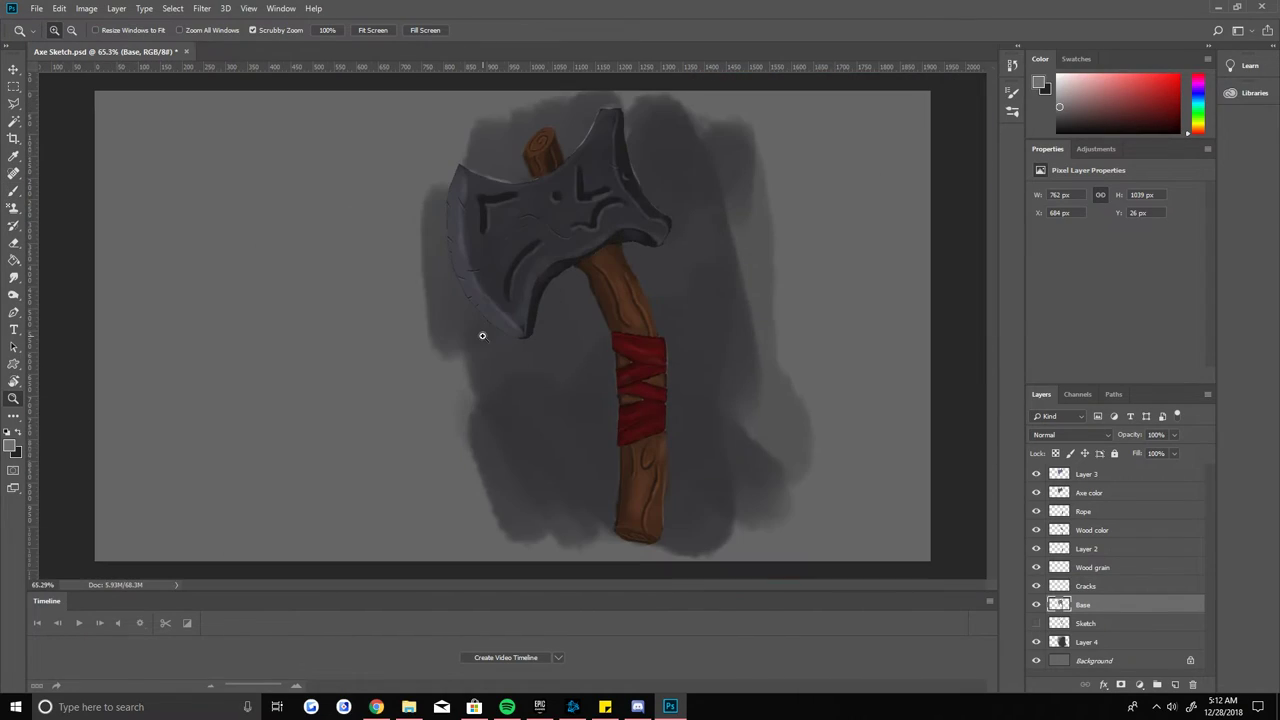
click(1036, 493)
click(1098, 490)
Step: Add a new layer named 'glow' and choose bright green as the paint colour
key(ctrl+shift+n)
text(glow)
key(Return)
click(429, 309)
click(9, 447)
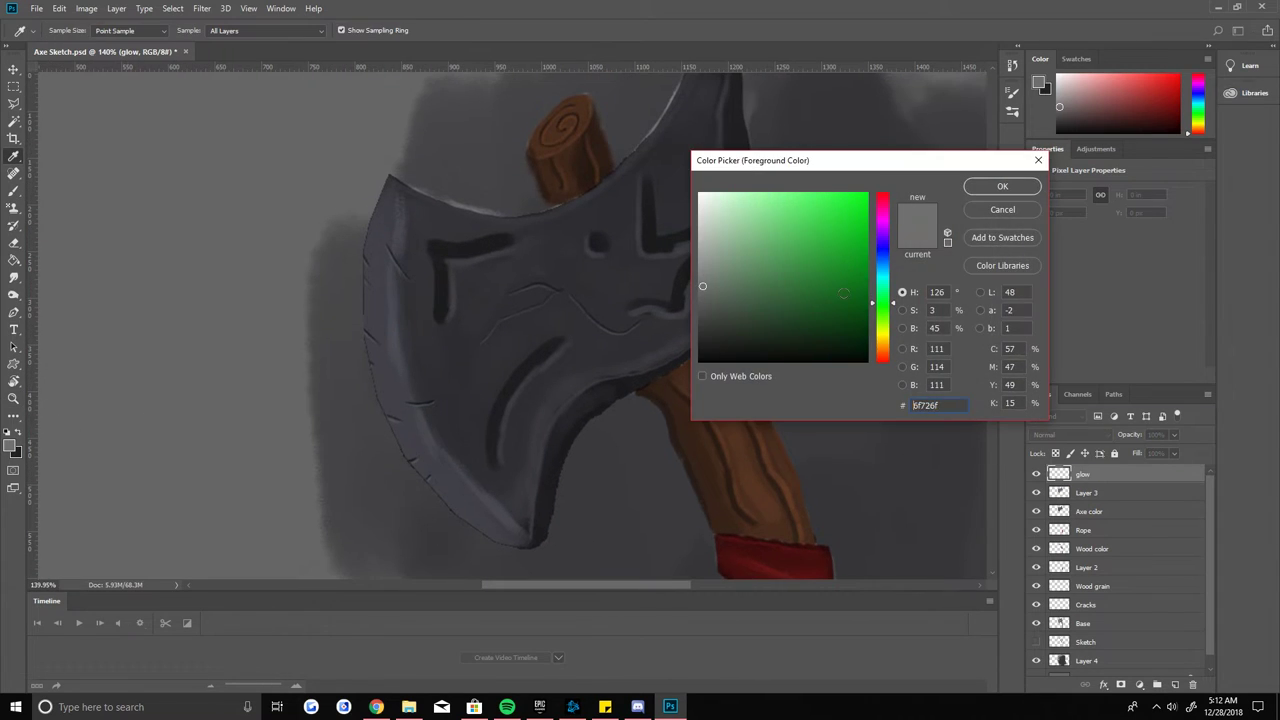
click(1000, 163)
Step: Paint bright green over the blade's L-shaped, curved and wavy runes
mouse_move(440, 385)
mouse_down()
mouse_move(440, 240)
mouse_move(590, 212)
mouse_up()
mouse_move(687, 480)
mouse_down()
mouse_move(697, 263)
mouse_move(592, 365)
mouse_up()
drag(600, 300, 300, 530)
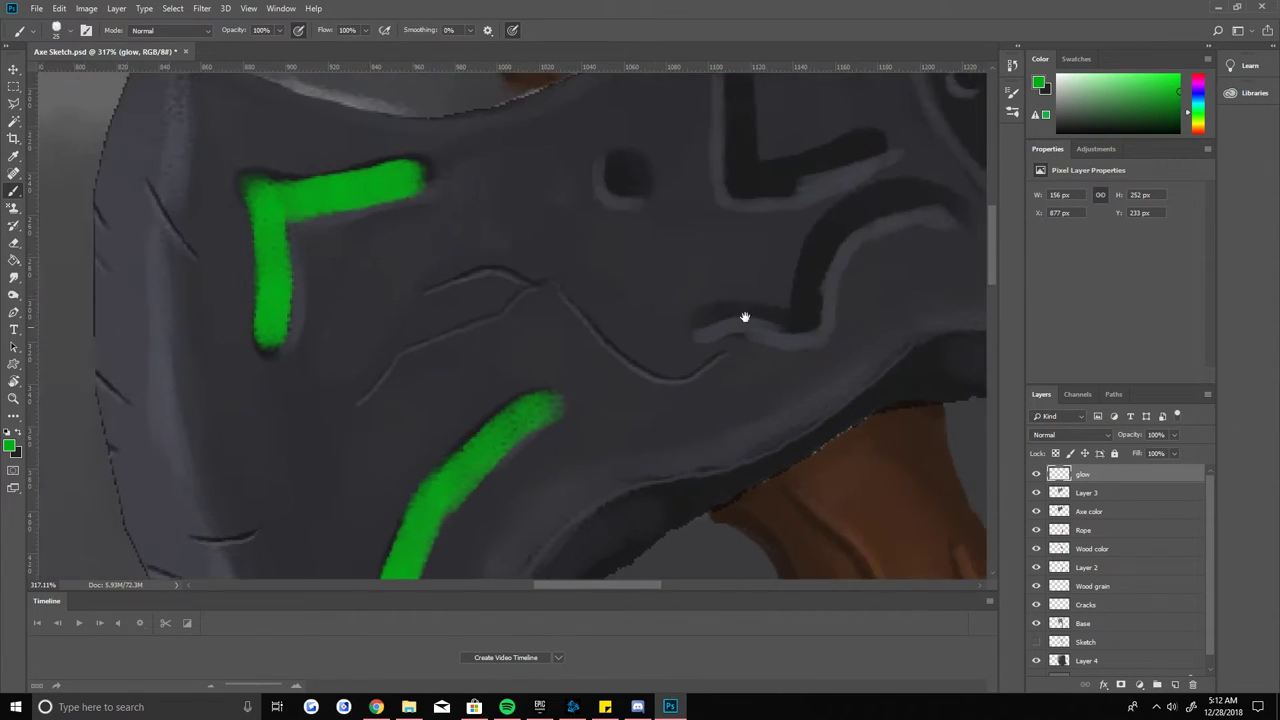
drag(835, 285, 605, 390)
scroll(615, 392, up, 2)
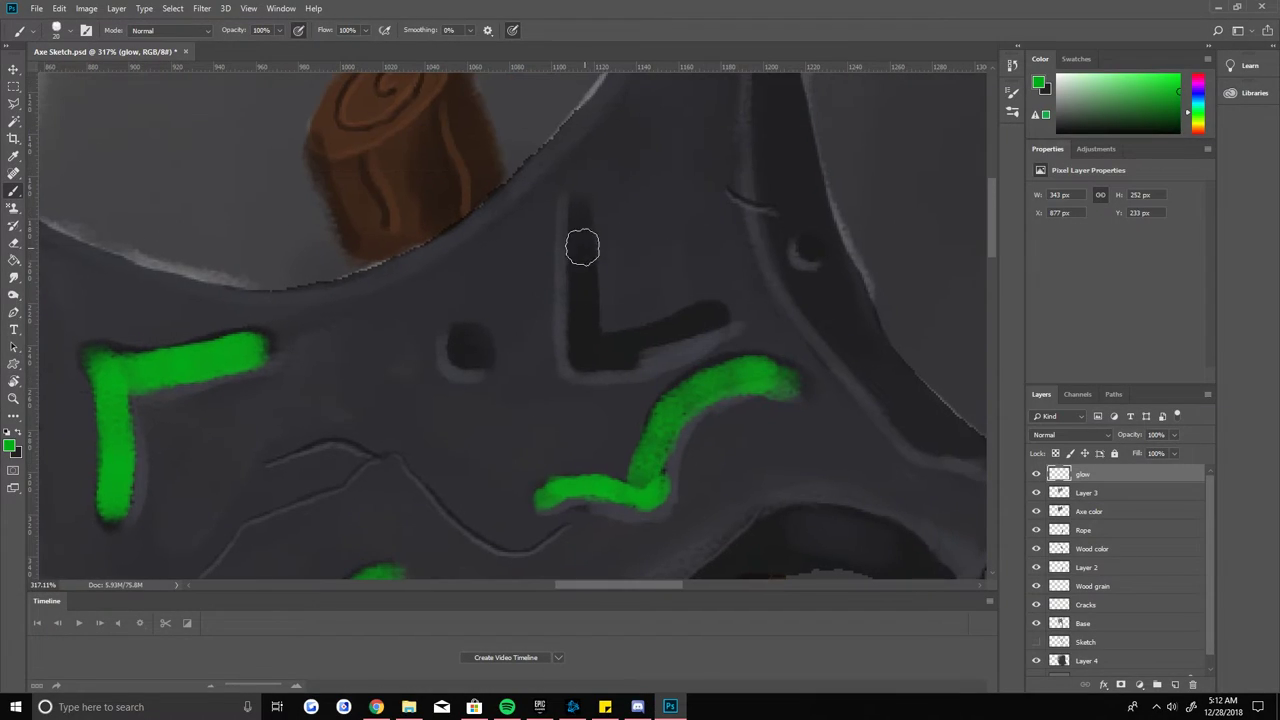
mouse_move(583, 229)
mouse_down()
mouse_move(720, 340)
mouse_move(552, 324)
mouse_up()
Step: Apply an Outer Glow effect to the glow layer and set its glow colour
key(z)
click(1103, 684)
click(1156, 668)
click(846, 271)
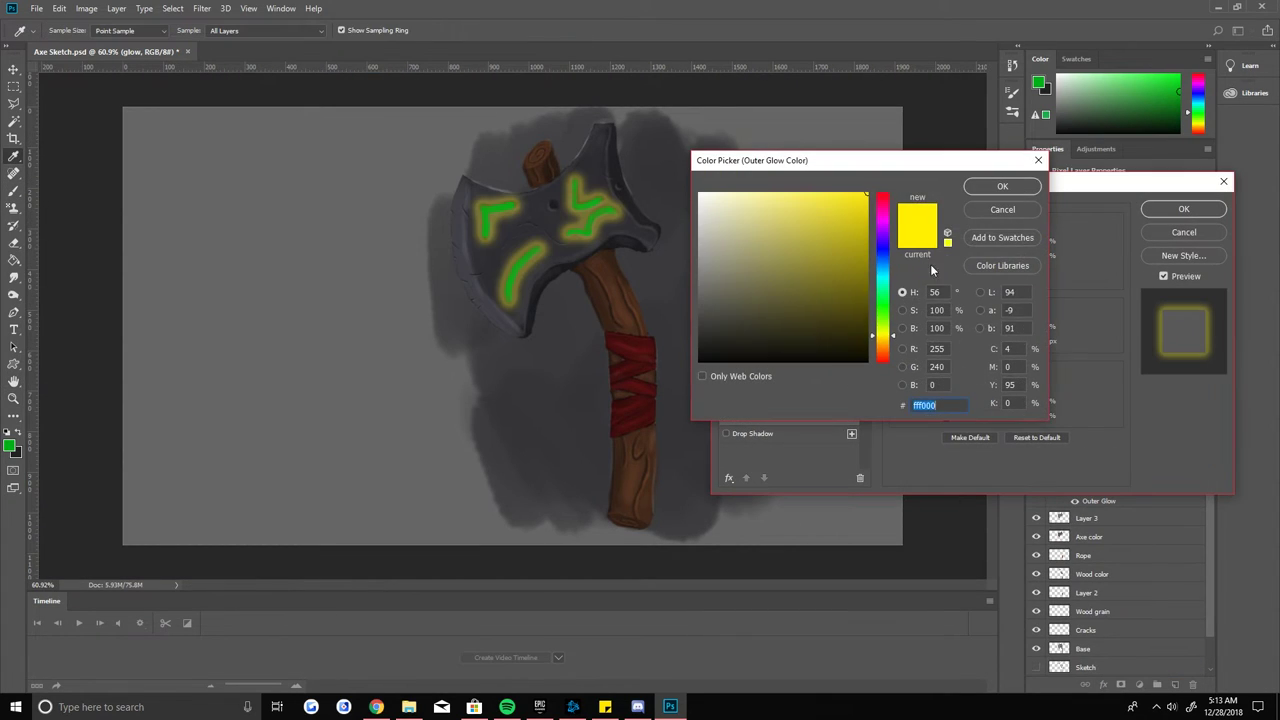
click(1000, 183)
click(1180, 206)
Step: Add small green touch-up marks on the blade, undoing a stray dot in its hole
scroll(715, 274, up, 5)
key(b)
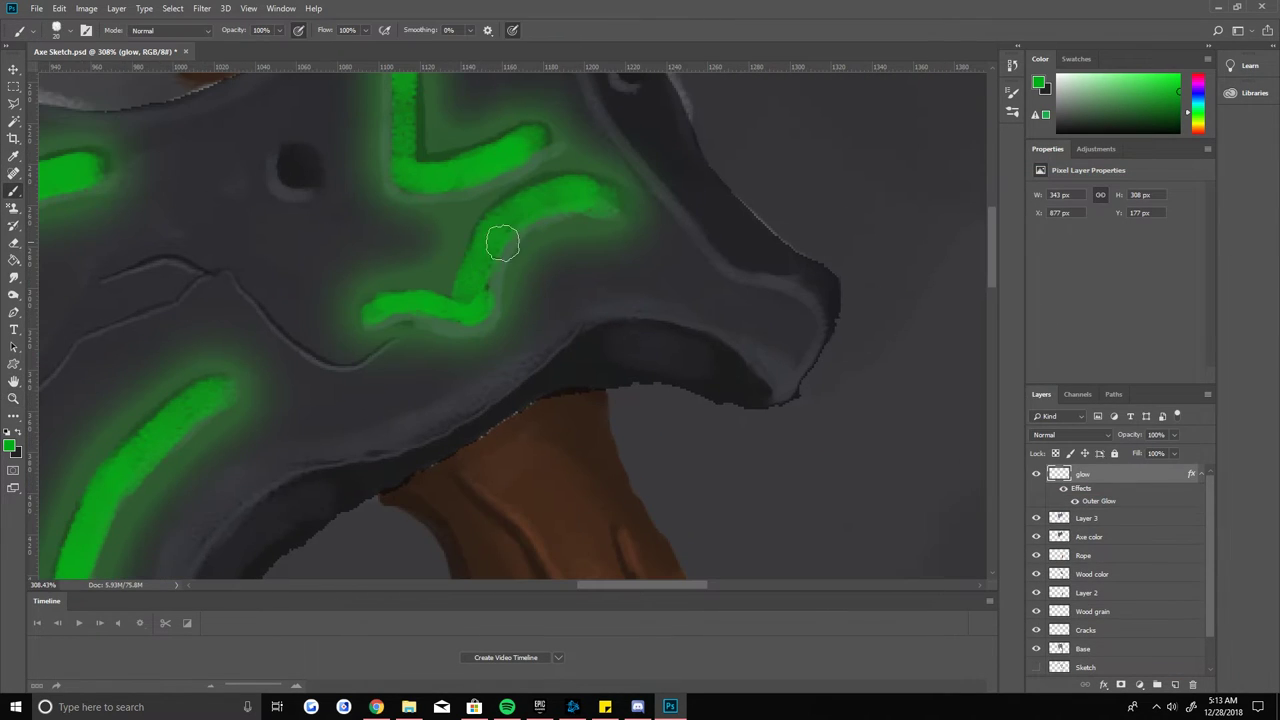
scroll(400, 309, down, 2)
scroll(343, 320, up, 4)
scroll(560, 250, down, 5)
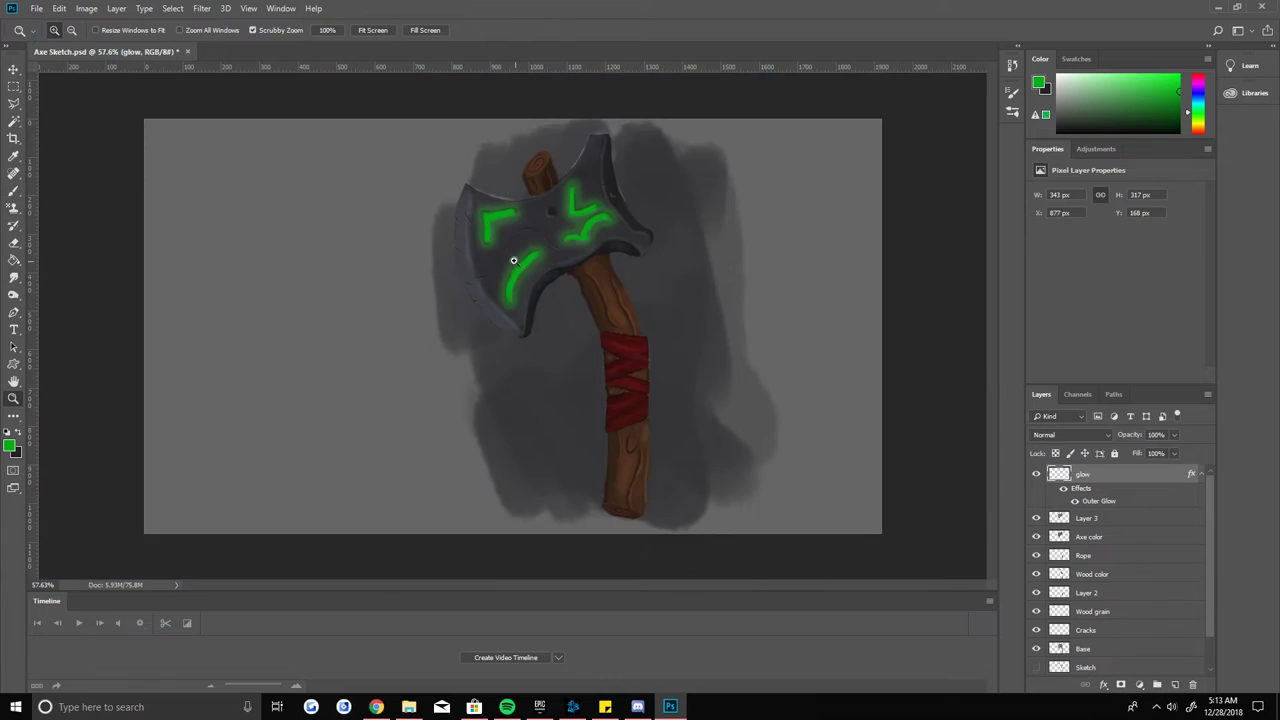
scroll(537, 423, up, 4)
scroll(637, 204, up, 3)
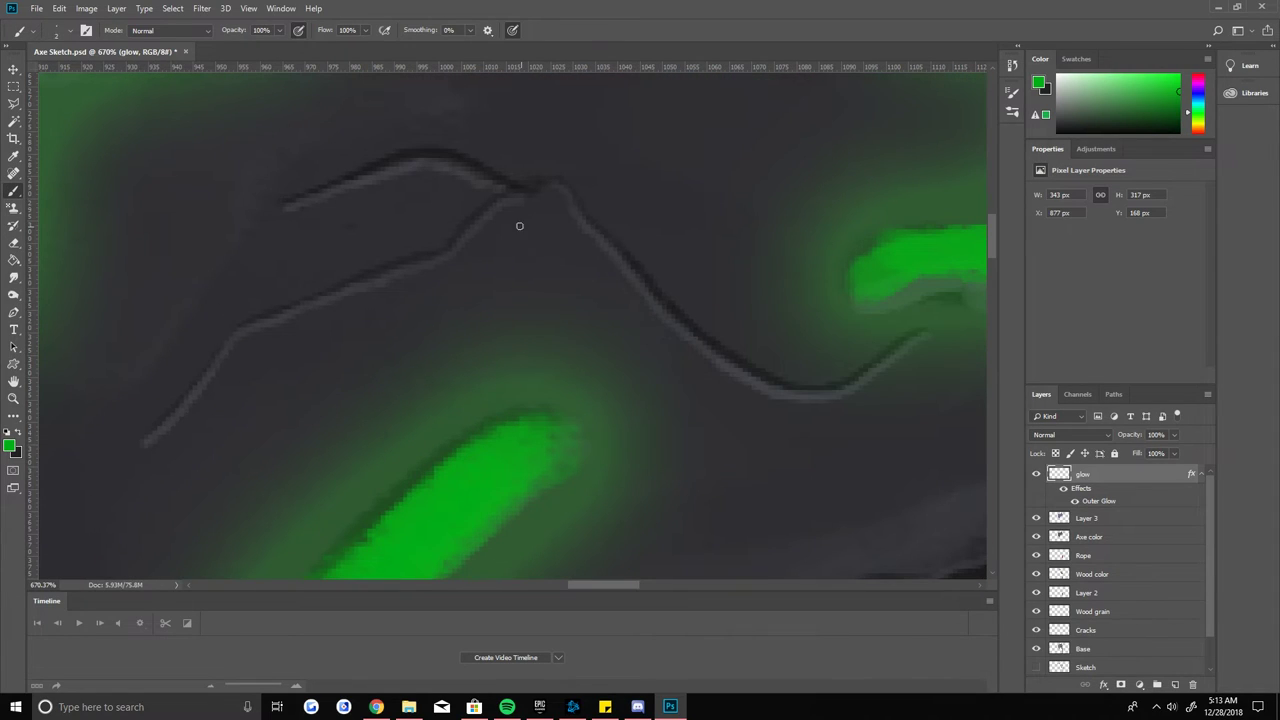
drag(517, 200, 186, 391)
mouse_move(286, 206)
mouse_down()
mouse_move(686, 326)
mouse_move(930, 332)
mouse_up()
key(z)
scroll(621, 220, down, 6)
scroll(843, 257, up, 3)
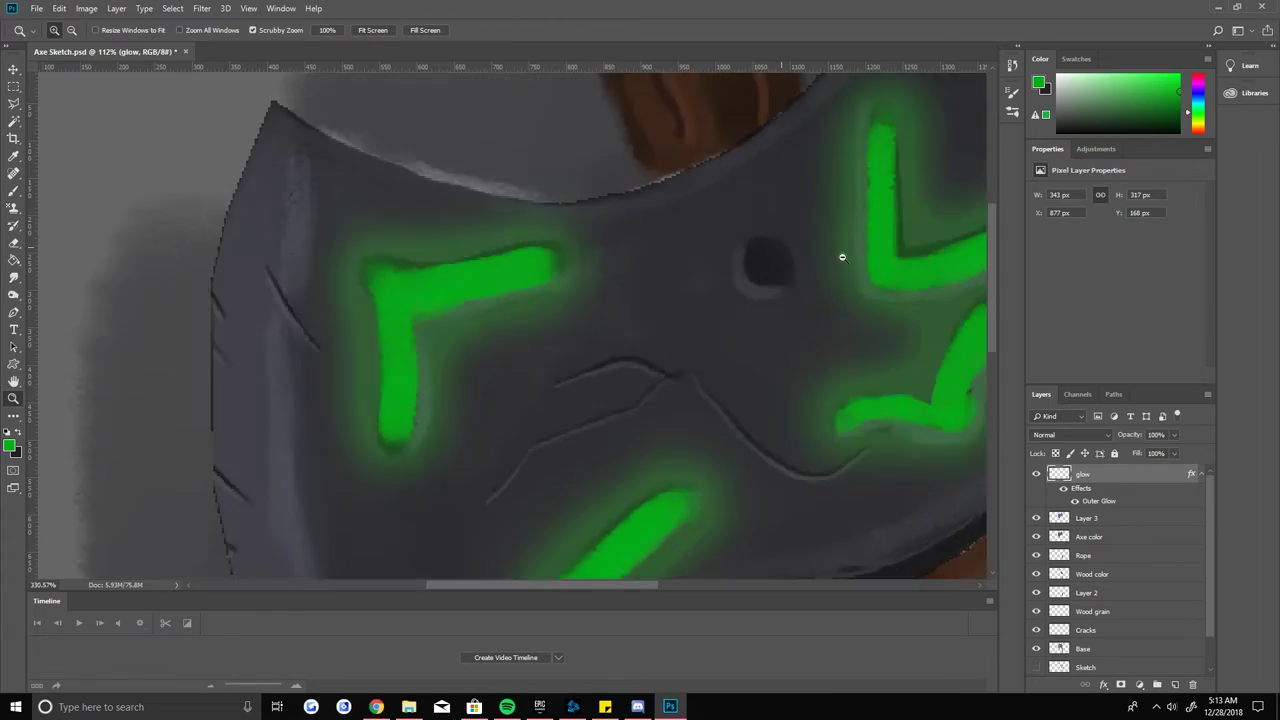
key(b)
scroll(771, 271, up, 3)
click(771, 271)
scroll(808, 280, down, 3)
key(ctrl+z)
Step: Zoom back out and reset the colours to default black and white
key(z)
scroll(790, 300, down, 4)
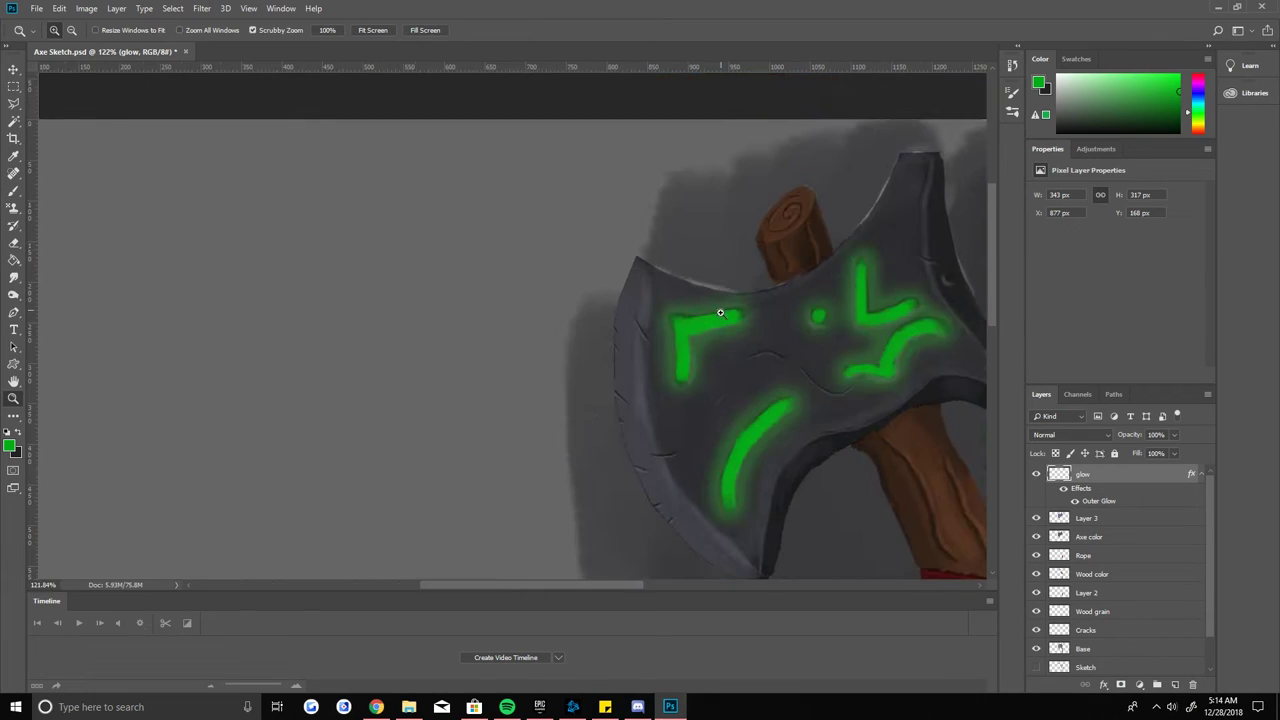
scroll(749, 273, down, 1)
key(ctrl+shift+alt+n)
Step: On the Base layer, drop the selection and erase stray paint along the blade's top edge
key(d)
key(b)
scroll(1034, 505, up, 1)
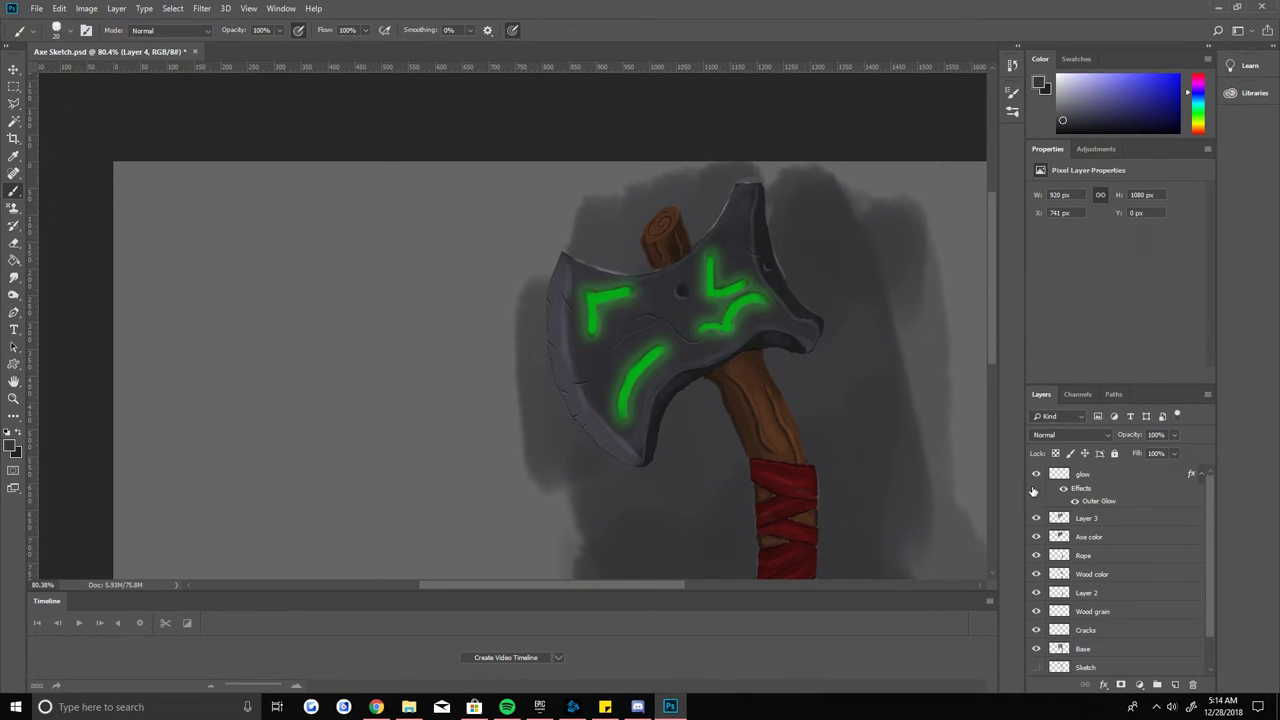
click(1127, 652)
key(e)
scroll(546, 344, up, 3)
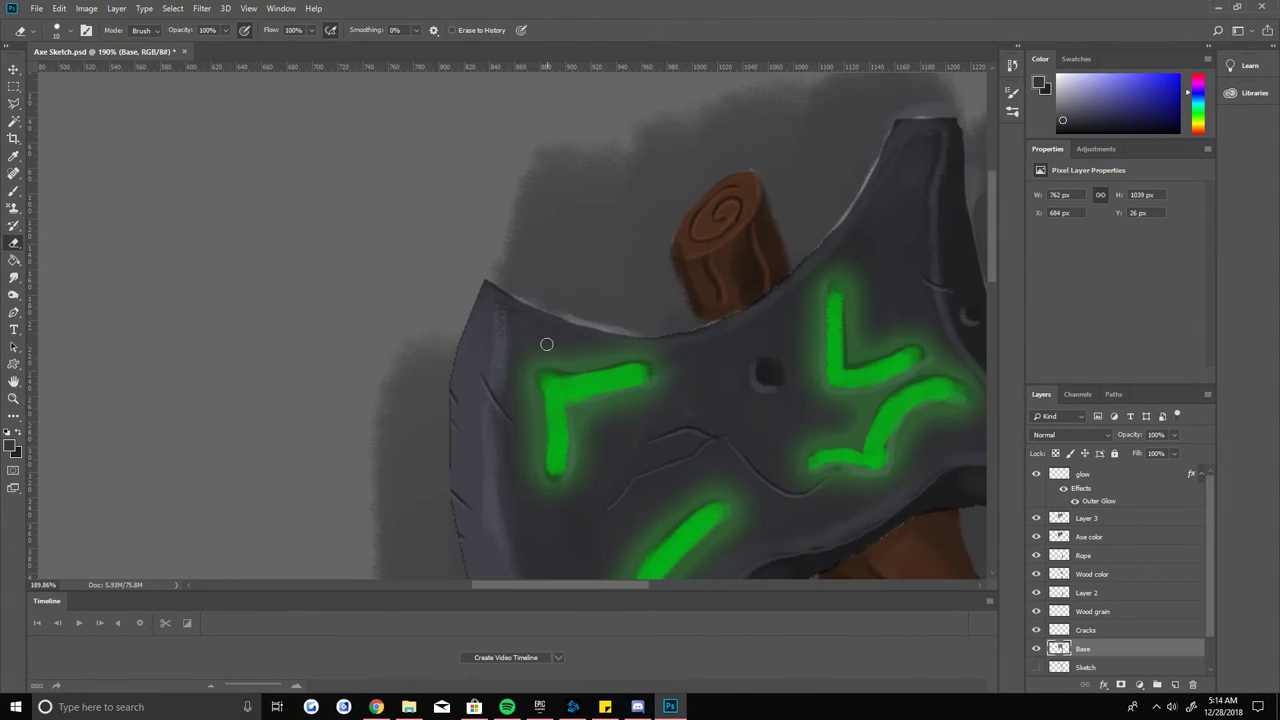
key(ctrl+d)
key(e)
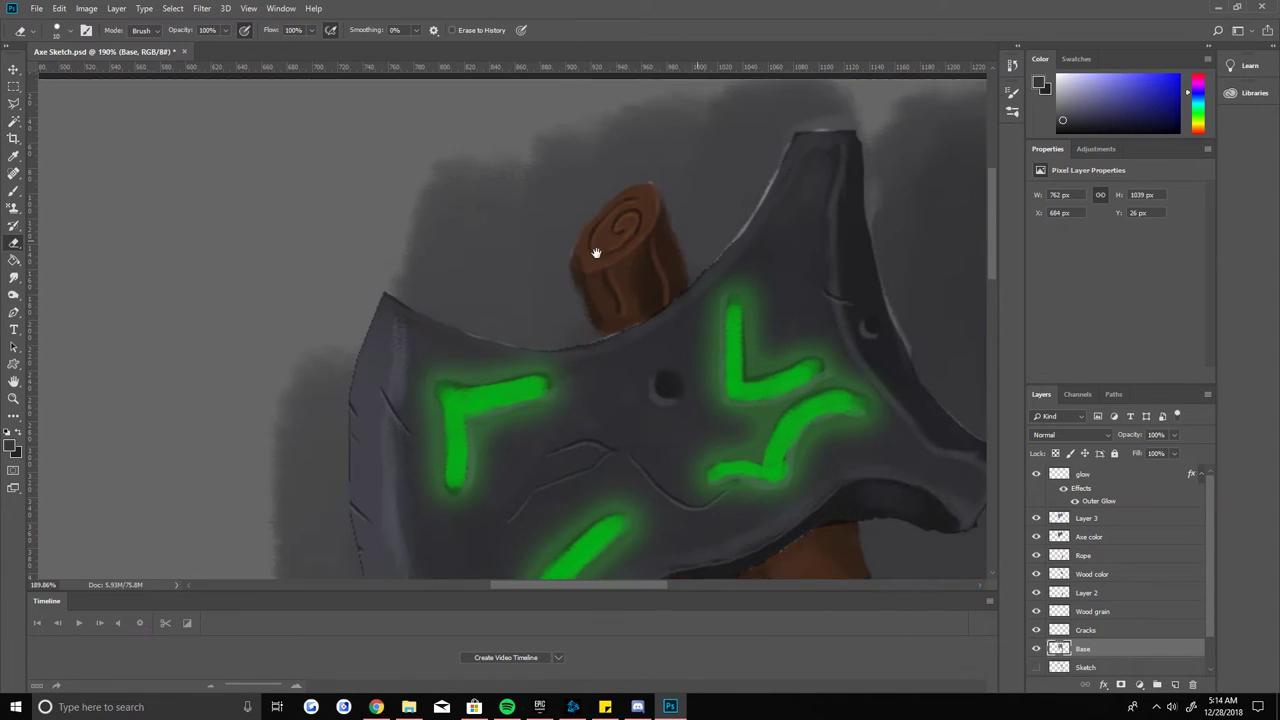
scroll(594, 251, up, 3)
scroll(664, 150, up, 2)
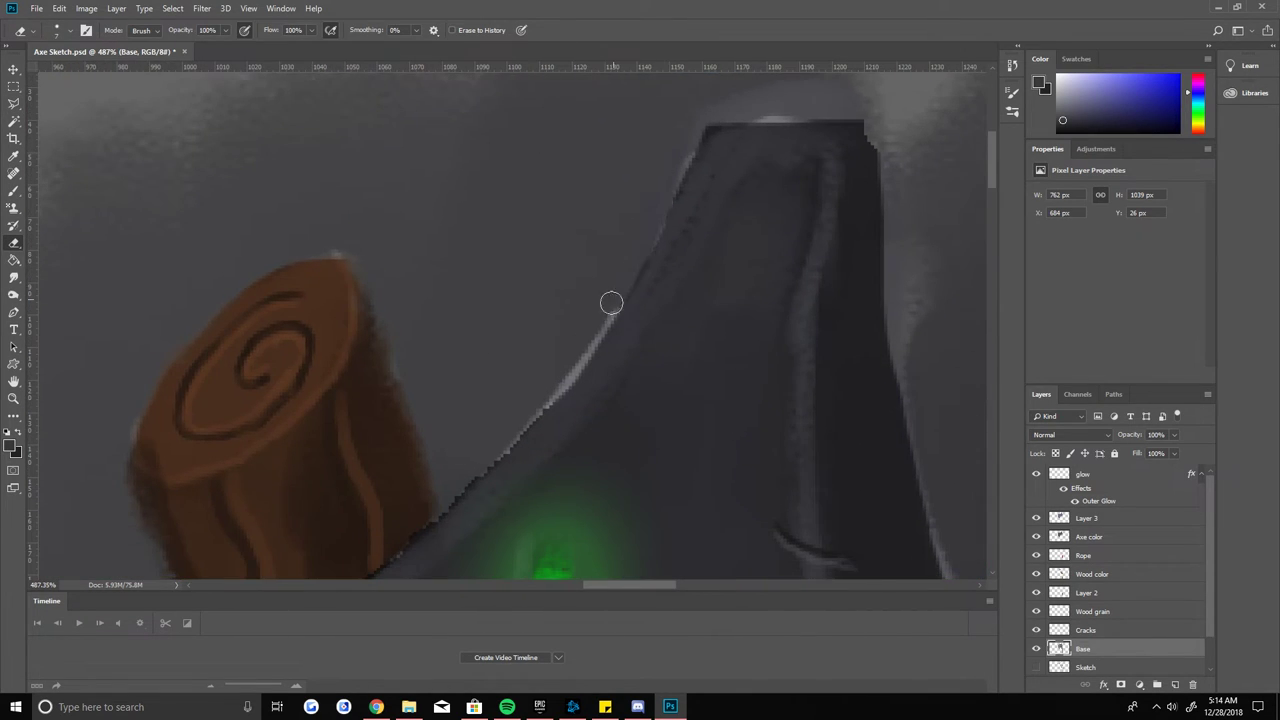
Step: Erase leftover paint around the blade tip on Layer 4 and Layer 3
key(z)
scroll(611, 290, down, 3)
scroll(590, 286, down, 5)
scroll(635, 236, up, 2)
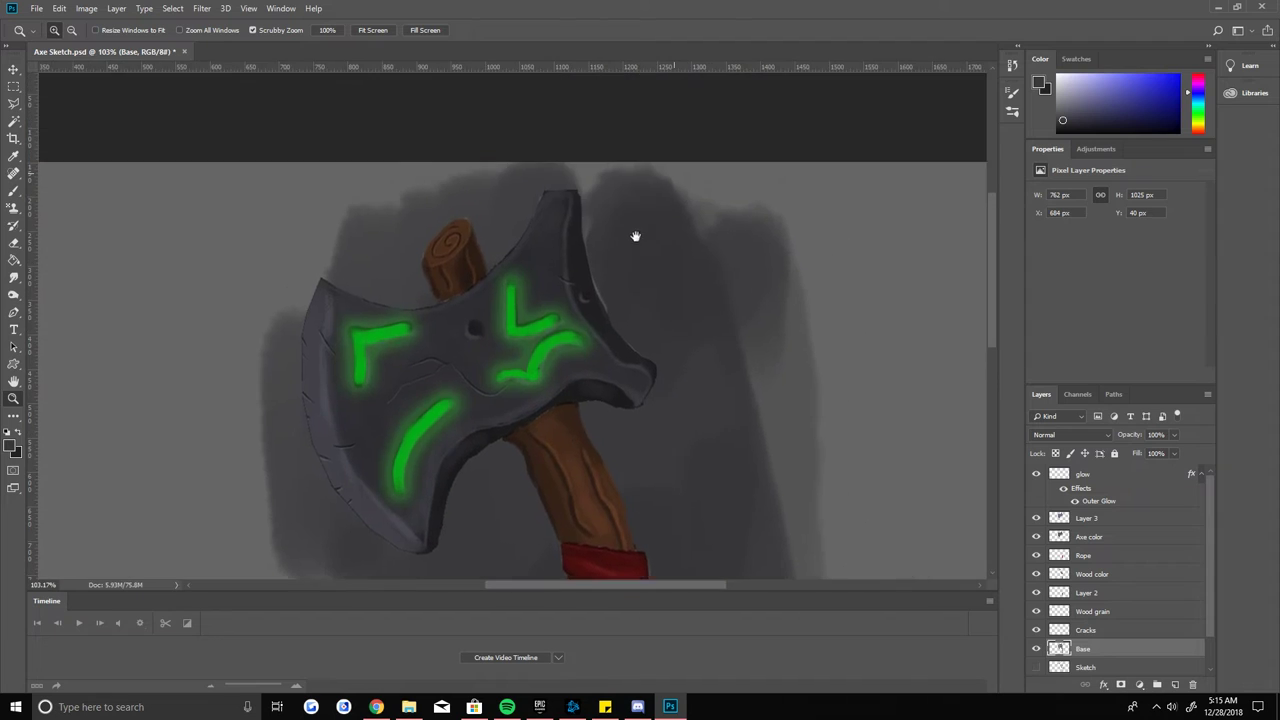
scroll(610, 290, up, 3)
scroll(580, 357, down, 4)
scroll(1104, 629, down, 1)
click(1088, 648)
scroll(708, 219, down, 3)
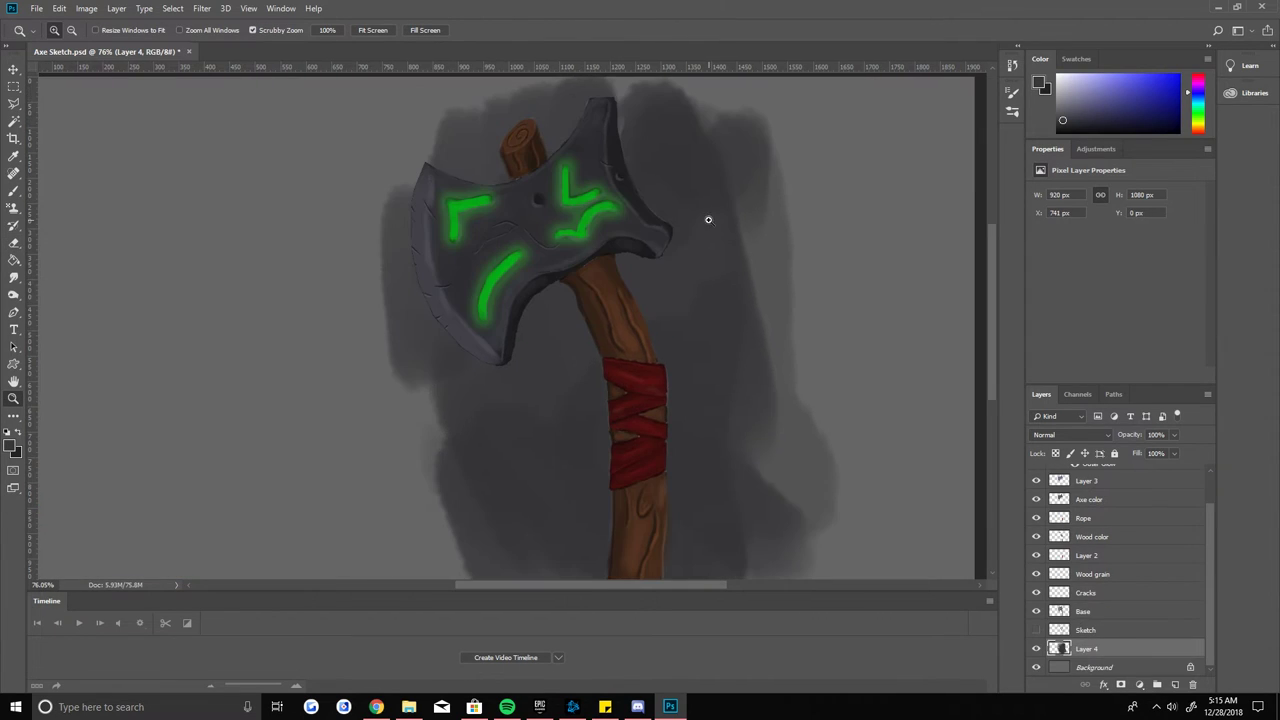
scroll(494, 299, down, 2)
scroll(437, 349, down, 2)
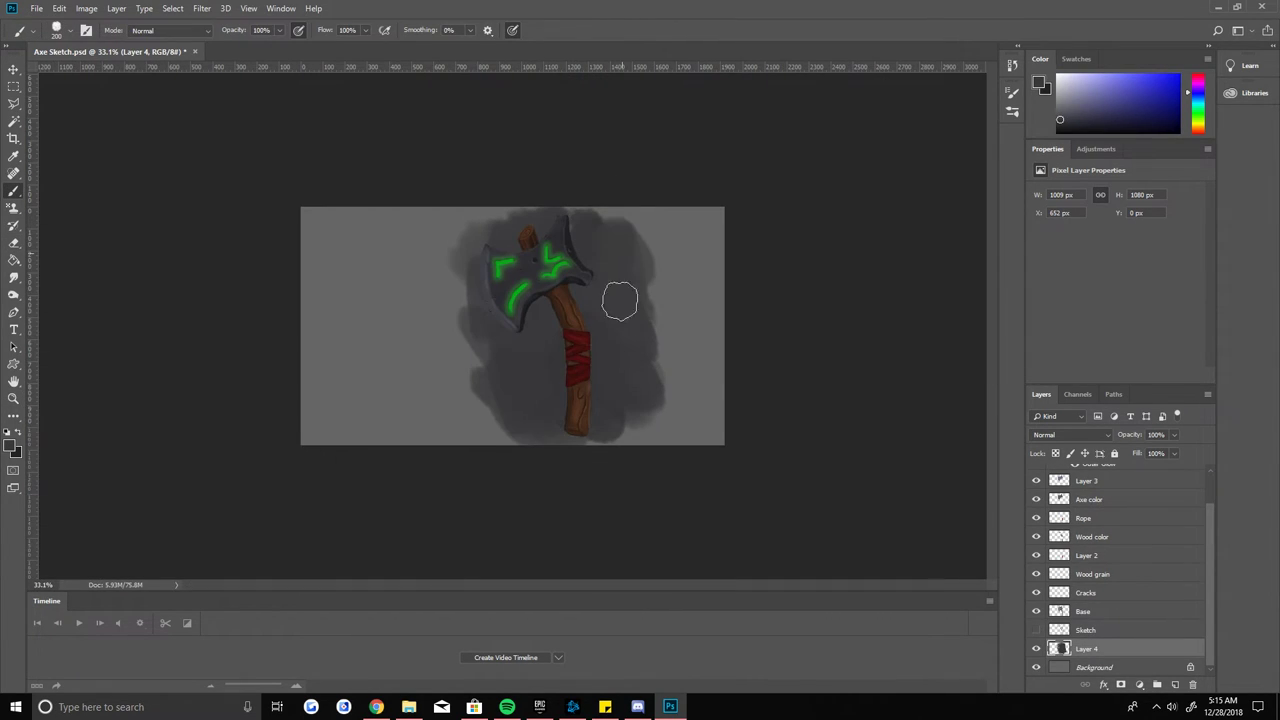
scroll(619, 302, up, 2)
scroll(643, 251, up, 3)
ctrl+click(509, 163)
key(e)
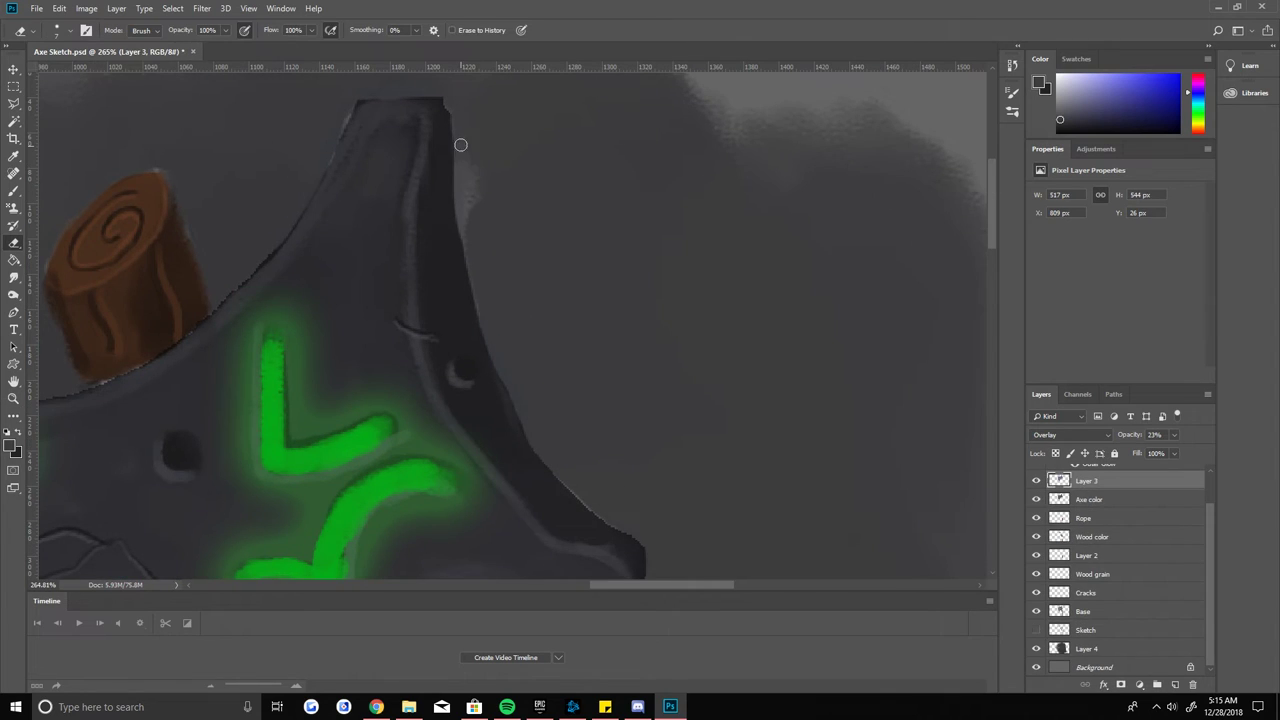
ctrl+click(460, 145)
key(z)
scroll(723, 428, down, 3)
Step: Brush folds into the red cloth wrap, rotating the canvas view to follow the bands
scroll(699, 412, up, 3)
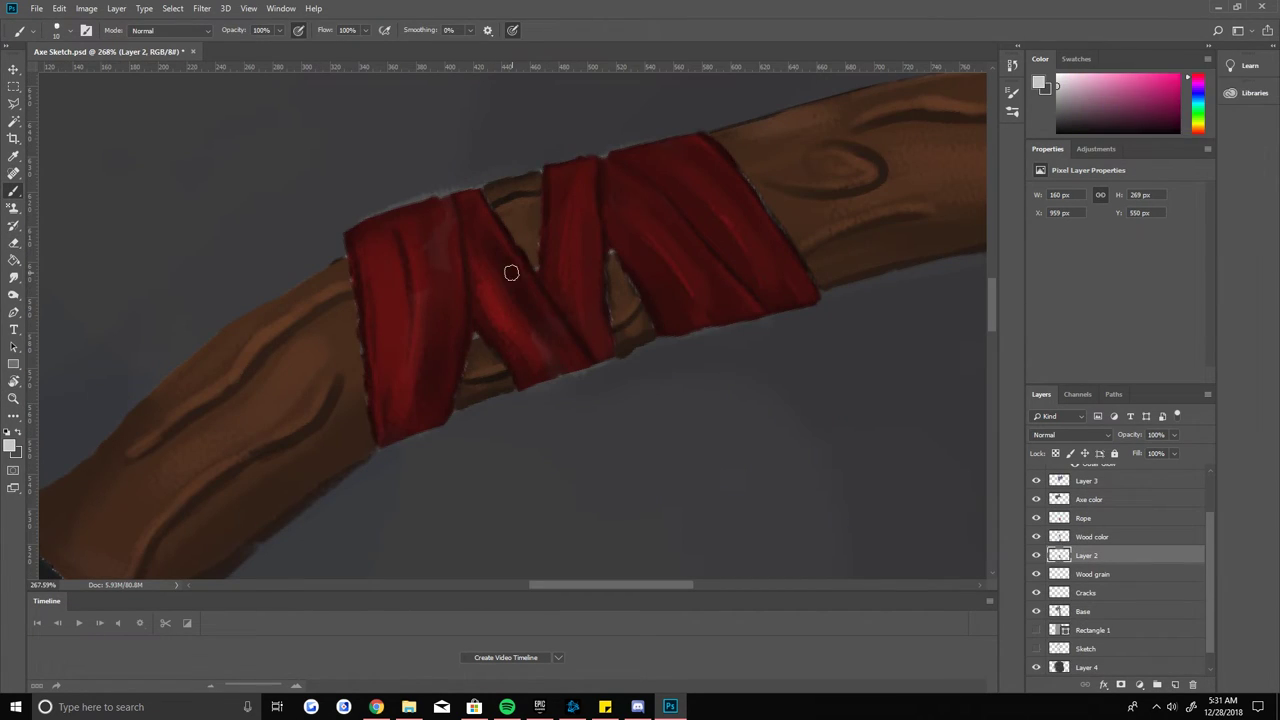
scroll(540, 369, up, 2)
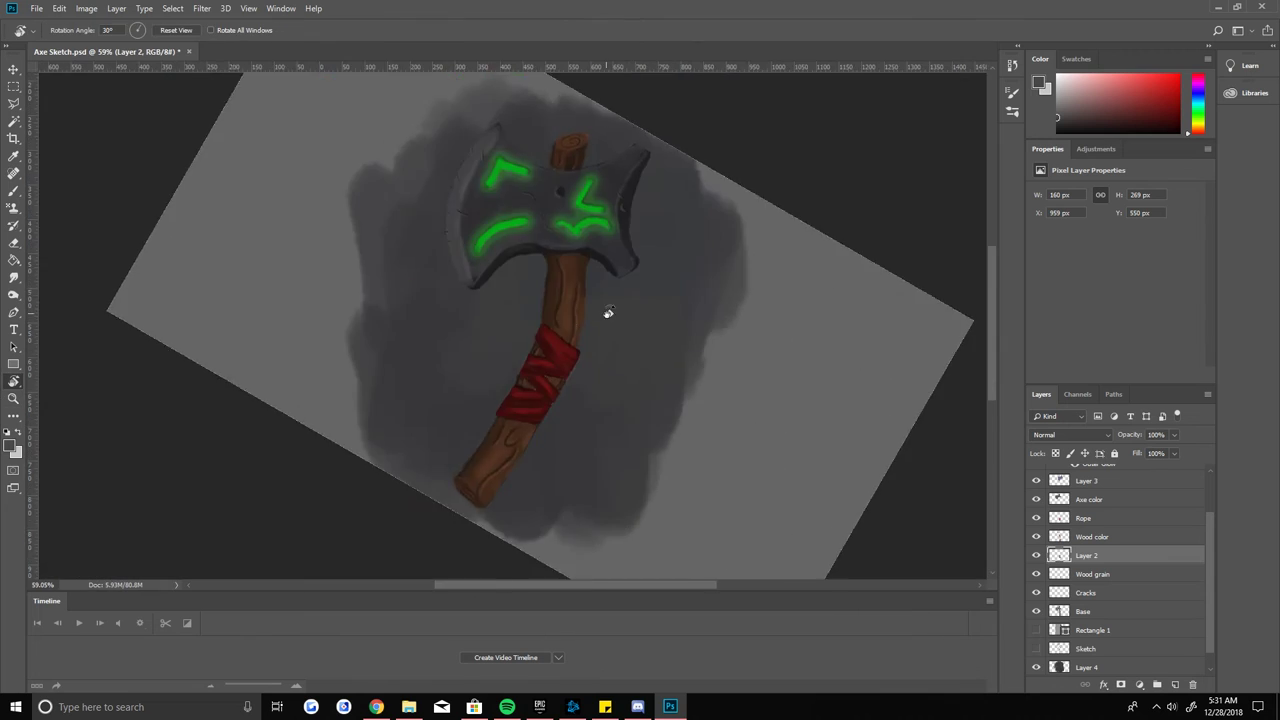
key(b)
scroll(445, 249, up, 2)
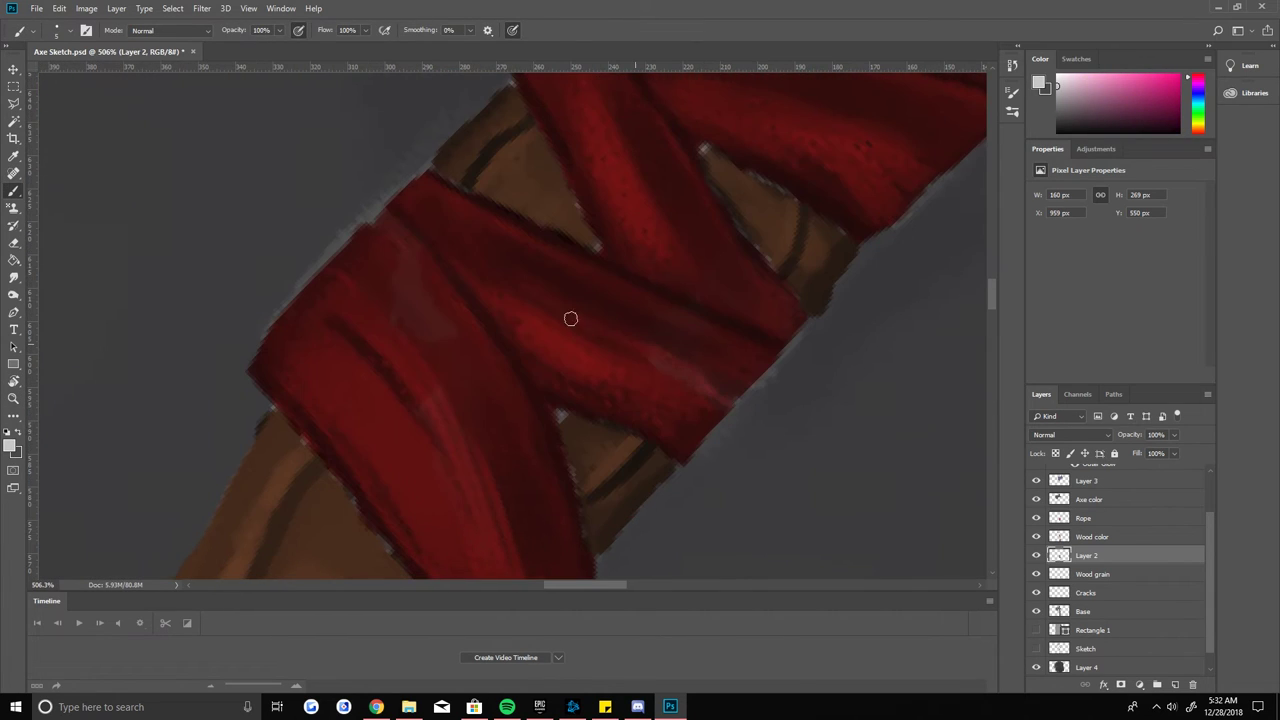
scroll(568, 317, up, 2)
scroll(706, 314, up, 2)
scroll(577, 263, up, 2)
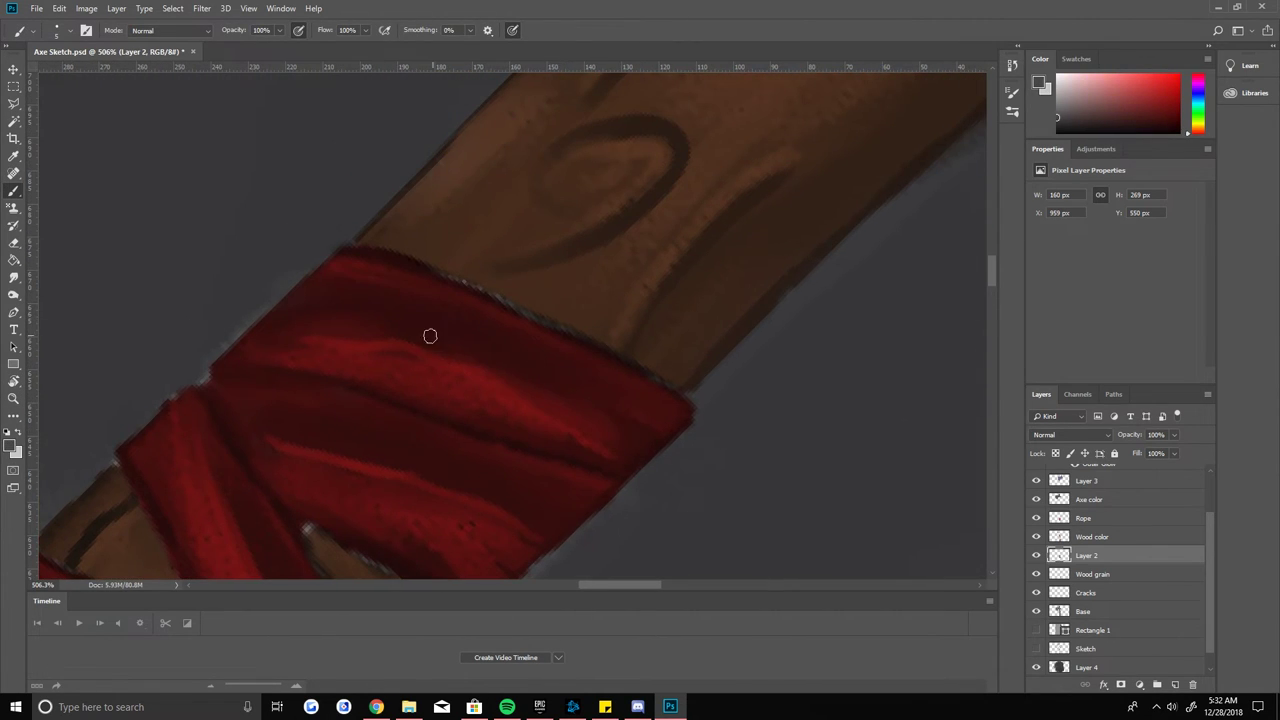
scroll(430, 336, up, 2)
scroll(606, 407, up, 2)
key(r)
mouse_move(367, 347)
mouse_down()
mouse_move(406, 363)
mouse_move(623, 331)
mouse_up()
scroll(637, 291, left, 2)
scroll(727, 325, down, 5)
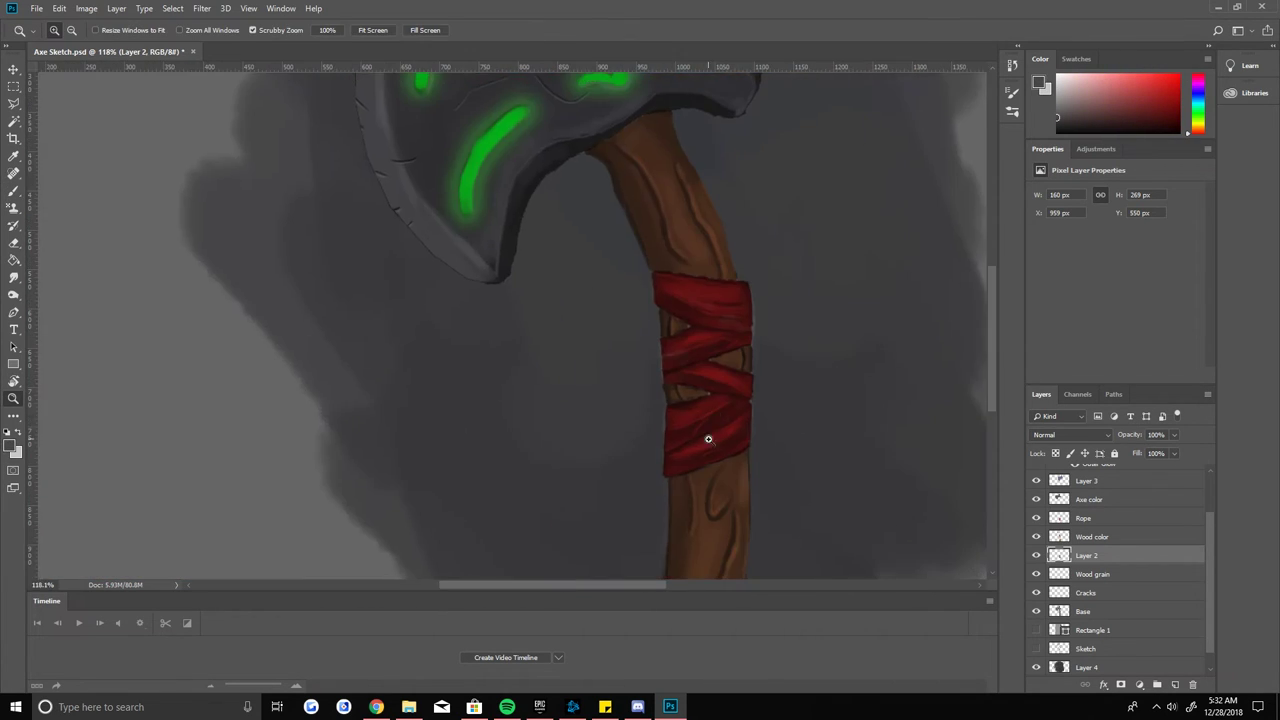
scroll(623, 414, down, 3)
Step: Rotate the view back upright and paint lighter red highlights along each wrap band
key(r)
drag(623, 414, 593, 254)
scroll(560, 340, up, 4)
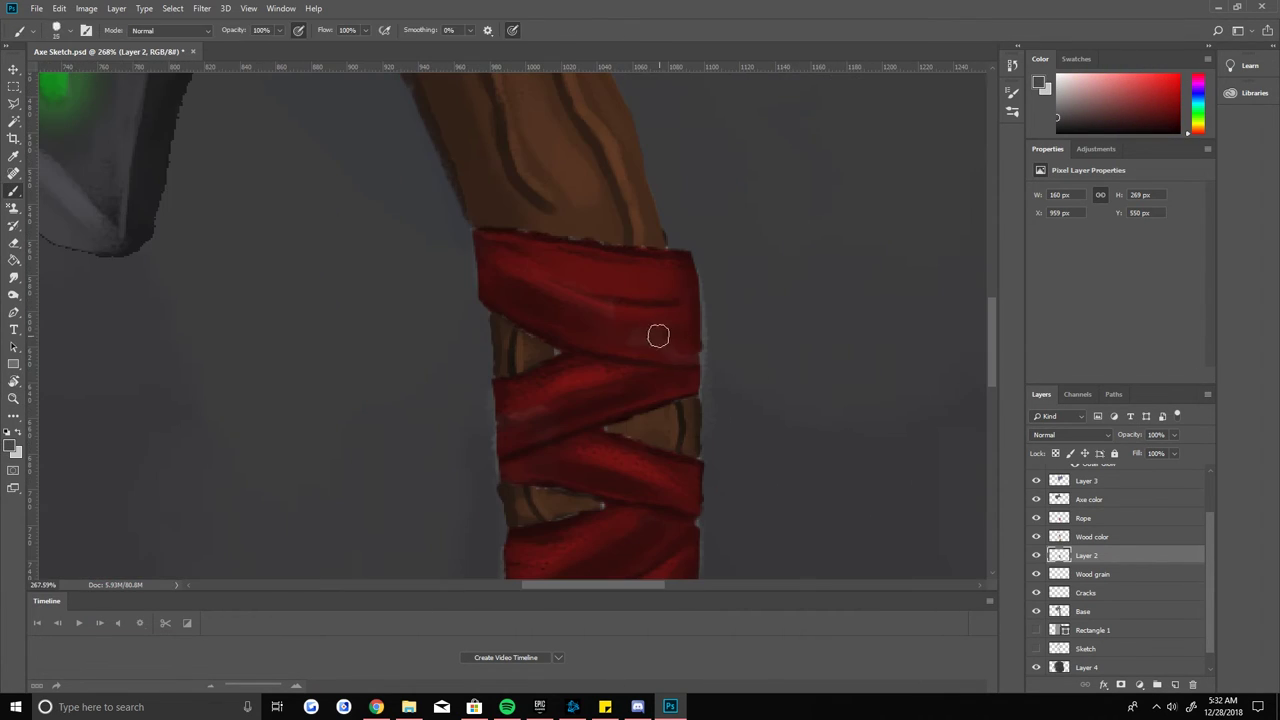
scroll(459, 260, up, 3)
scroll(589, 329, up, 2)
scroll(614, 340, right, 2)
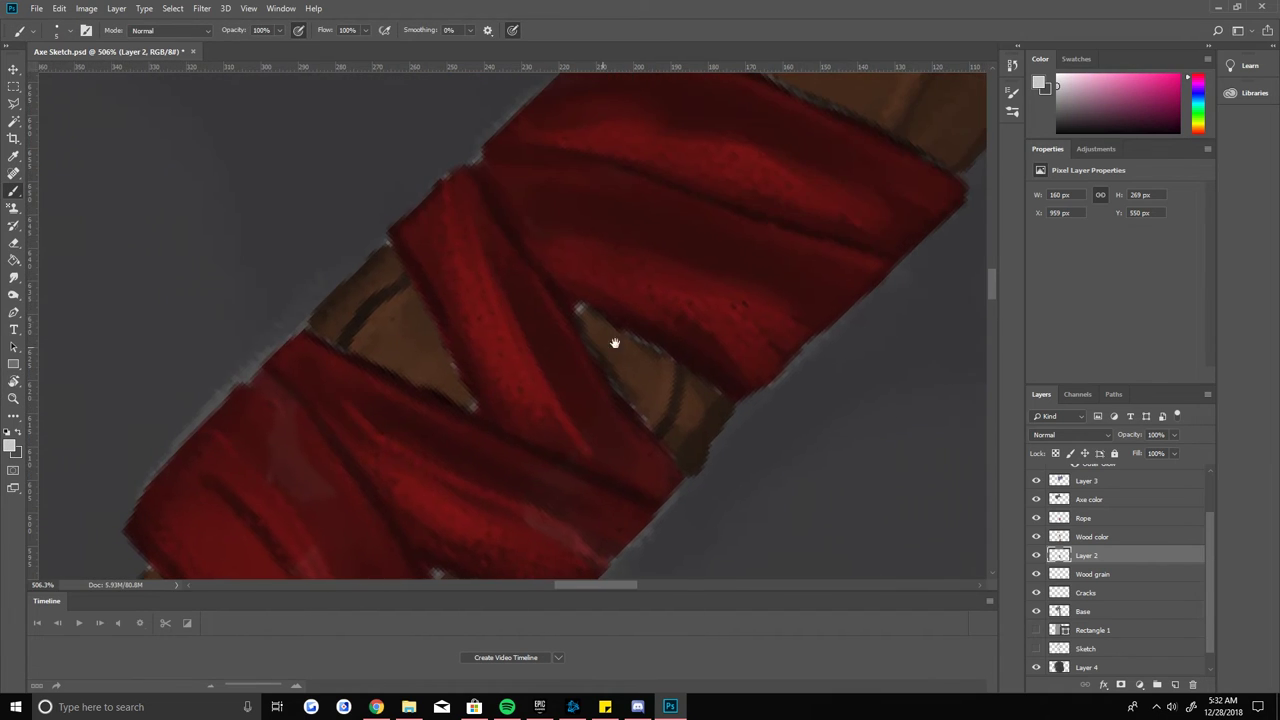
scroll(583, 237, up, 2)
scroll(334, 263, right, 2)
scroll(540, 411, up, 1)
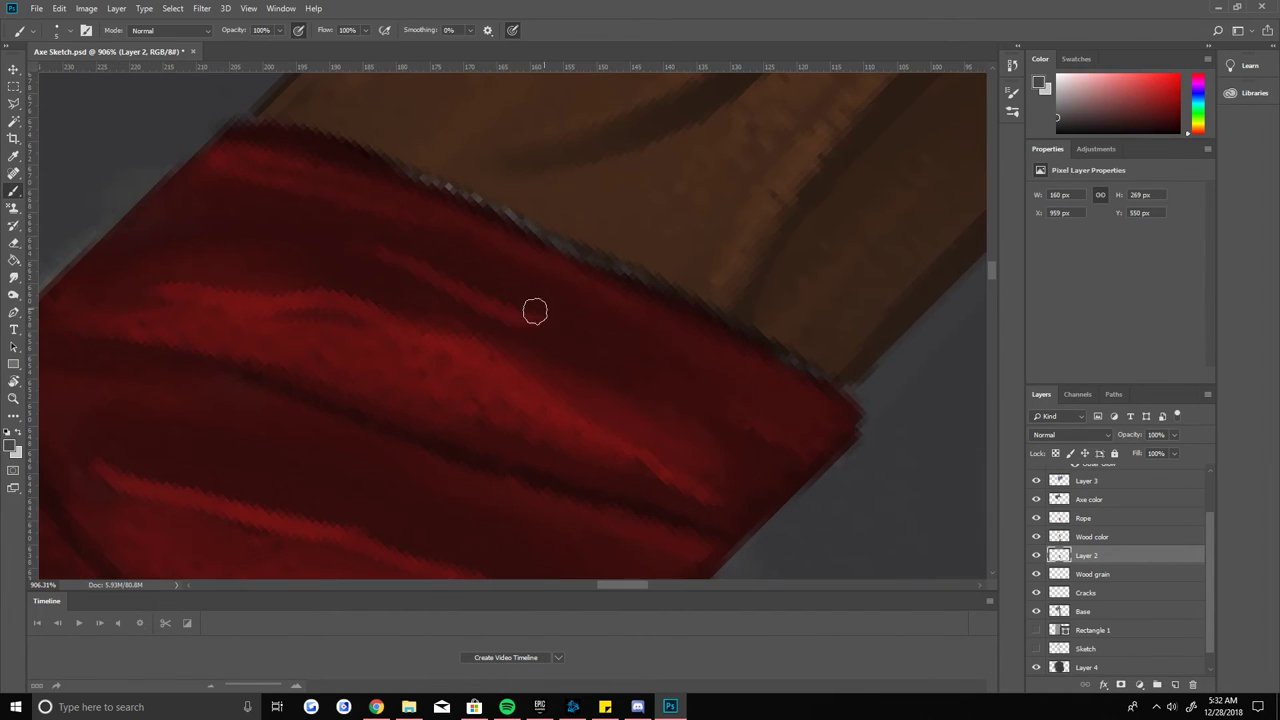
scroll(534, 309, up, 1)
scroll(394, 355, down, 5)
scroll(500, 337, up, 4)
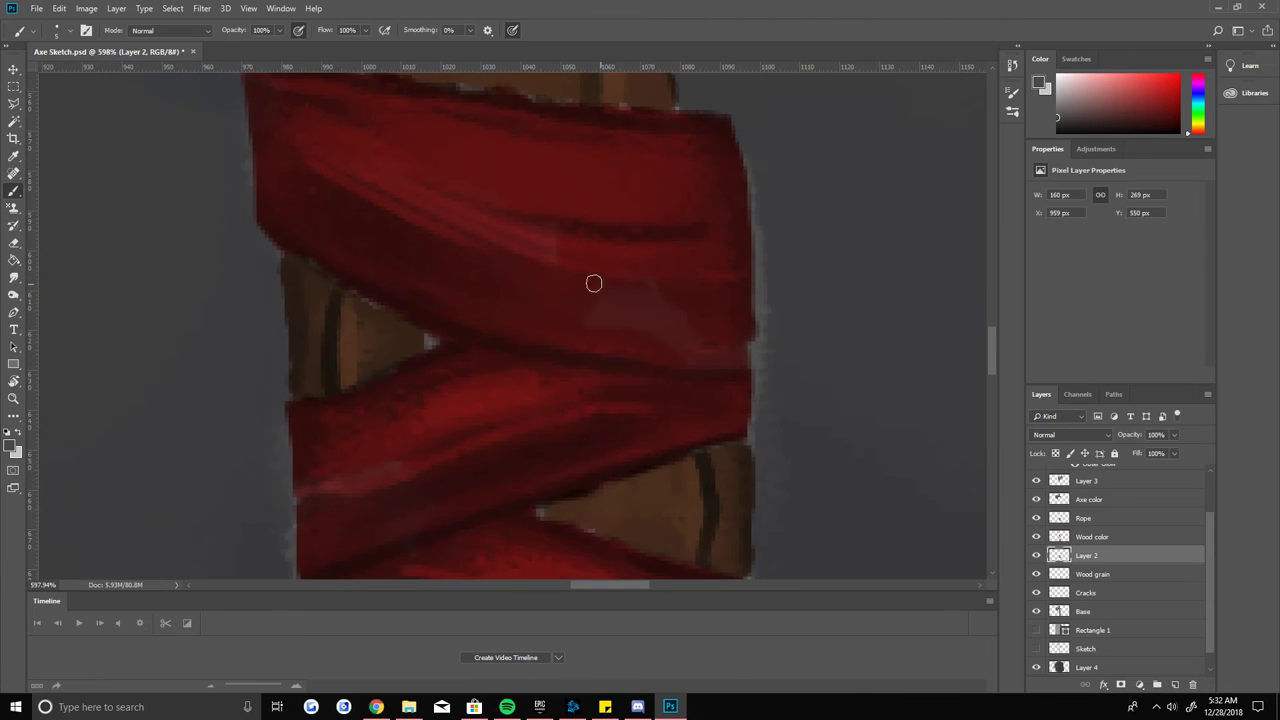
key(z)
scroll(690, 330, down, 1)
scroll(651, 400, down, 1)
scroll(563, 380, down, 2)
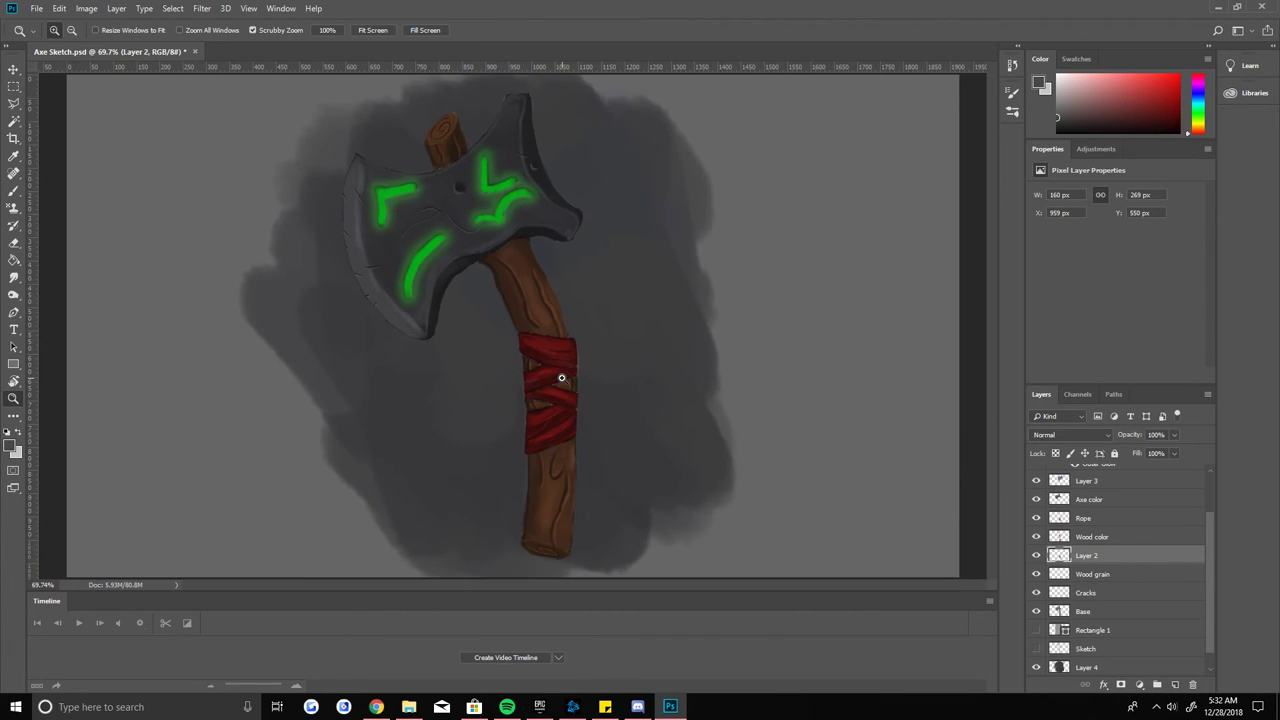
scroll(648, 433, down, 1)
click(1086, 667)
Step: Darken the gray background with a broad bluish brush stroke on Layer 4
key(b)
mouse_move(254, 434)
mouse_down()
mouse_move(286, 357)
mouse_move(768, 325)
mouse_up()
key(ctrl+alt+z)
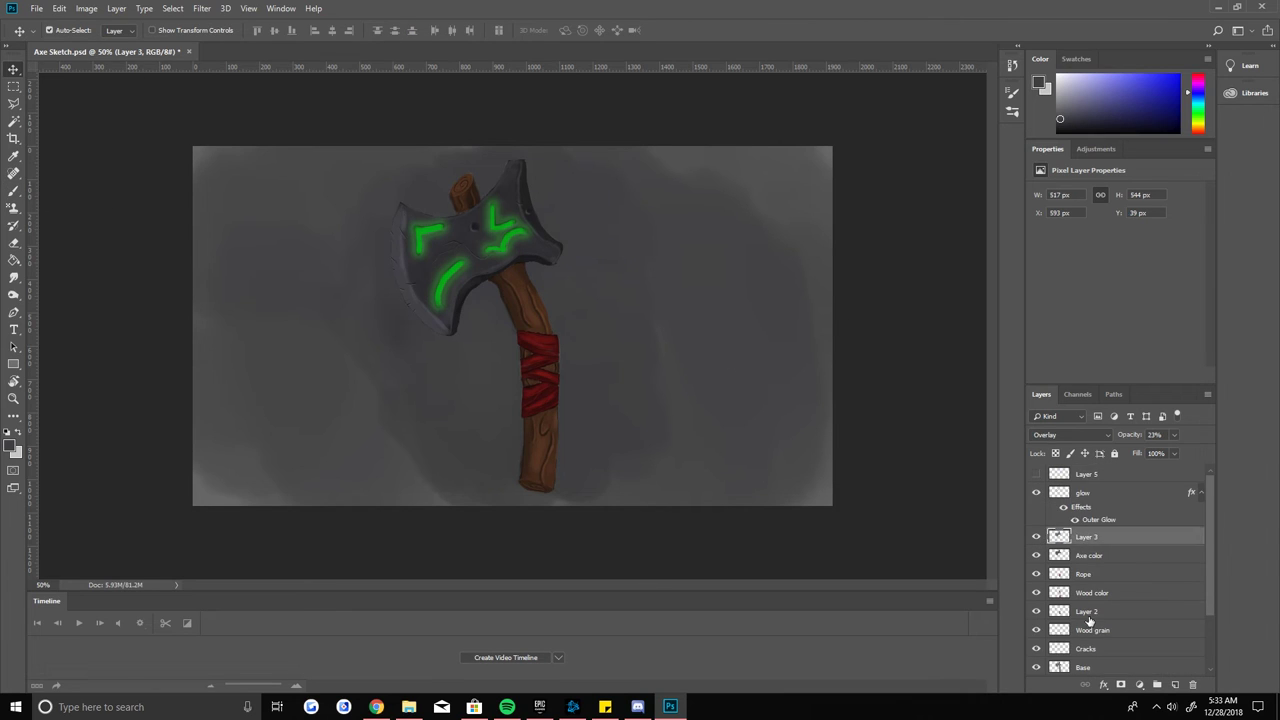
key(shift+ctrl+z)
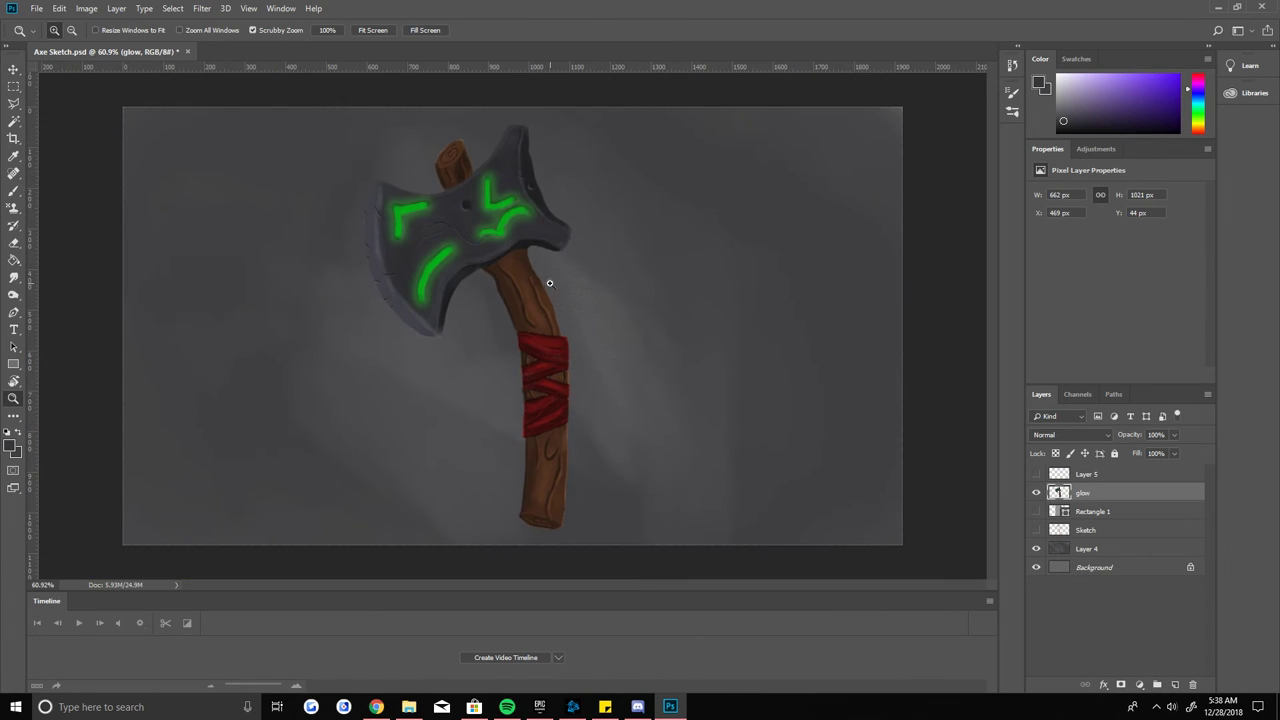
Step: Select an area beside the cloth wrap and shift the view so the wrap sits higher
mouse_move(549, 283)
mouse_down()
mouse_move(608, 320)
mouse_move(616, 436)
mouse_up()
key(l)
scroll(608, 320, down, 3)
key(e)
drag(701, 403, 701, 253)
scroll(677, 391, down, 5)
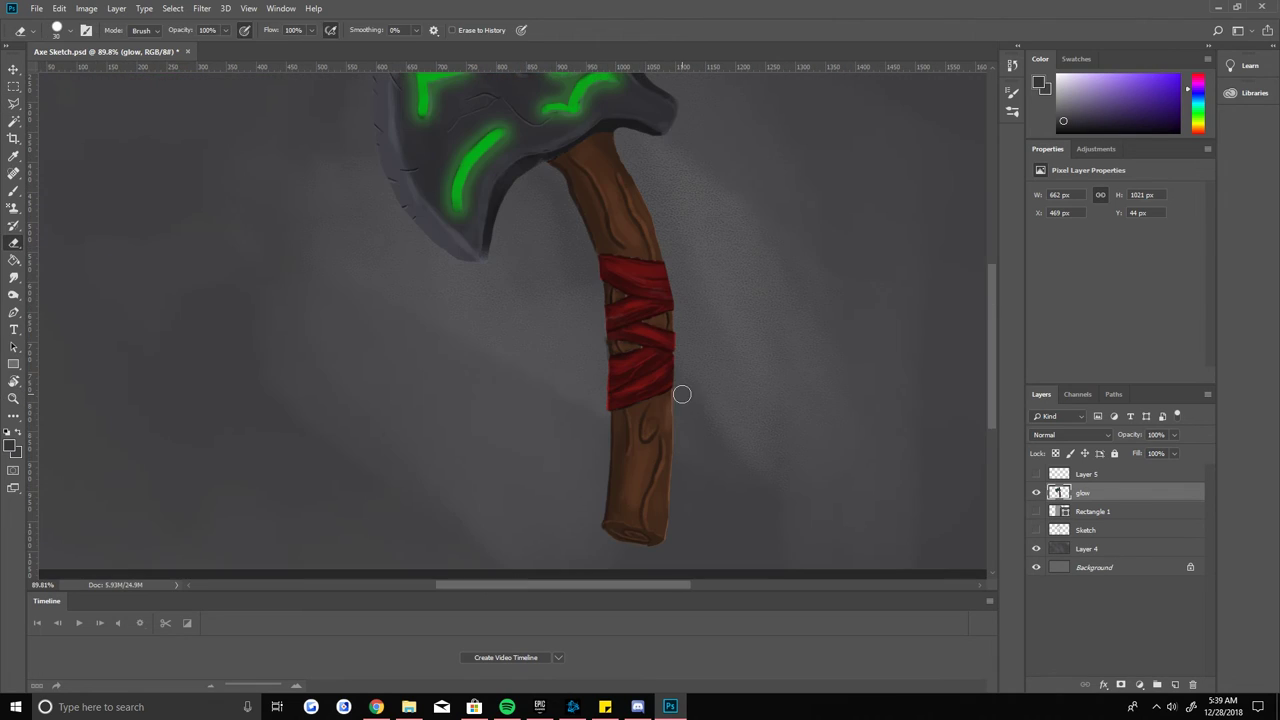
scroll(611, 231, up, 4)
scroll(571, 386, down, 4)
scroll(514, 394, up, 3)
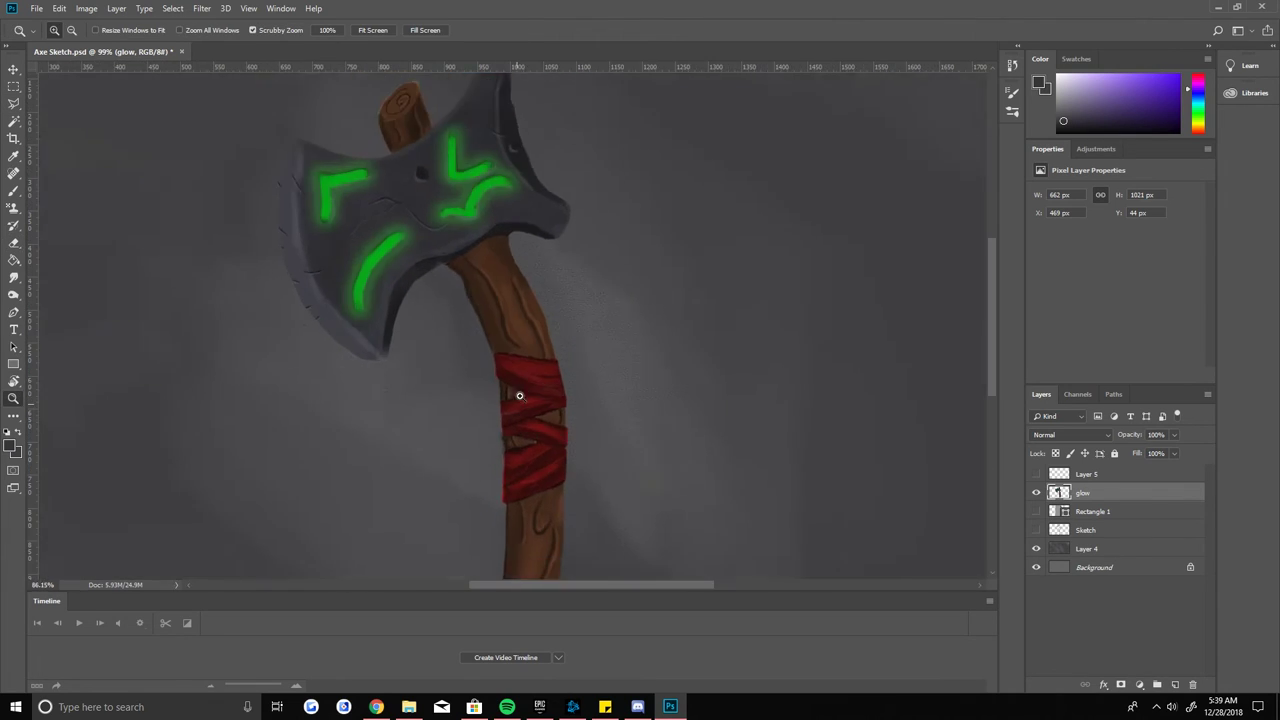
scroll(520, 291, up, 5)
key(b)
Step: Sample the handle's brown and the cloth's dark red to repaint where wrap meets wood
alt+click(533, 289)
scroll(530, 300, down, 3)
scroll(526, 380, up, 3)
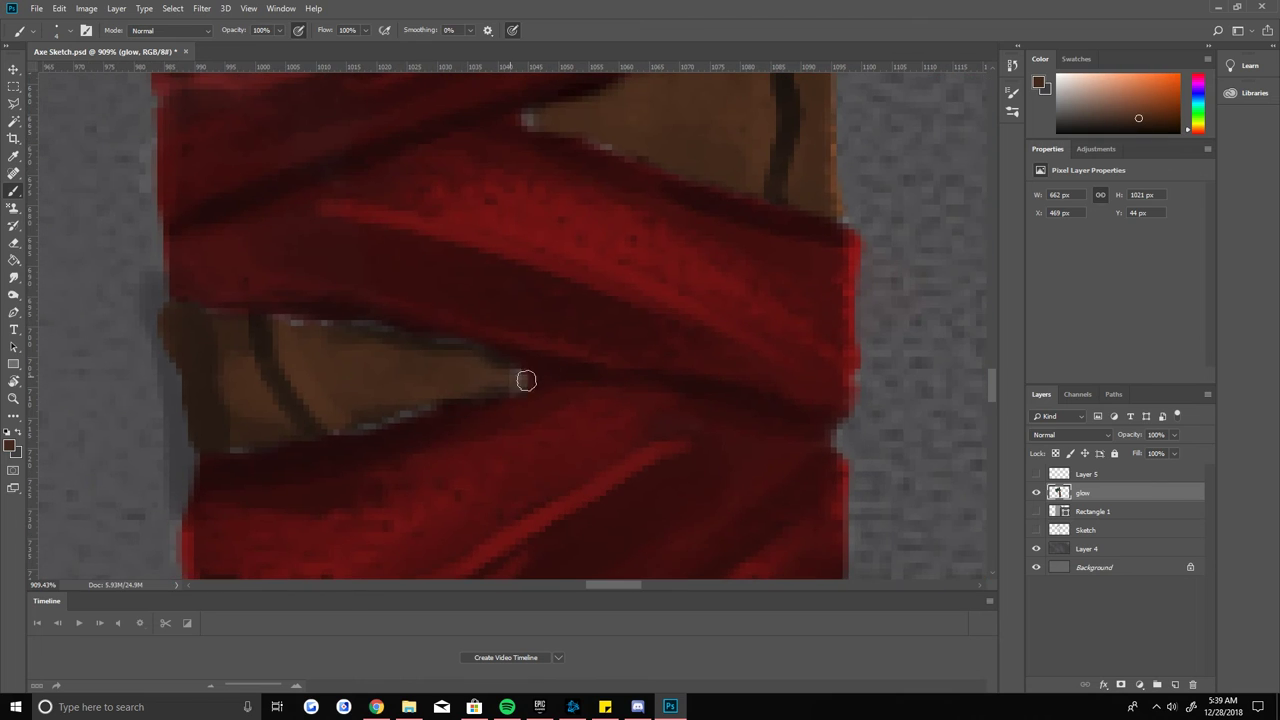
alt+click(313, 327)
drag(313, 327, 504, 393)
mouse_move(335, 438)
mouse_down()
mouse_move(571, 229)
mouse_move(397, 314)
mouse_up()
alt+click(397, 316)
scroll(363, 320, down, 4)
scroll(534, 358, up, 4)
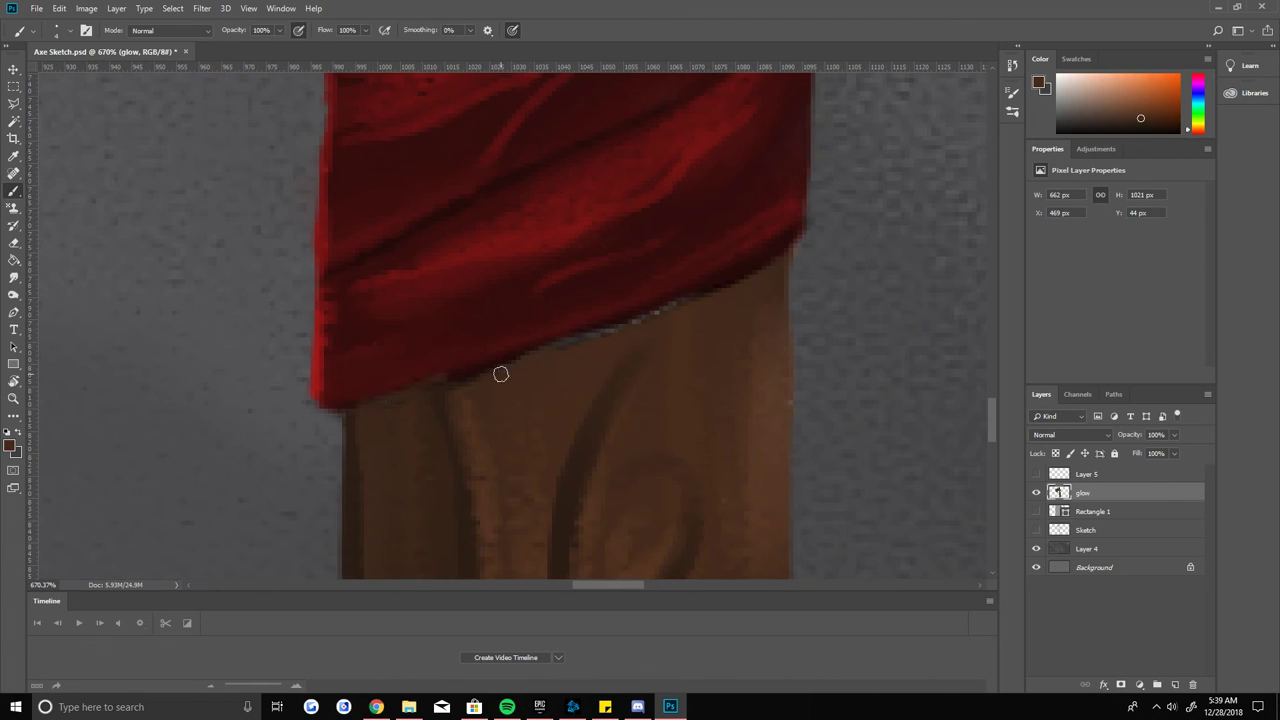
alt+click(500, 374)
Step: Erase along the wrap edges and fit the whole image on screen
scroll(554, 320, up, 3)
scroll(534, 483, up, 2)
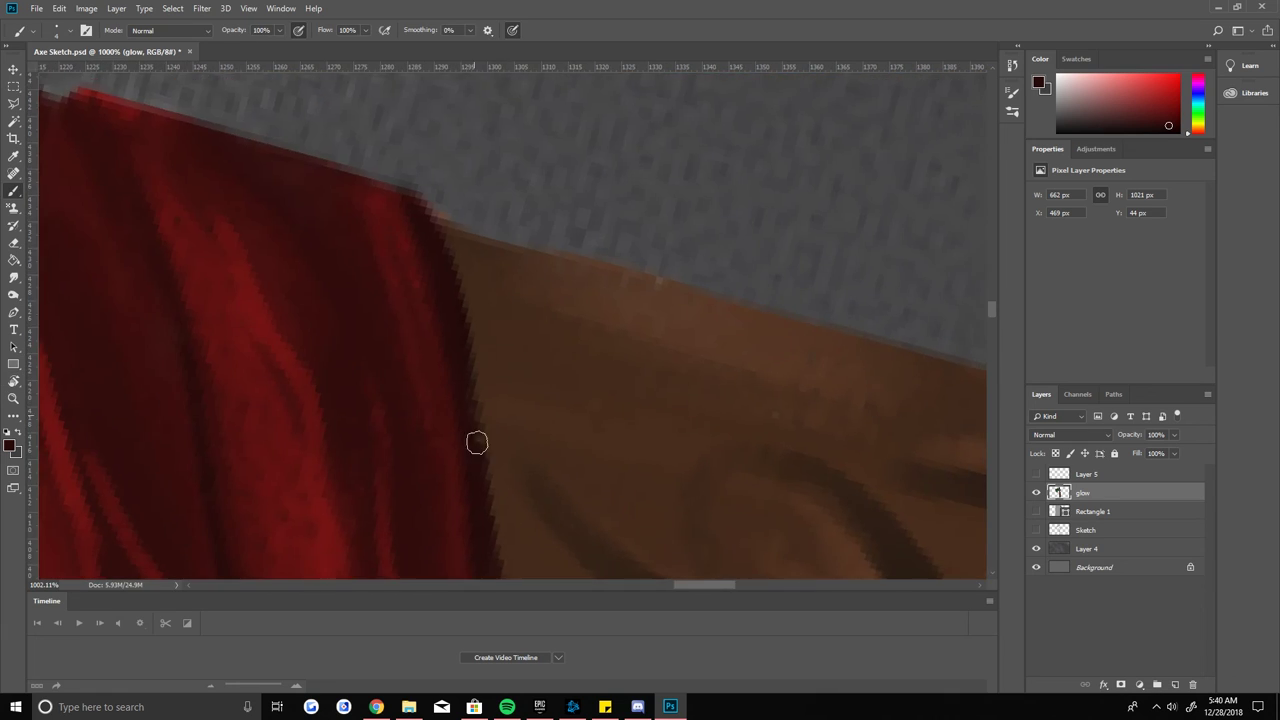
scroll(506, 171, down, 3)
scroll(520, 269, down, 2)
scroll(526, 437, down, 3)
scroll(566, 362, down, 10)
key(r)
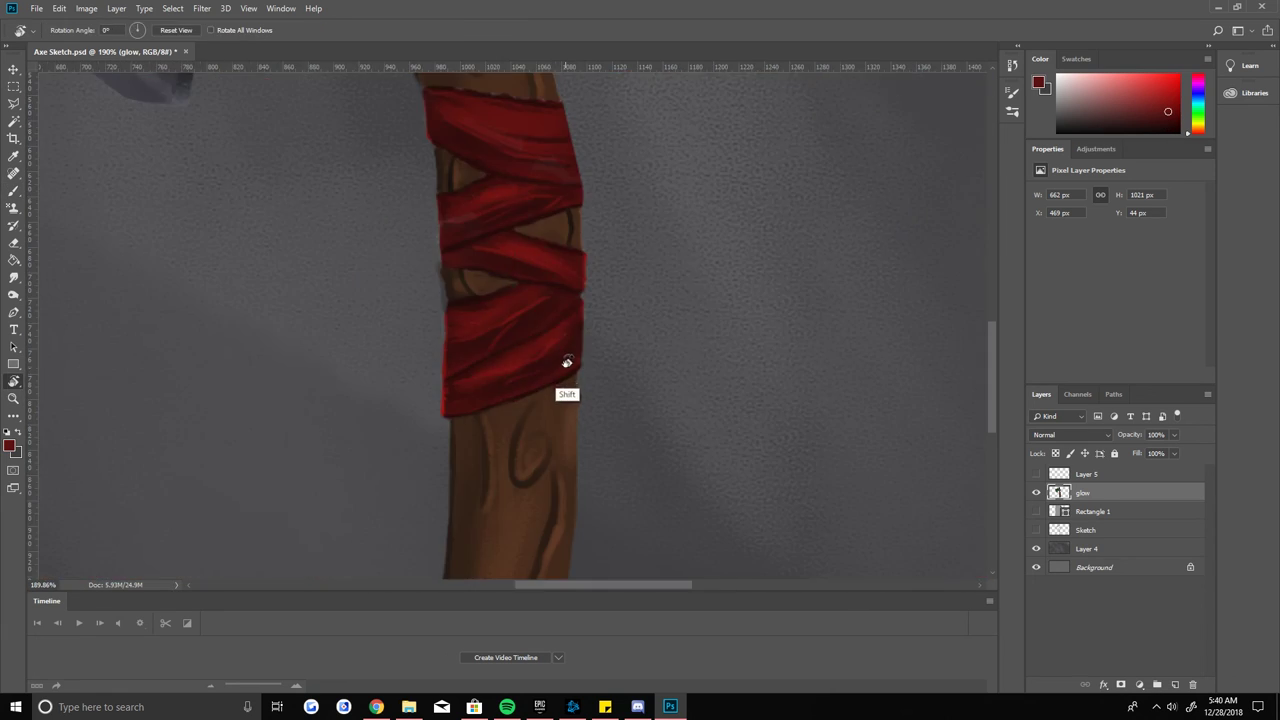
key(e)
scroll(566, 362, up, 3)
scroll(552, 257, up, 2)
key(z)
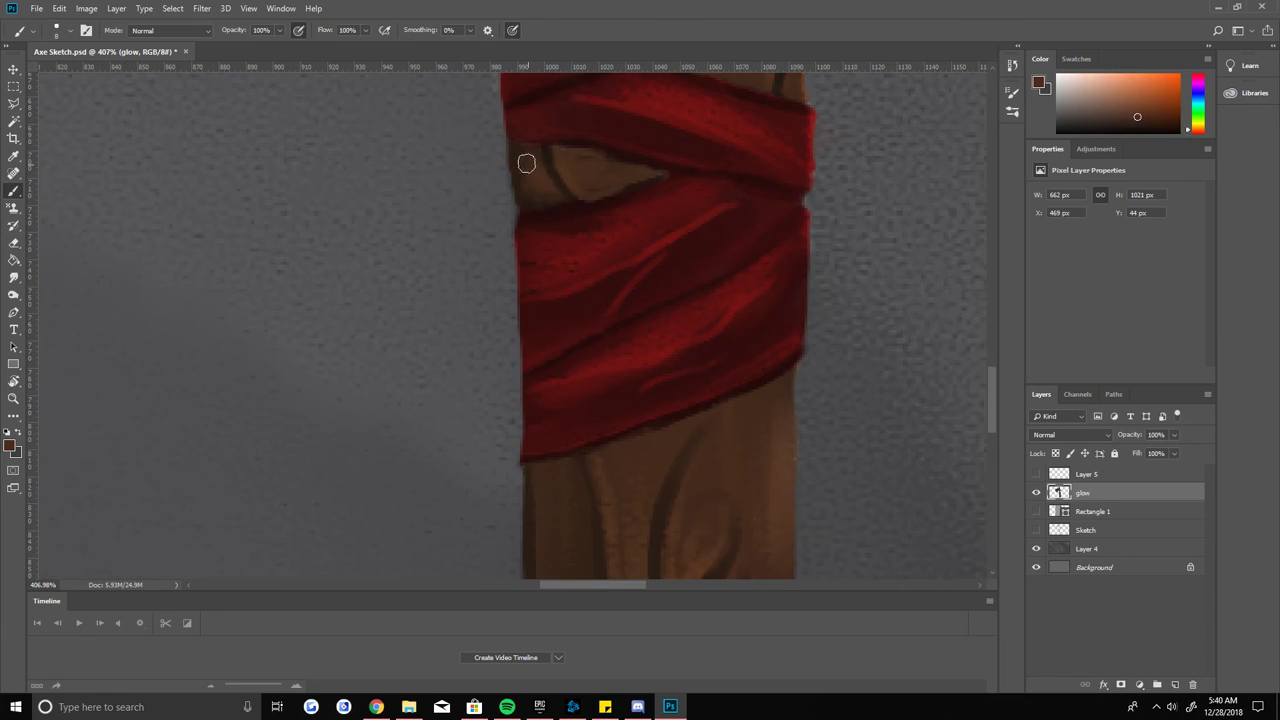
key(ctrl+0)
key(alt+F10)
scroll(450, 118, up, 14)
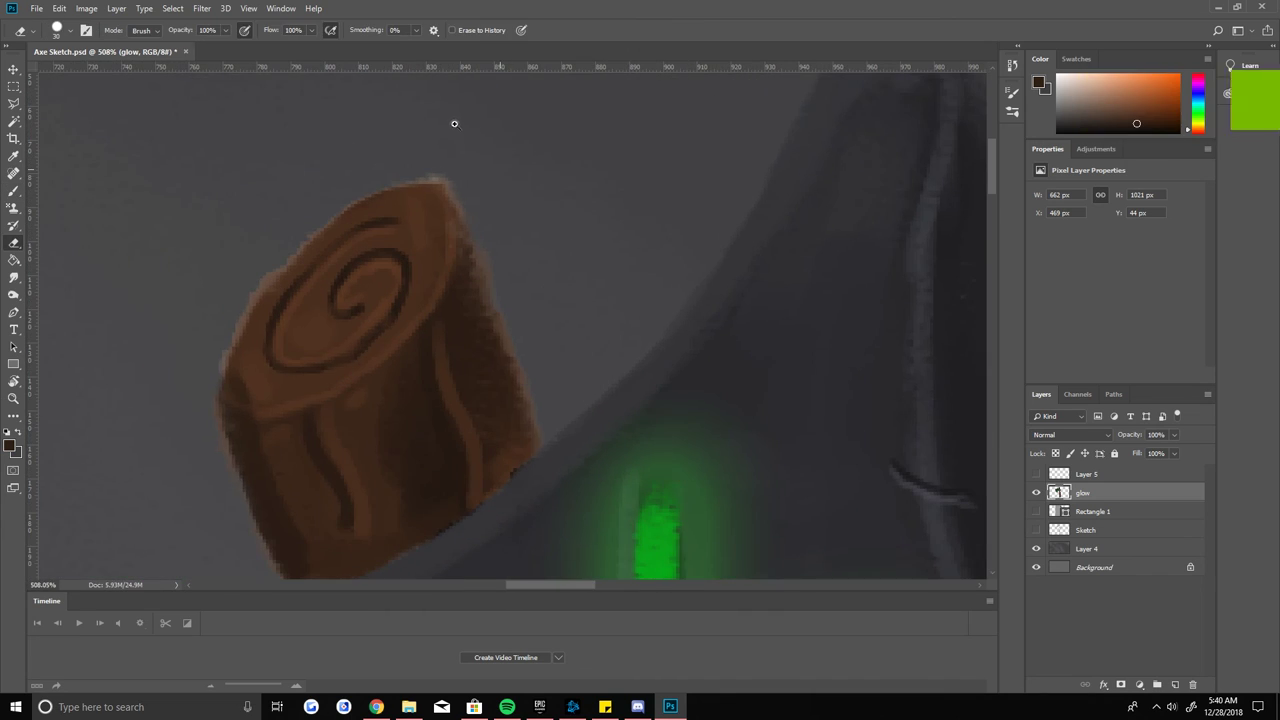
key(e)
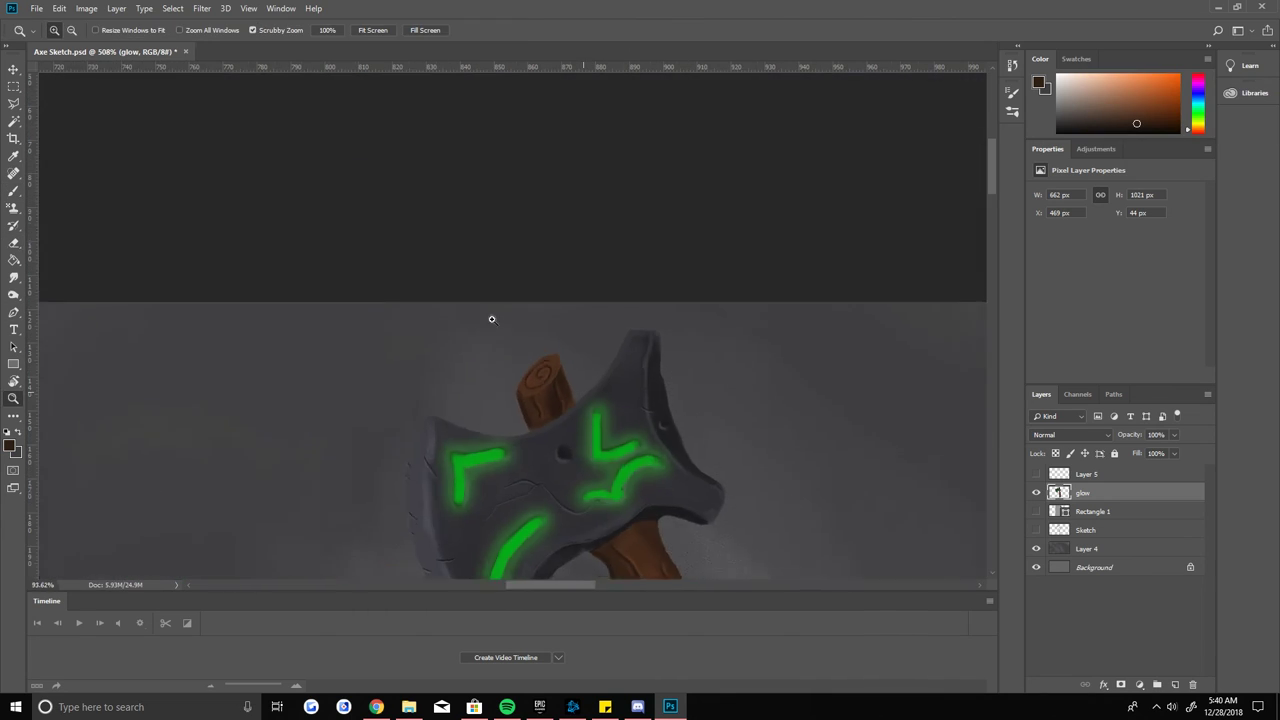